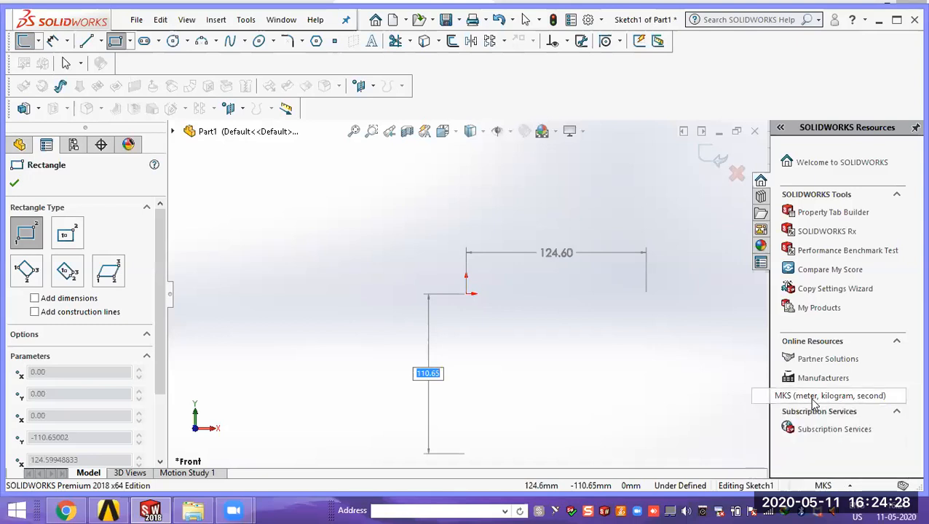
Undo the previous sketch, start a new one on the Front Plane and draw a corner rectangle from the origin, about 0.06 m wide
key(ctrl+z)
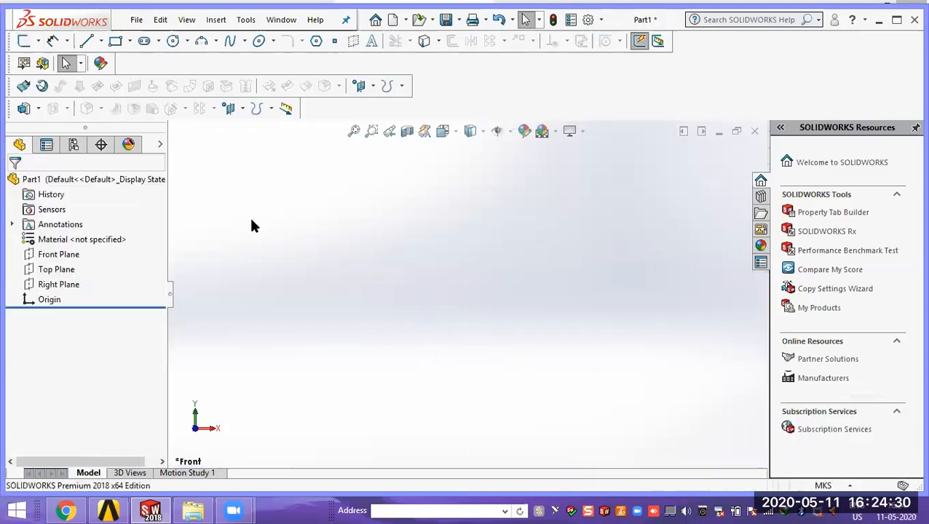
right_click(59, 254)
click(75, 235)
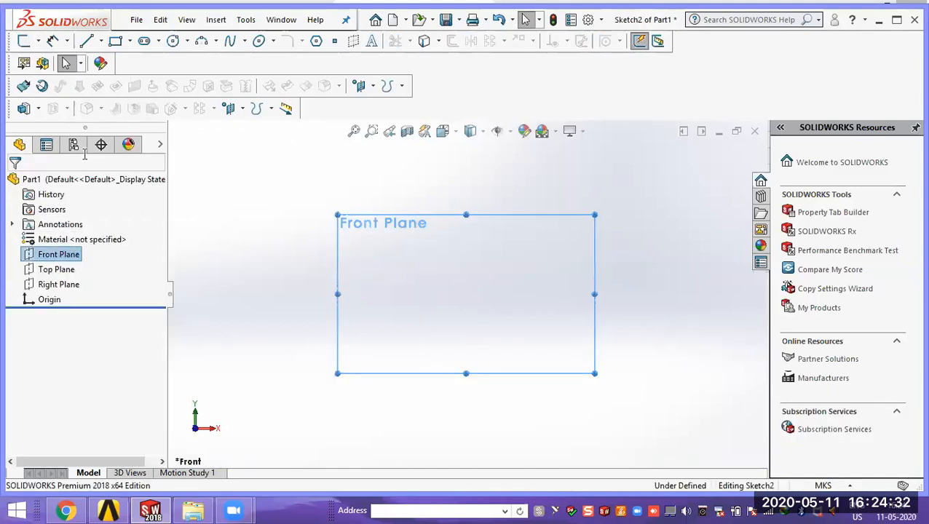
click(115, 41)
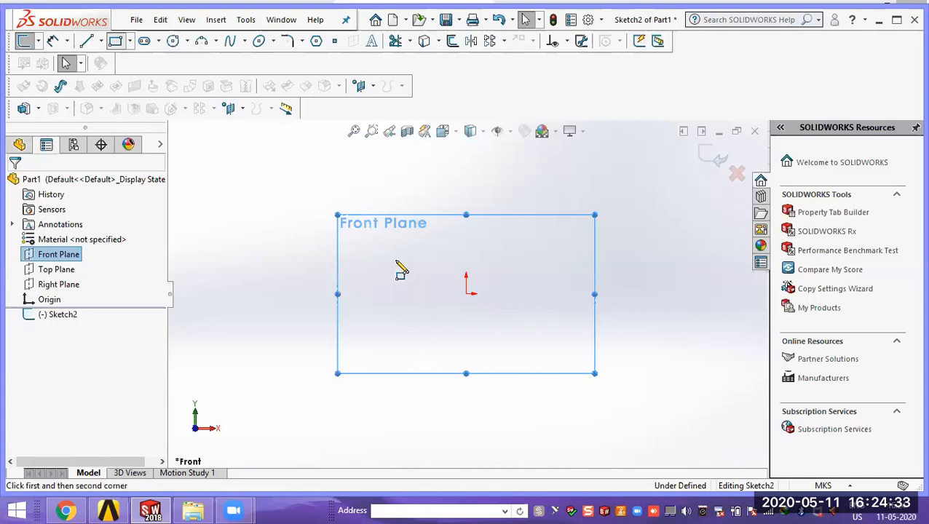
click(464, 294)
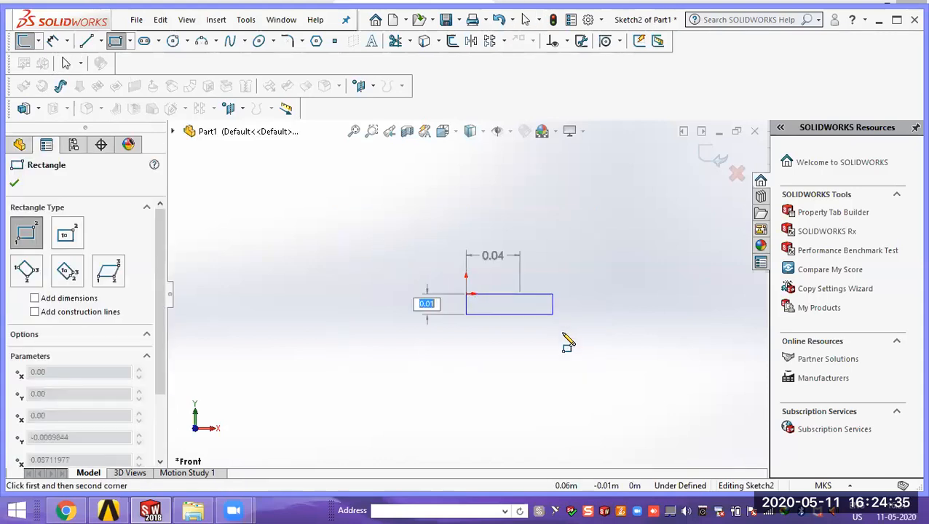
click(547, 408)
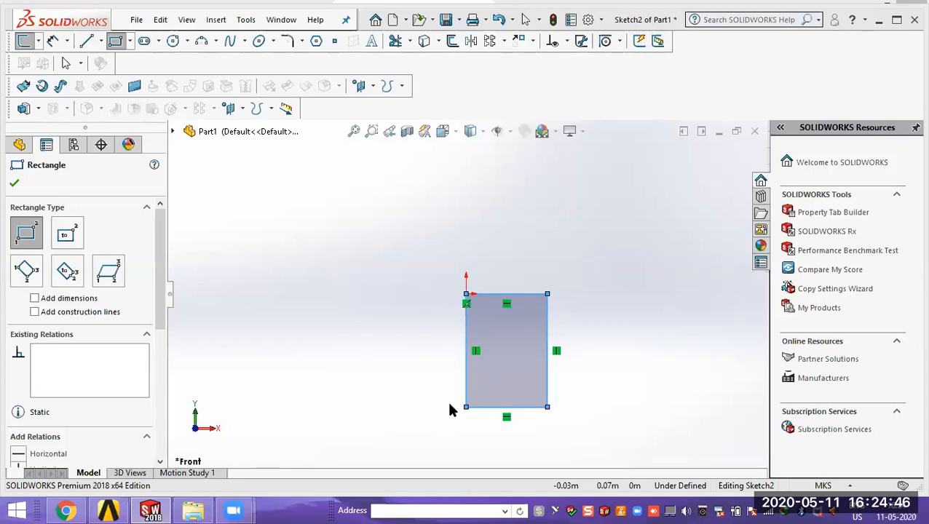
Check the inner layer thickness in the furnace wall PDF, and dimension the rectangle's bottom edge to 0.25 m
key(alt+Tab)
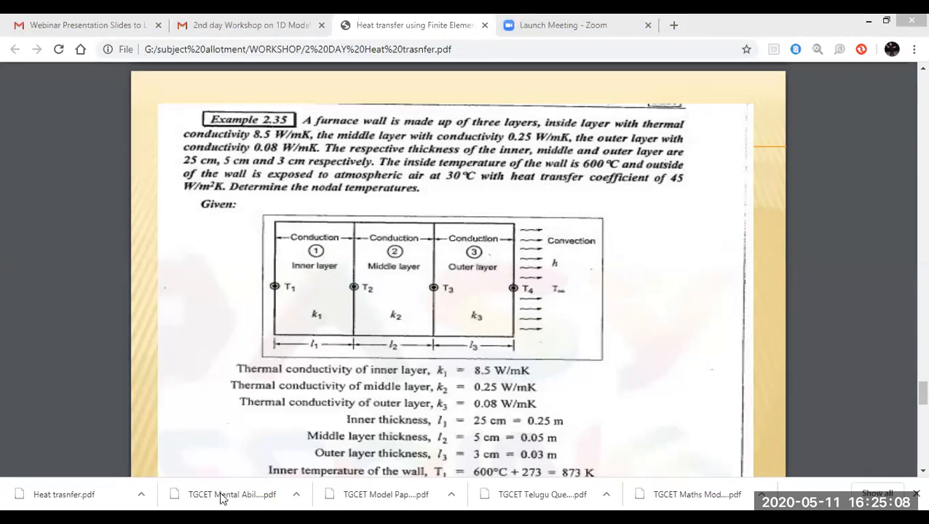
key(alt+Tab)
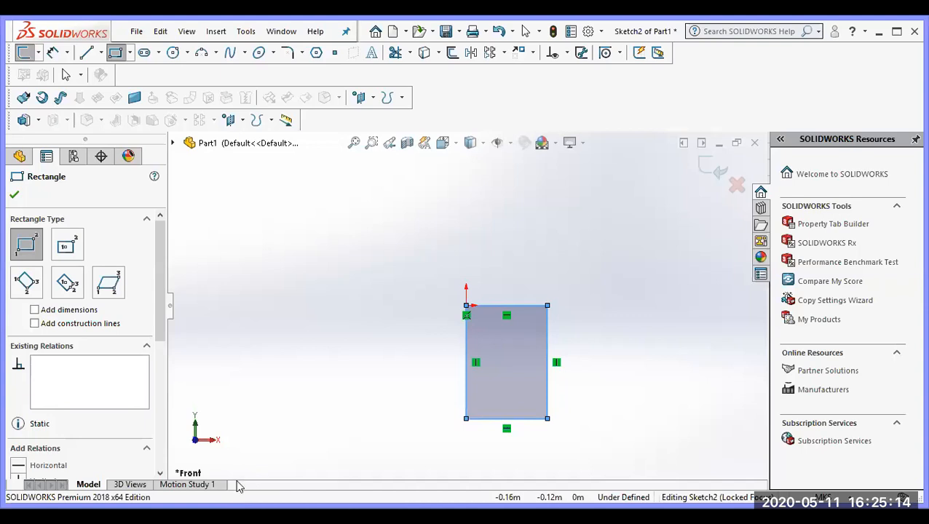
key(alt+Tab)
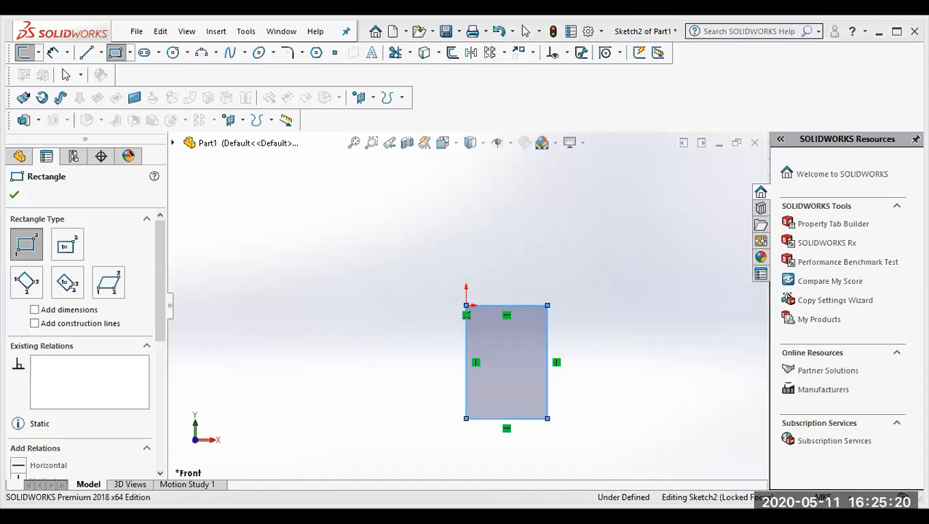
key(alt+Tab)
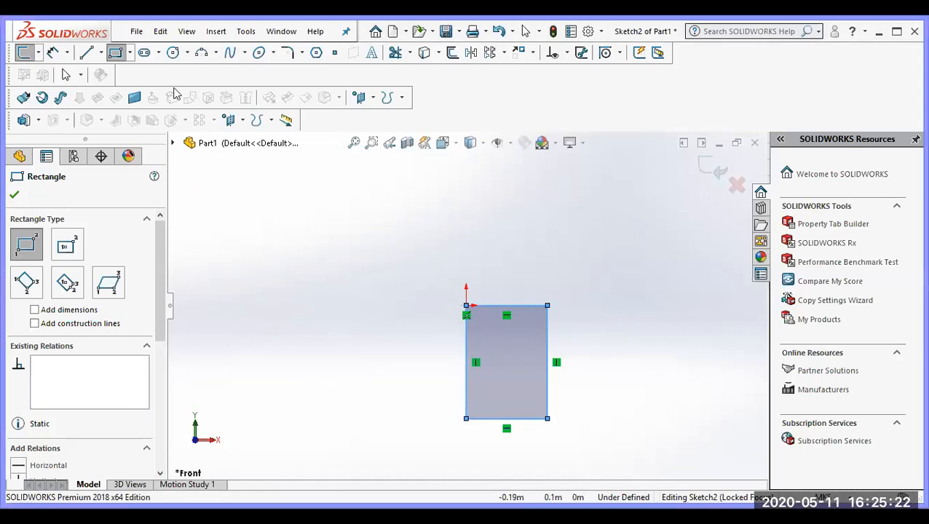
click(55, 53)
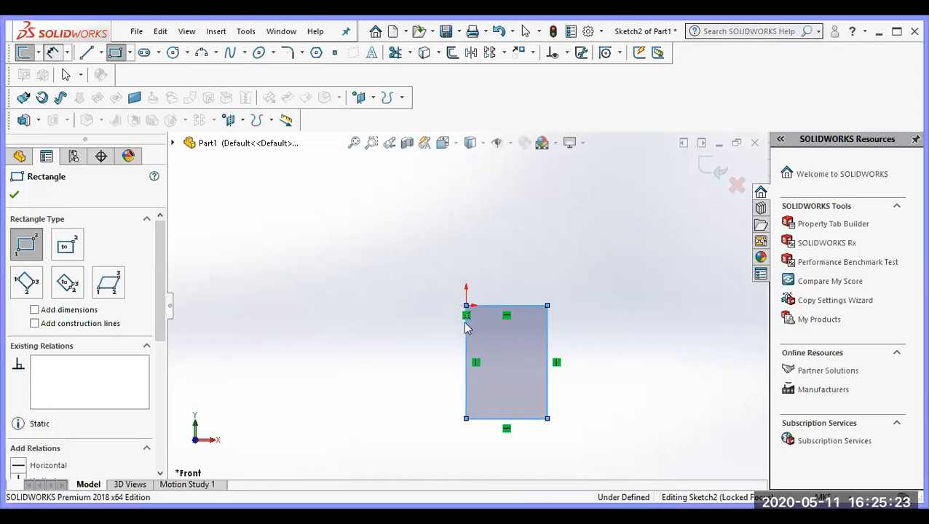
click(526, 419)
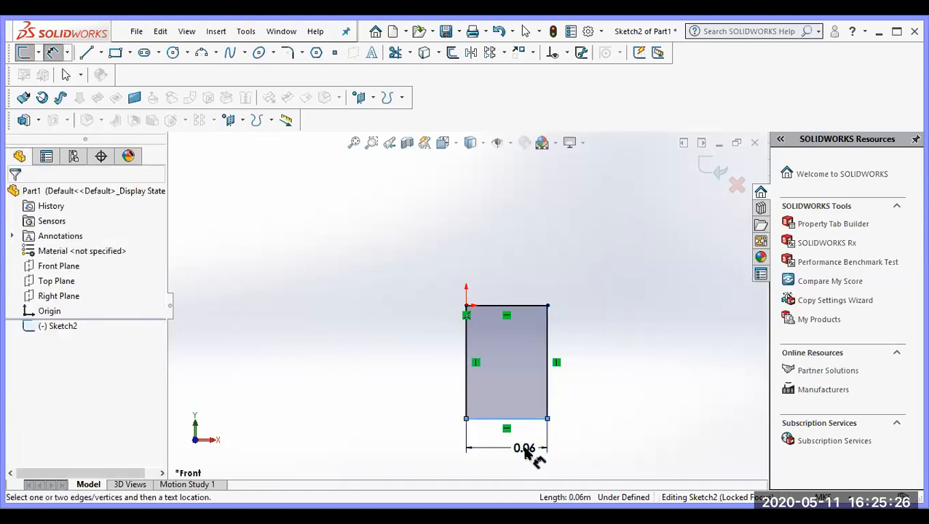
click(525, 452)
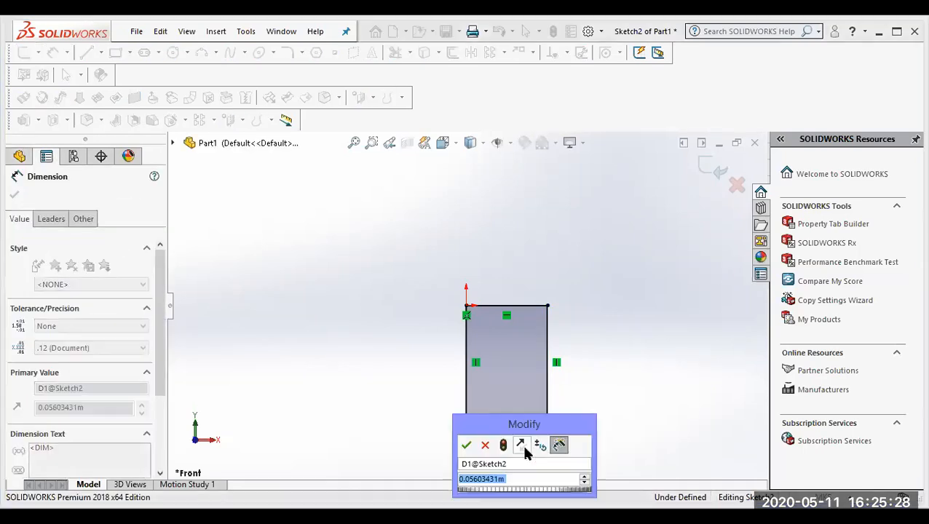
text(0.25)
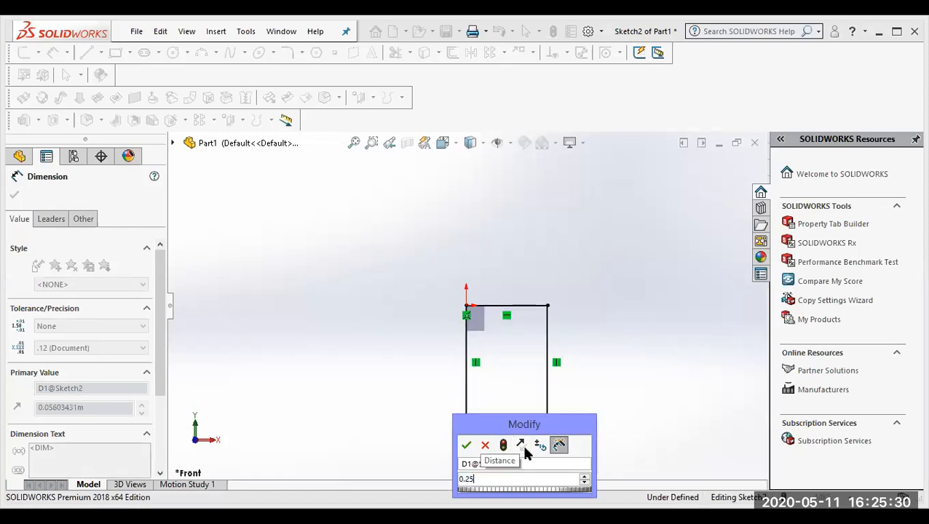
key(Return)
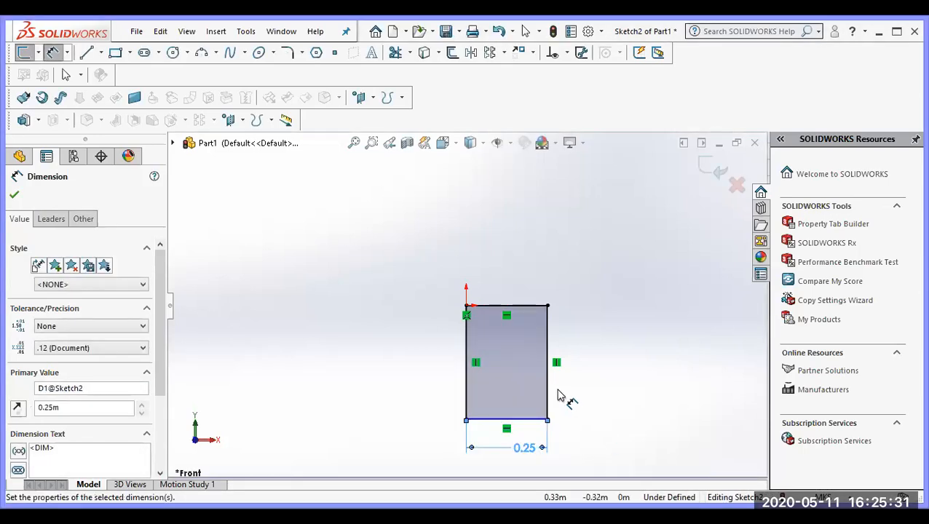
Dimension the rectangle's right vertical edge to 1 m and exit the sketch
click(562, 350)
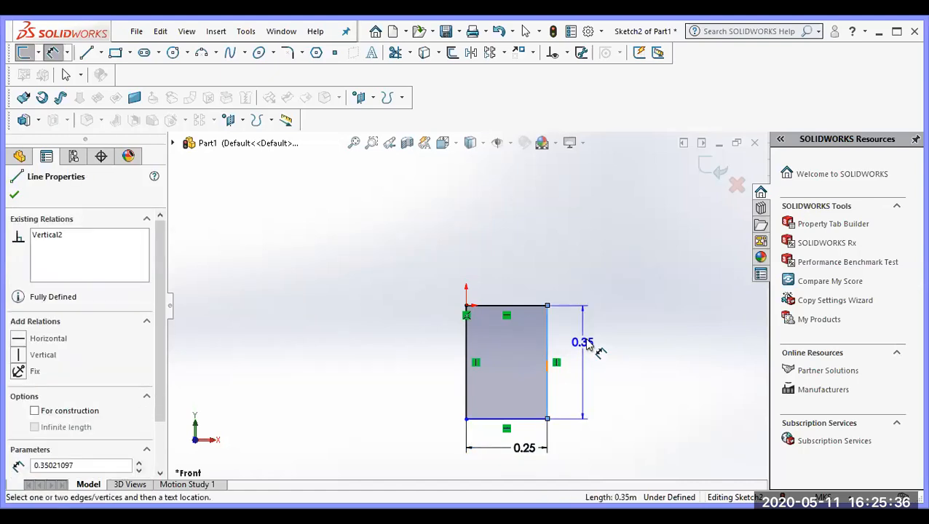
click(589, 345)
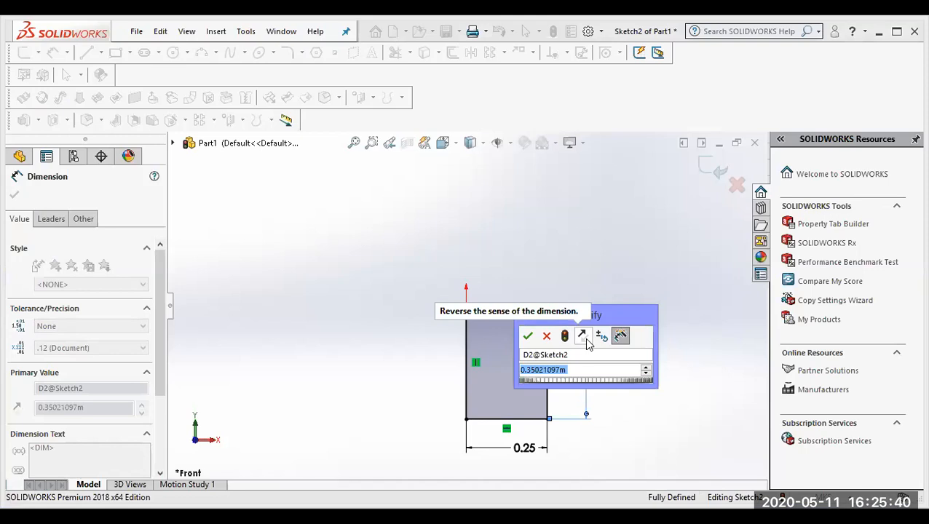
text(1)
key(Return)
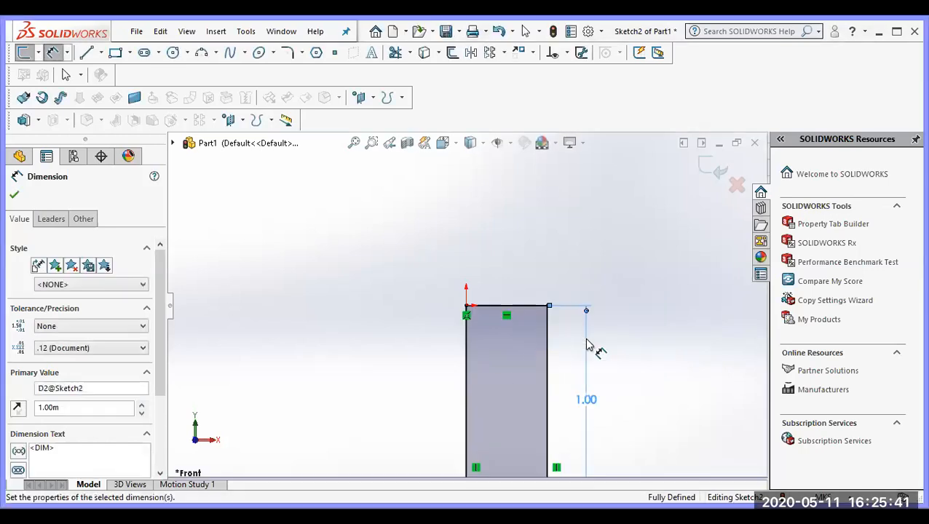
click(668, 350)
scroll(666, 350, up, 5)
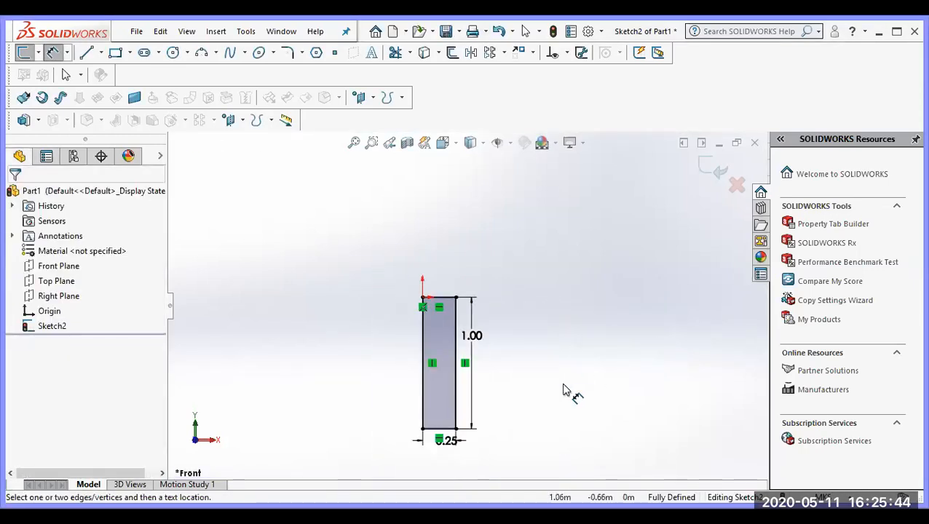
scroll(442, 416, up, 2)
scroll(443, 412, down, 2)
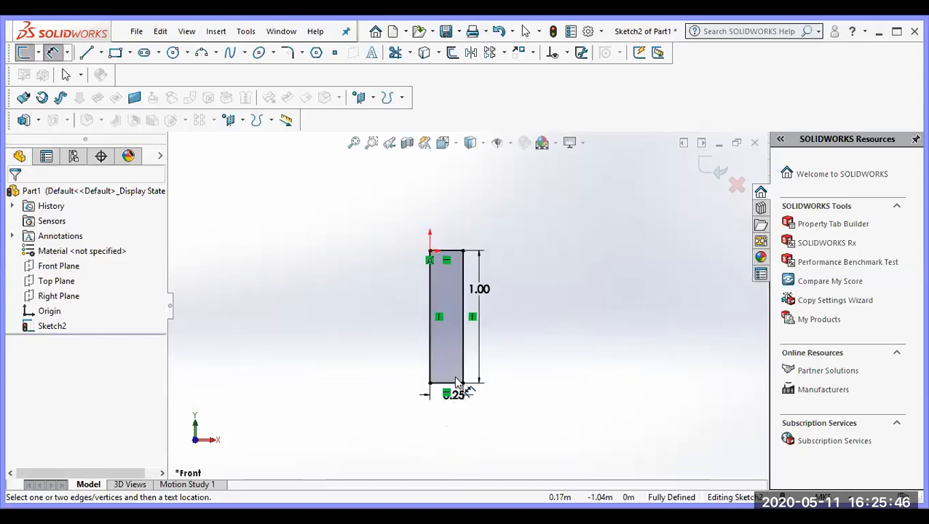
scroll(475, 332, down, 2)
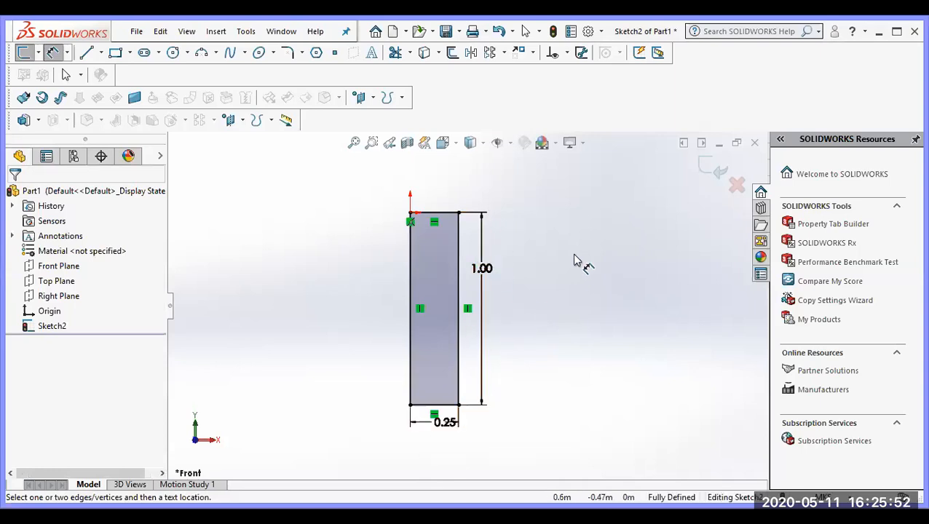
click(714, 164)
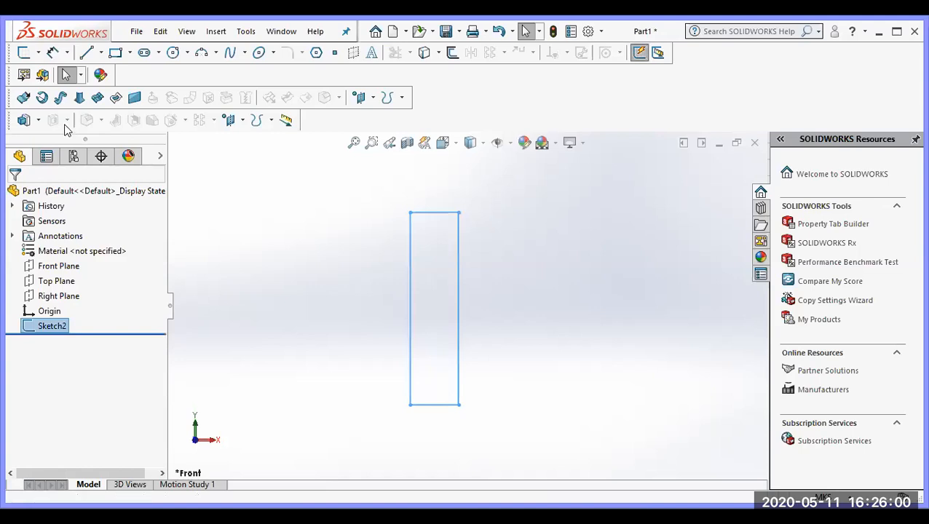
Extrude the rectangle as a blind boss with a depth of 1 m
click(26, 122)
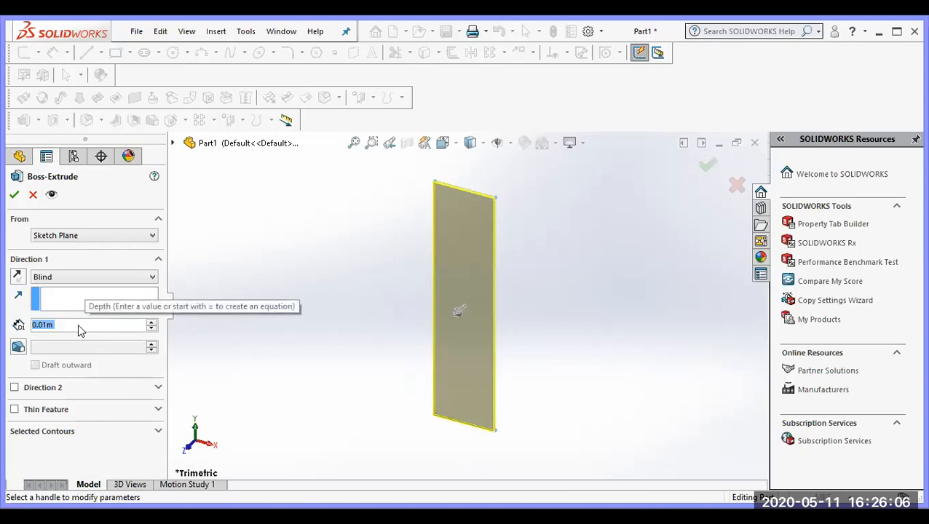
text(1)
key(Return)
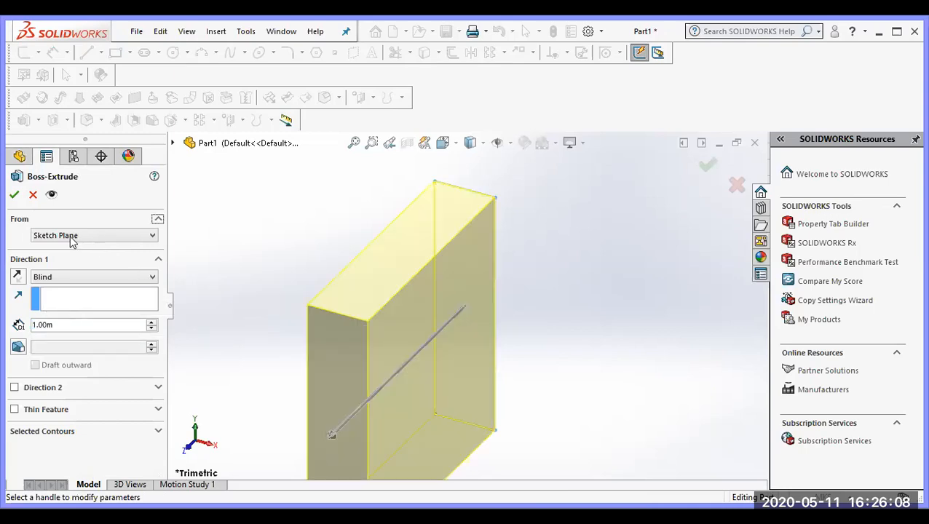
click(12, 196)
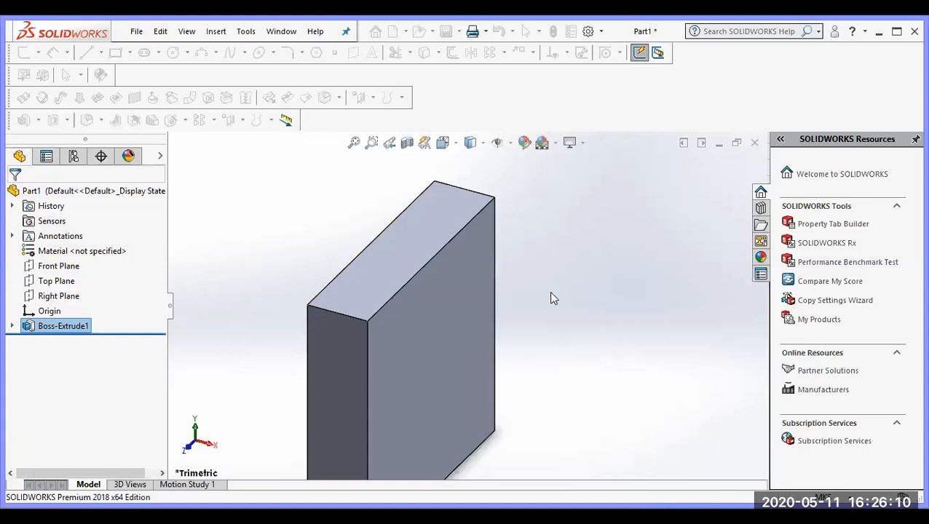
scroll(567, 294, up, 4)
scroll(477, 382, down, 2)
middle_drag(413, 396, 440, 379)
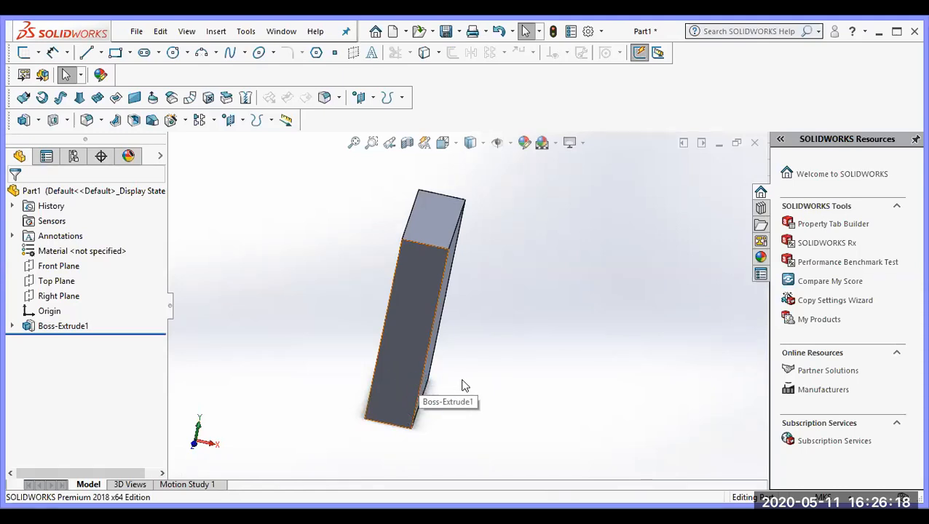
middle_drag(461, 384, 470, 344)
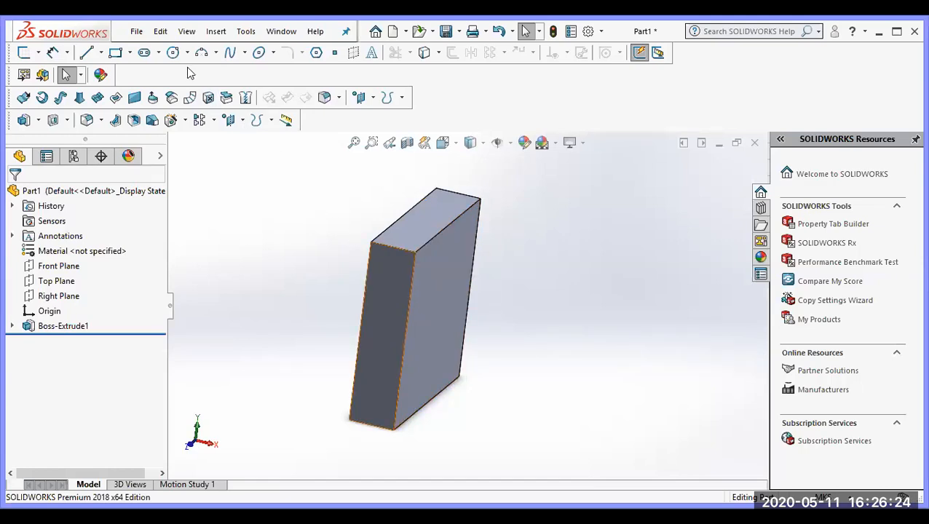
Save the part under the name 1 in a new folder inside the WORKSHOP folder
click(136, 31)
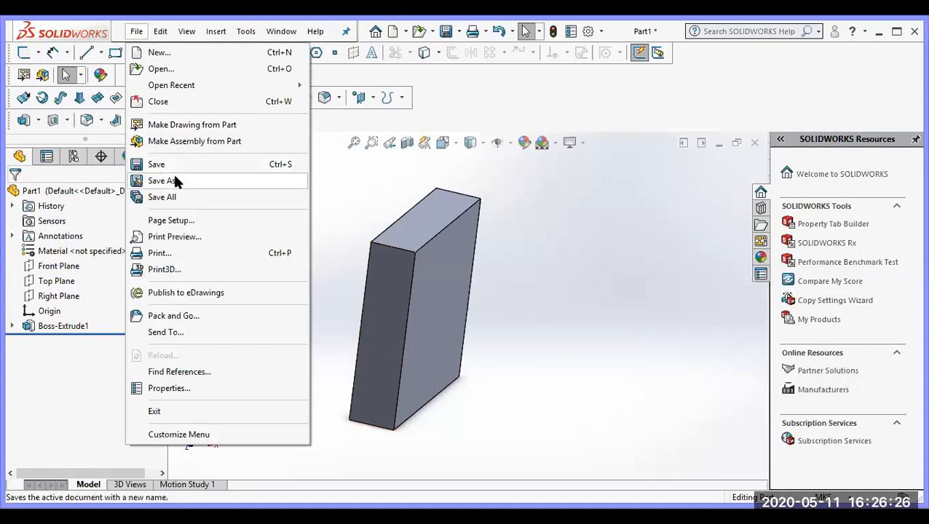
click(175, 181)
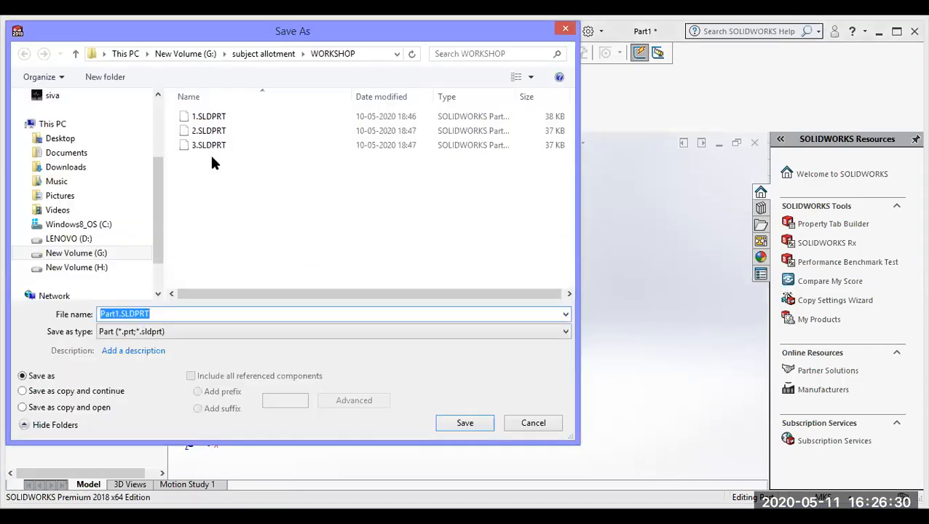
click(109, 78)
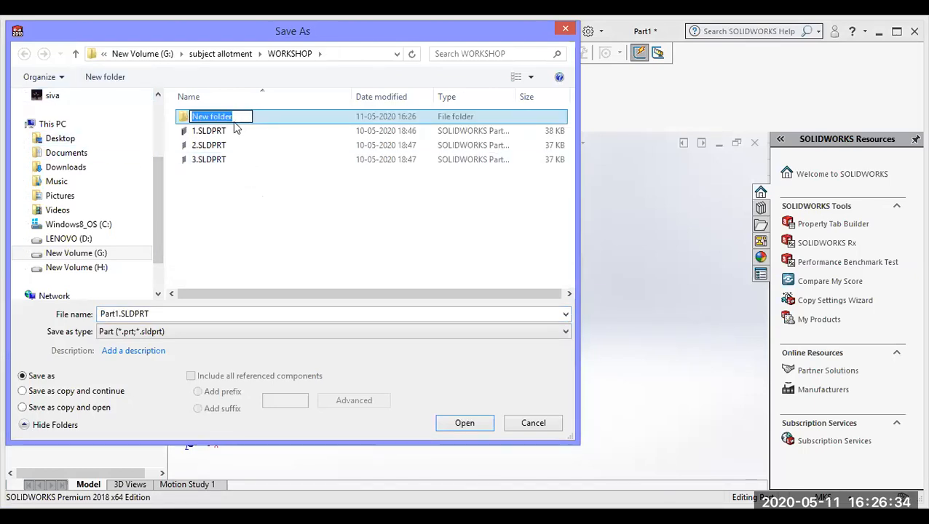
double_click(233, 116)
double_click(235, 314)
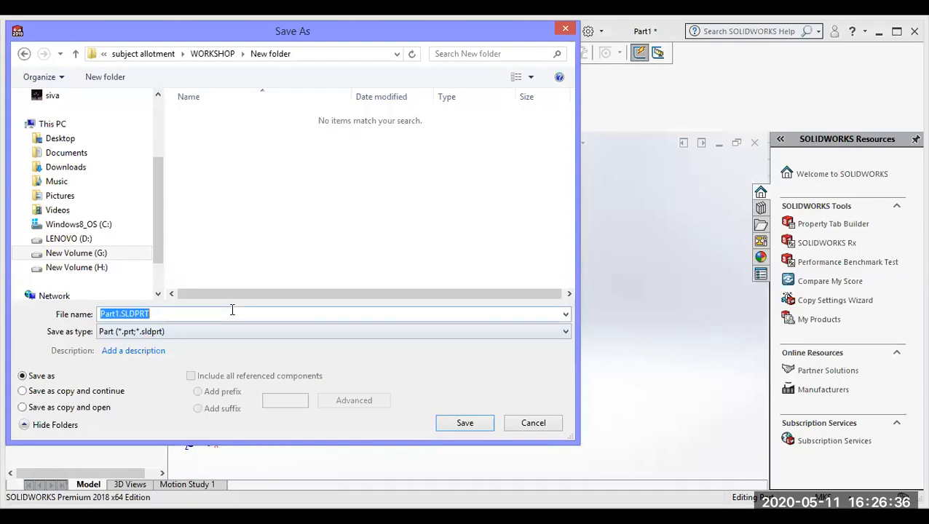
text(1)
click(468, 425)
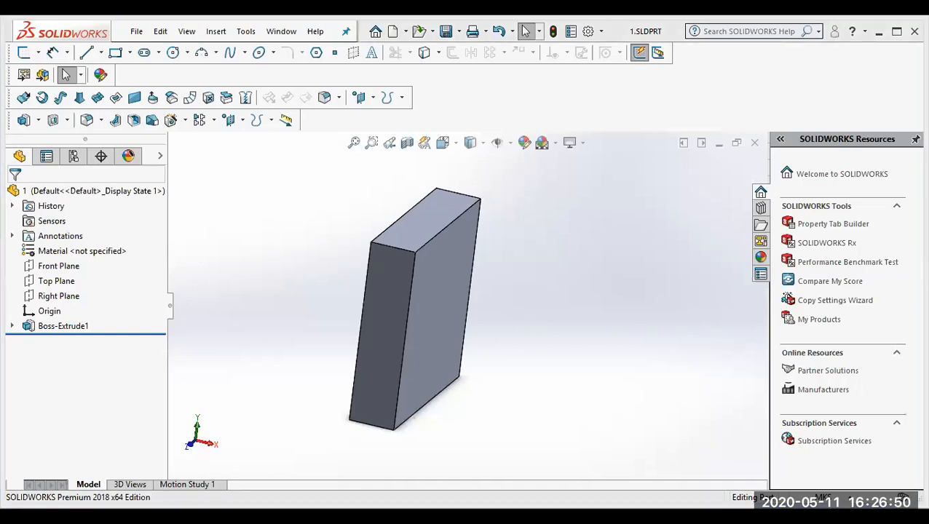
Edit the sketch of the extruded block and set the rectangle's width to 0.05 m
key(alt+Tab)
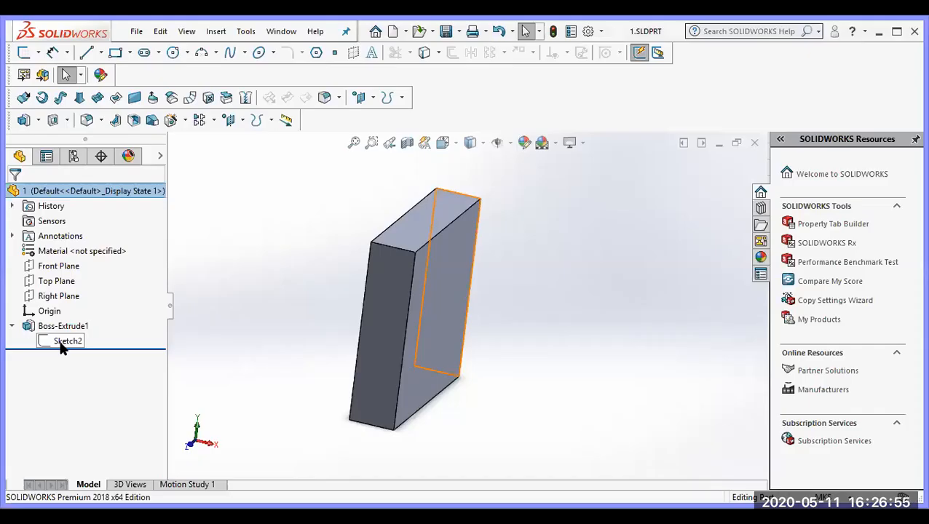
right_click(61, 342)
click(74, 292)
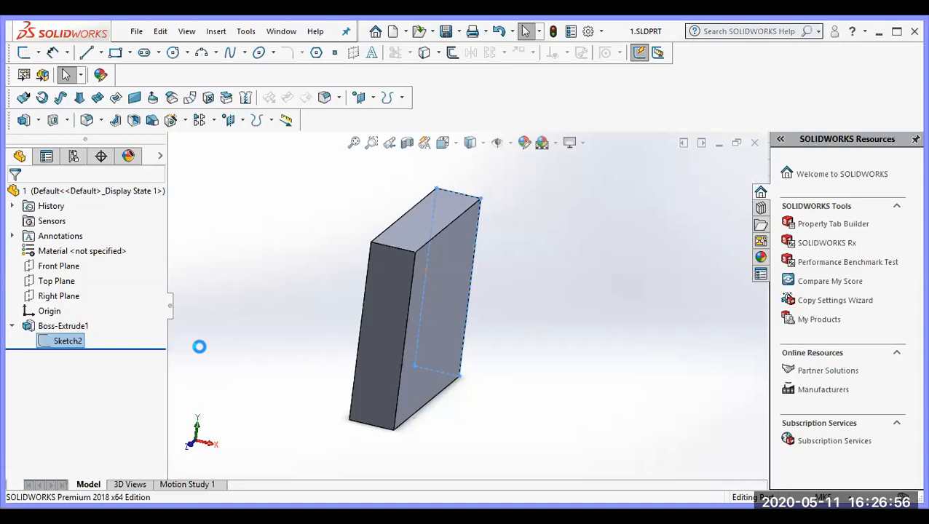
double_click(444, 389)
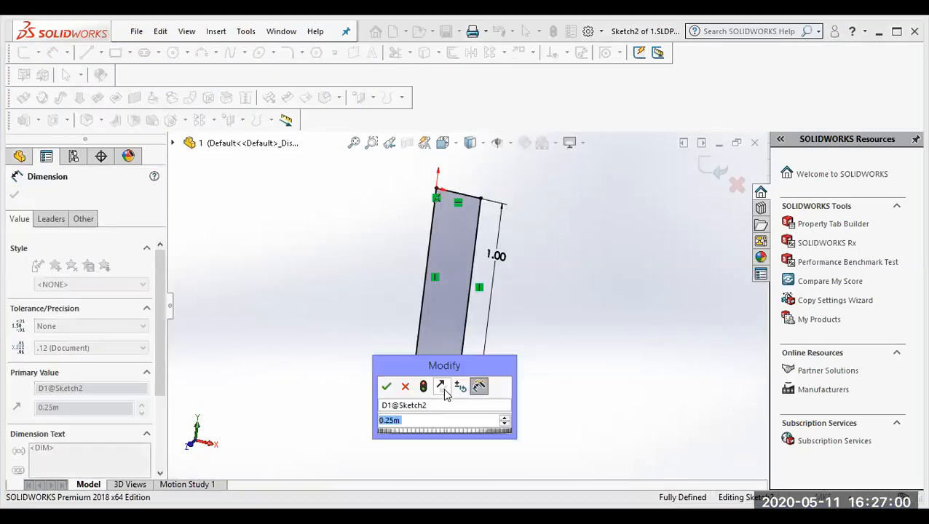
text(0.05)
key(Return)
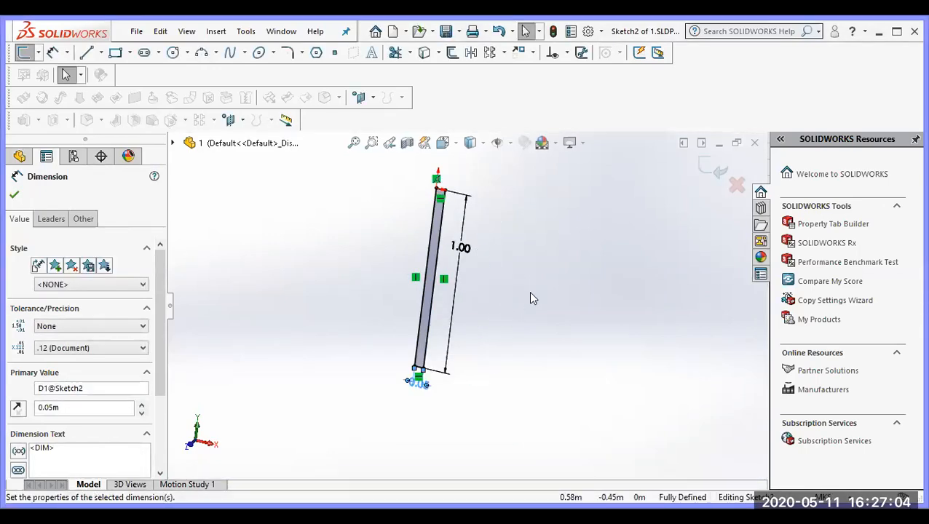
Exit the sketch of the 0.05 m thick block and save the part as 2 in the same folder
click(14, 195)
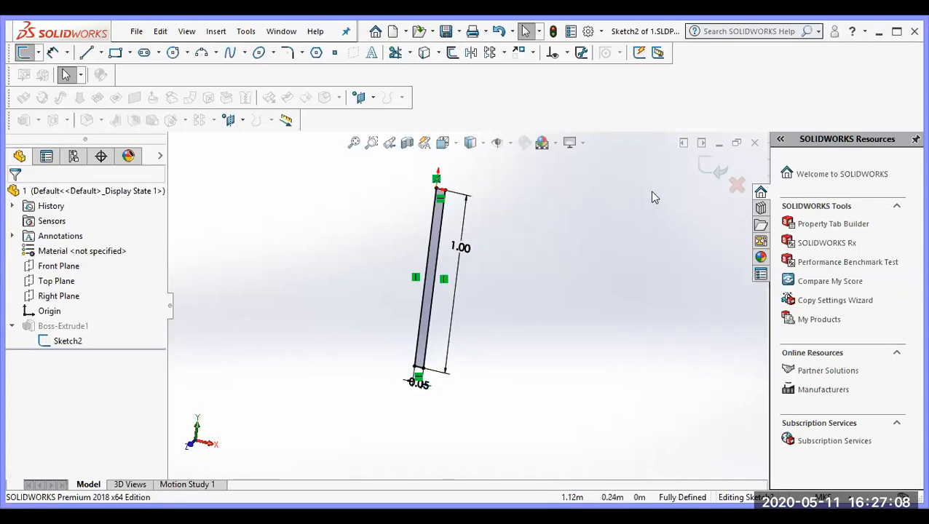
click(711, 168)
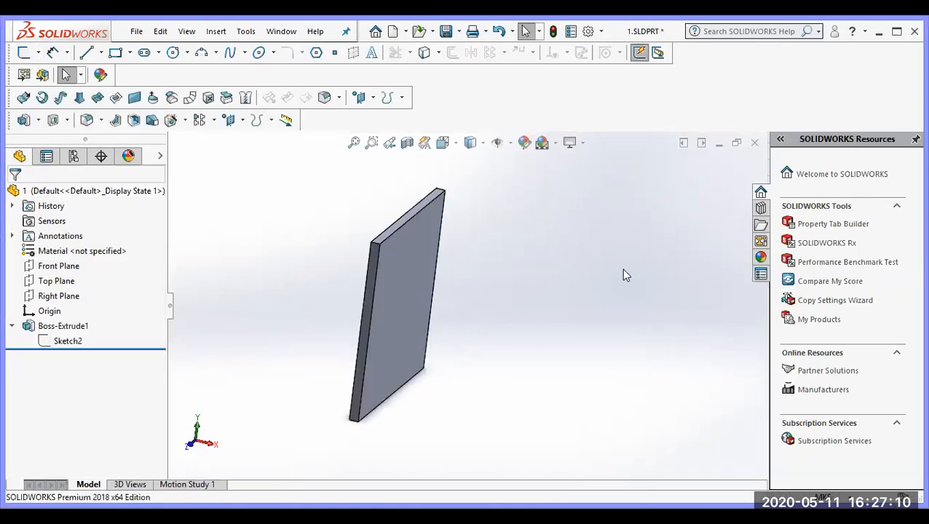
click(135, 32)
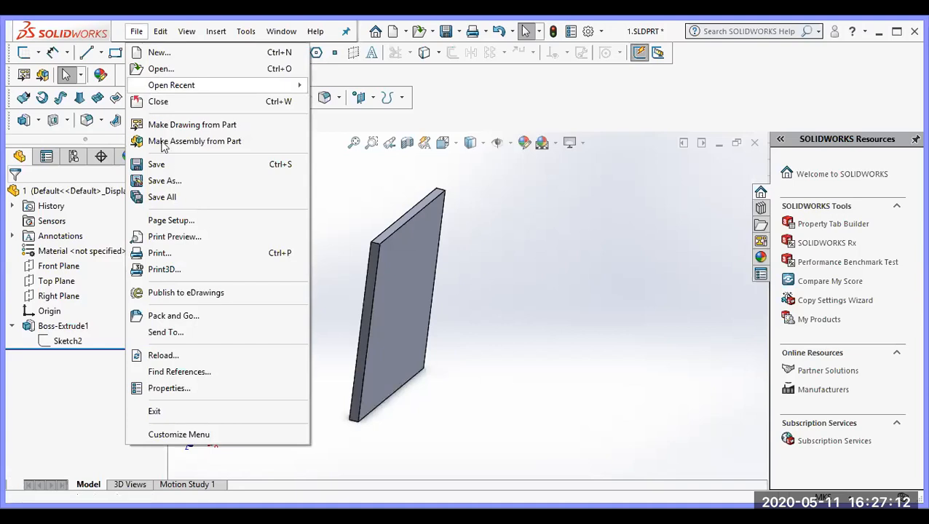
click(165, 181)
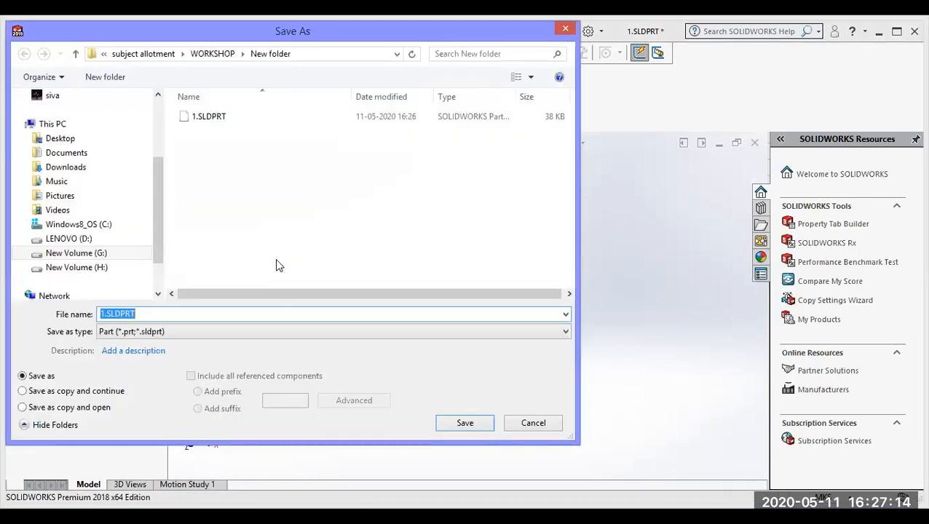
text(2)
click(465, 423)
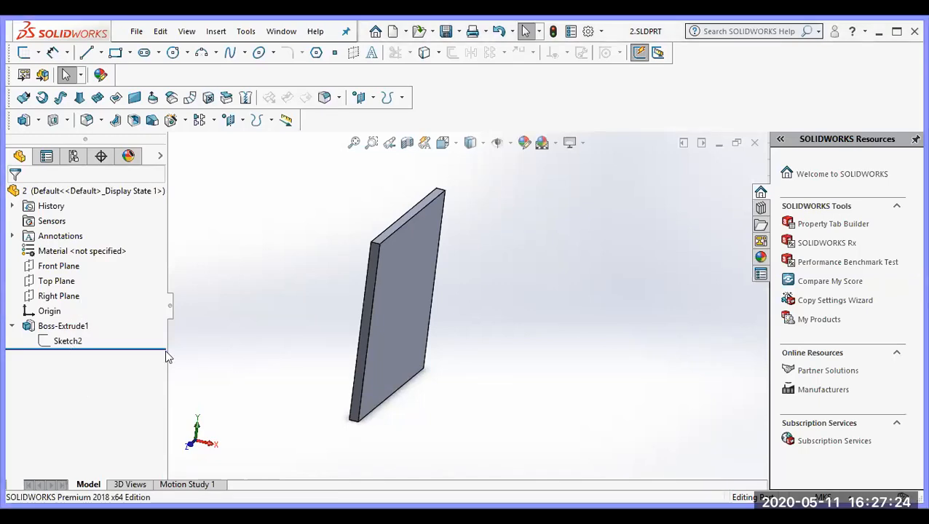
Edit the sketch of the extruded block again, set the rectangle's width to 0.03 m and exit the sketch
right_click(79, 342)
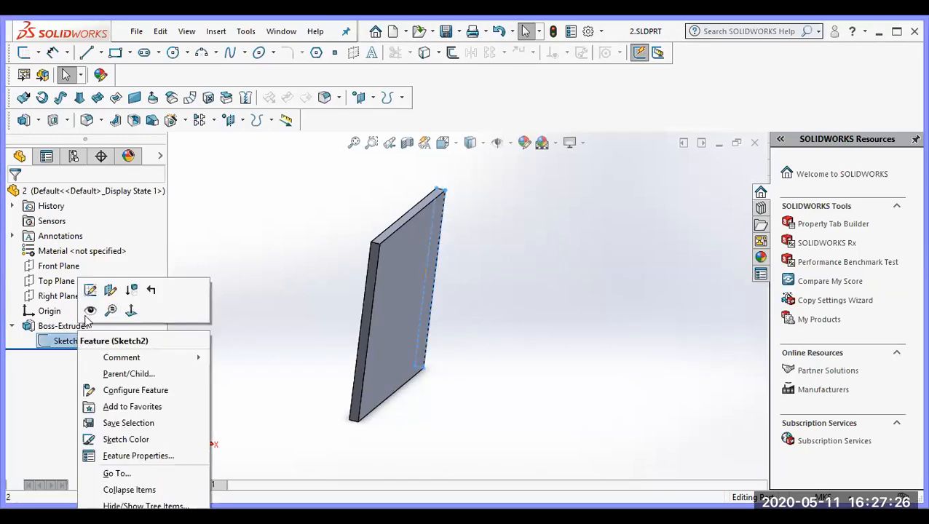
click(93, 291)
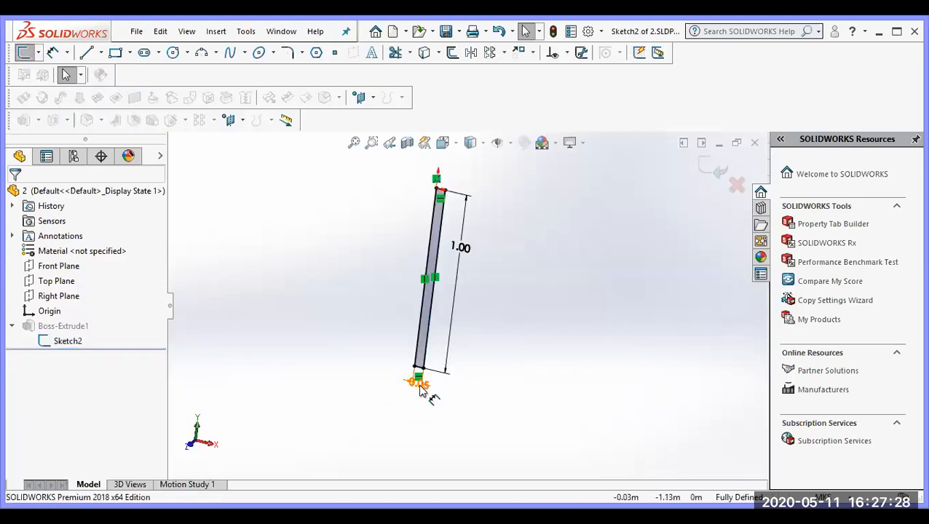
click(416, 383)
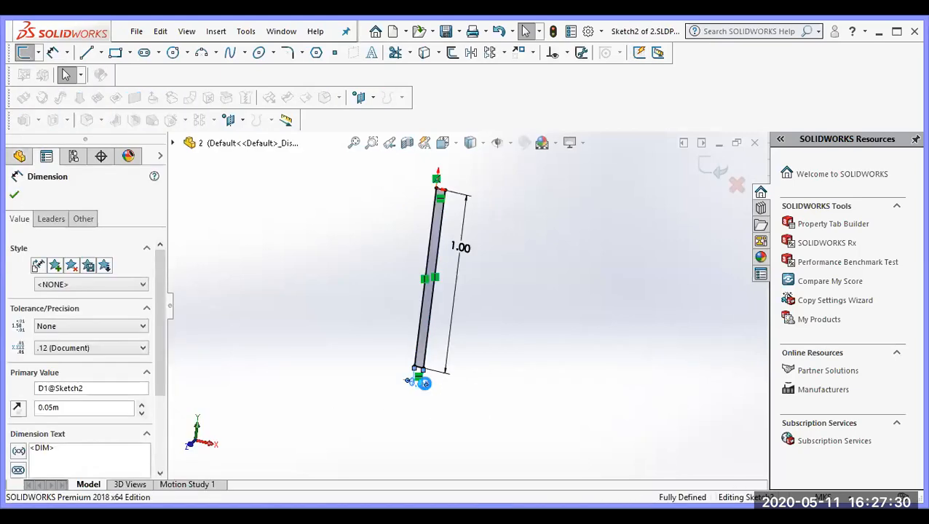
double_click(424, 388)
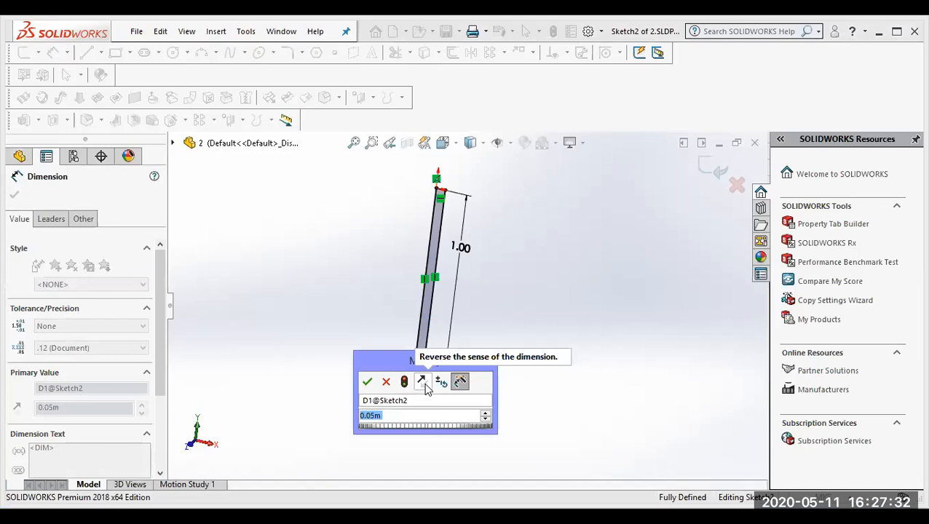
text(0.03)
key(Return)
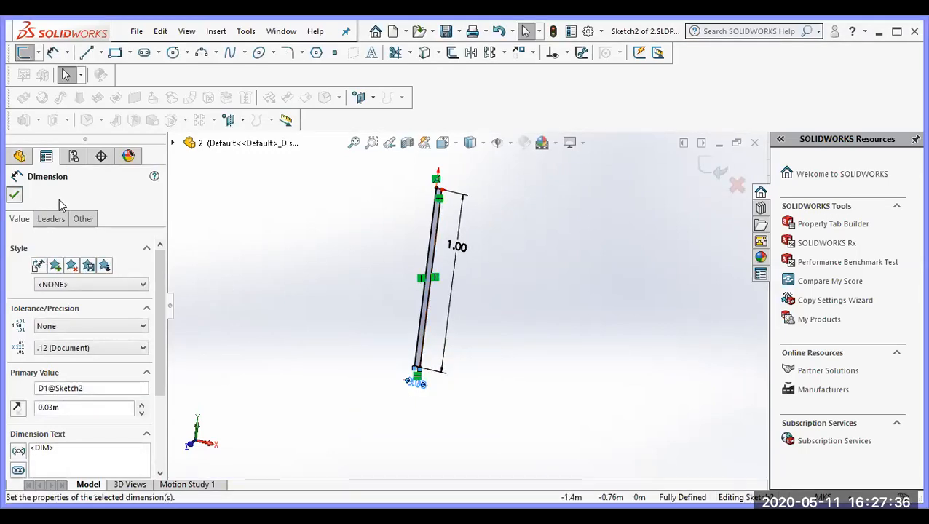
click(15, 195)
click(710, 166)
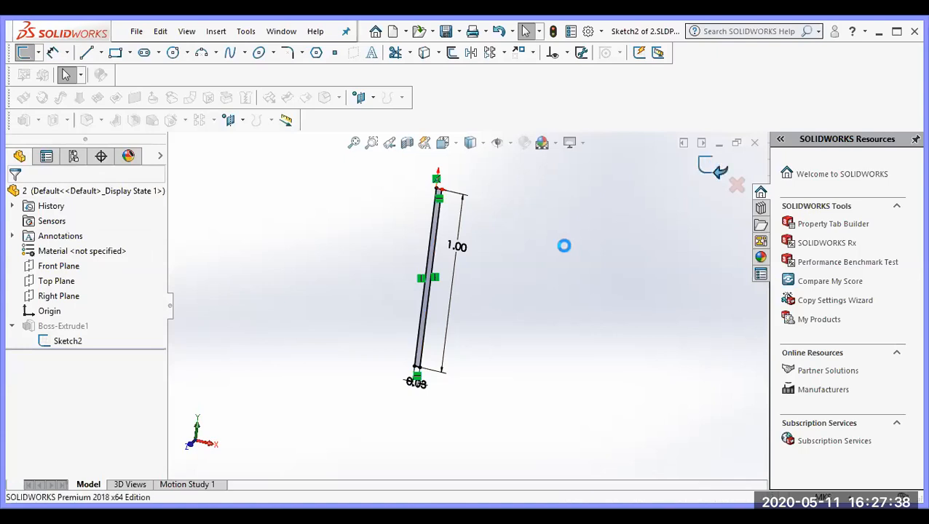
Save the 0.03 m thick block as a separate part named 3 in the same folder
click(137, 32)
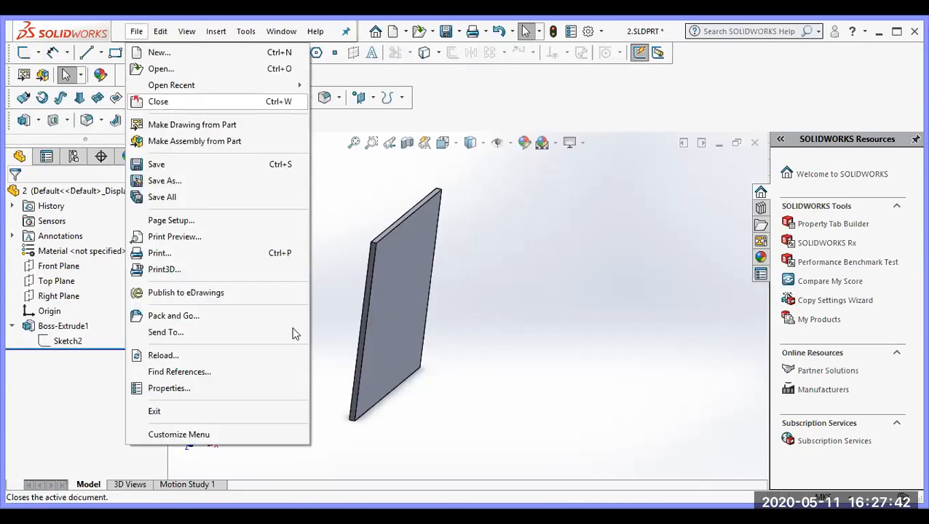
click(165, 180)
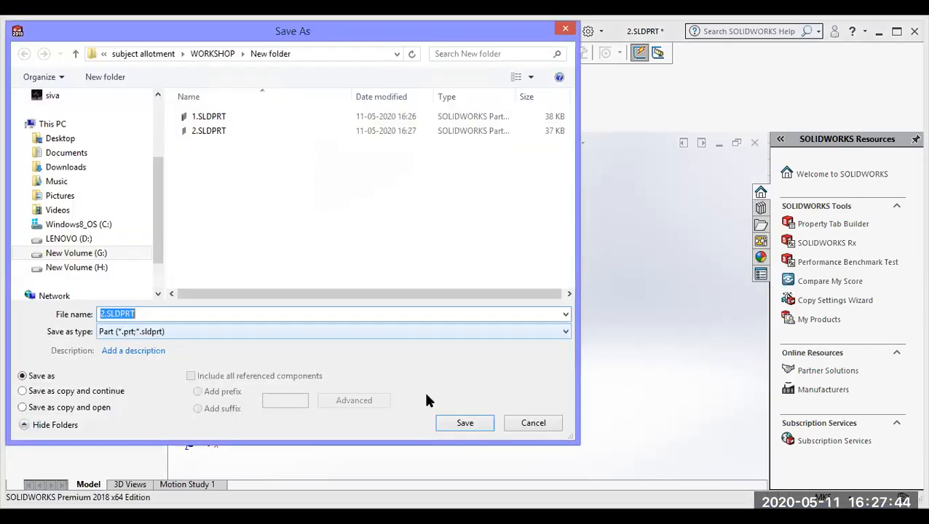
text(3)
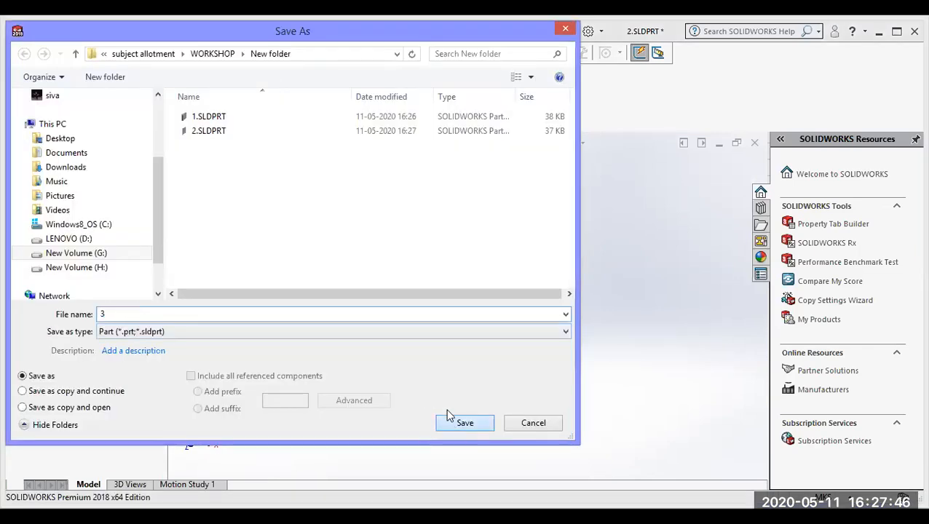
click(453, 425)
Create a new assembly and place parts 1, 2 and 3 side by side in it
click(134, 35)
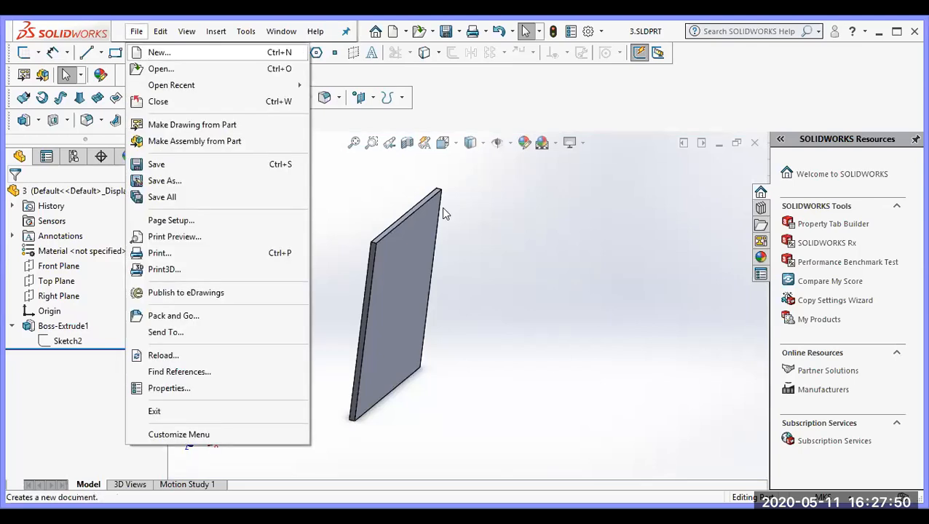
click(154, 53)
click(437, 206)
click(512, 402)
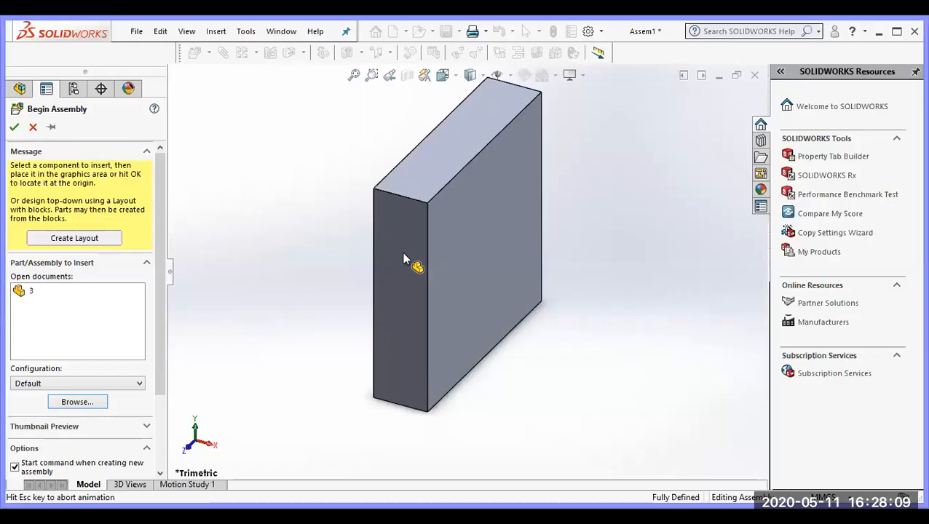
key(Escape)
click(539, 278)
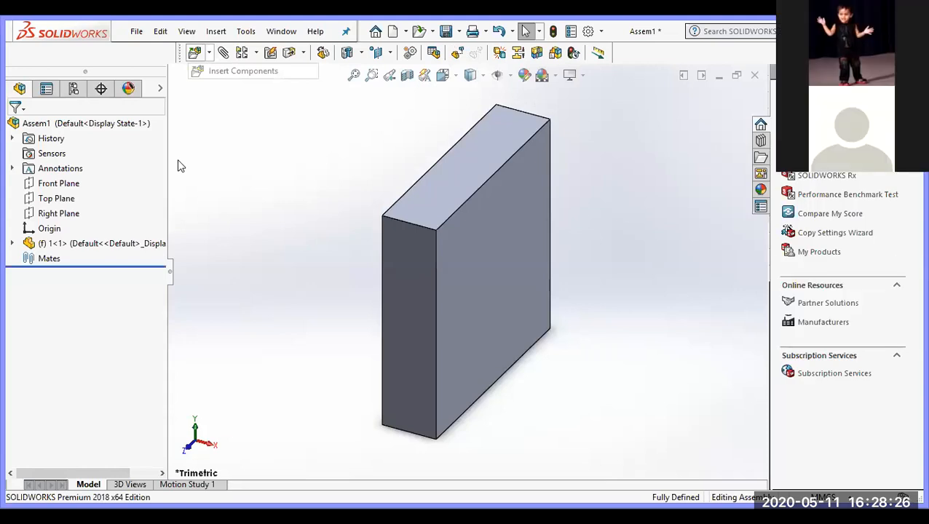
click(99, 181)
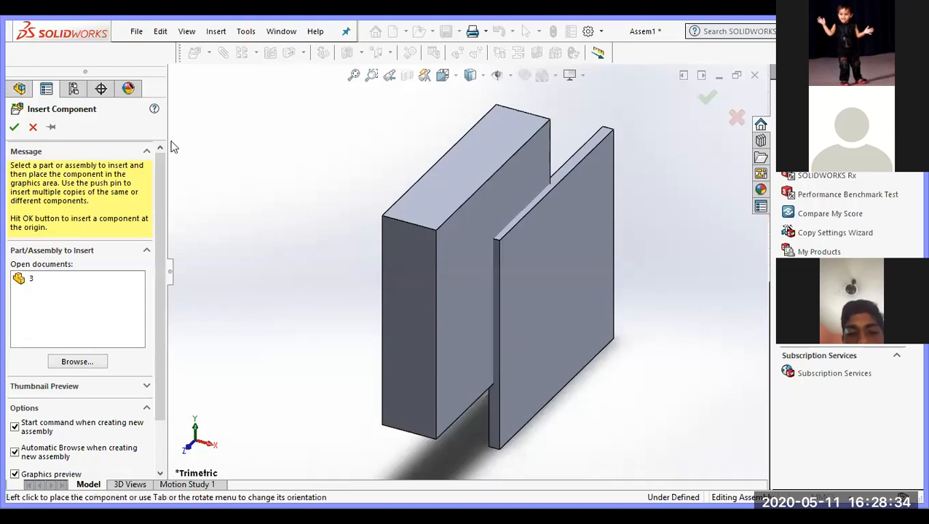
click(601, 302)
Add a coincident mate between part 1's large side face and the adjacent large face of part 2
middle_drag(605, 305, 494, 277)
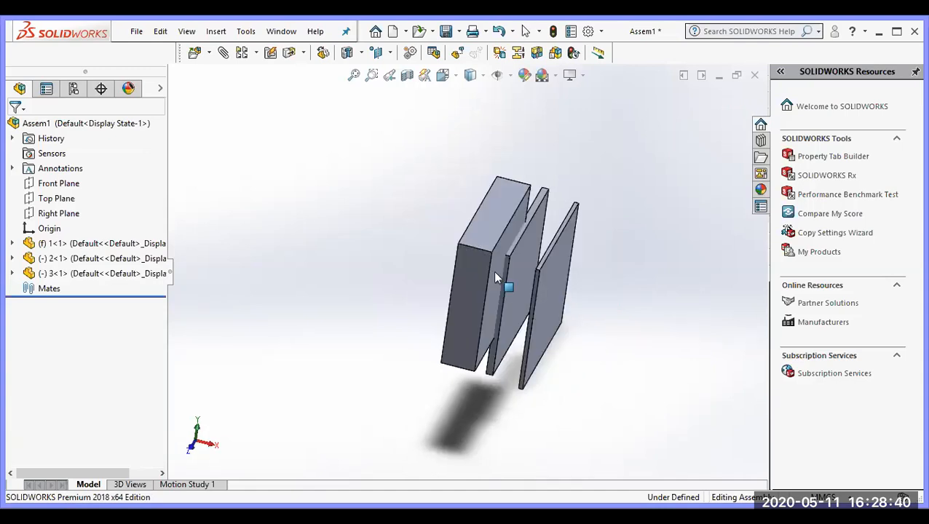
scroll(495, 277, down, 3)
scroll(475, 288, down, 2)
middle_drag(490, 394, 461, 408)
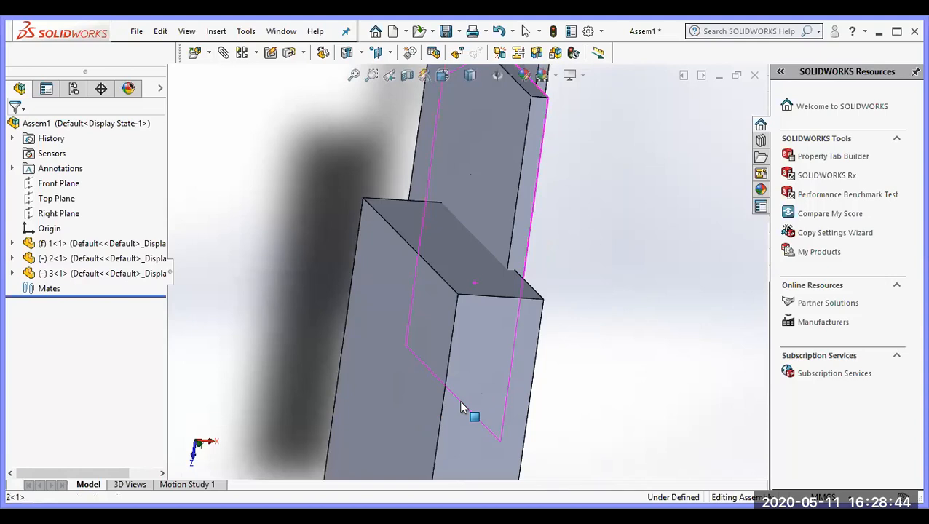
scroll(461, 408, up, 3)
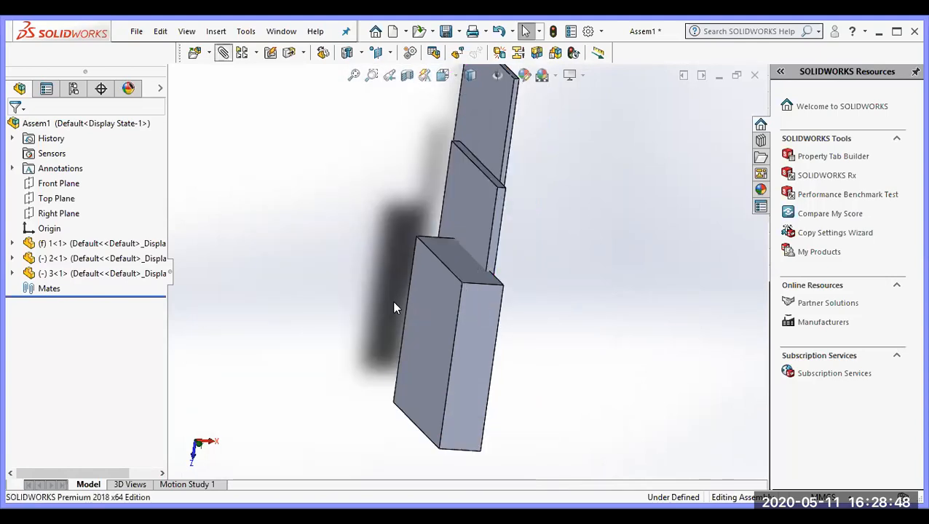
key(m)
middle_drag(400, 300, 562, 367)
click(501, 279)
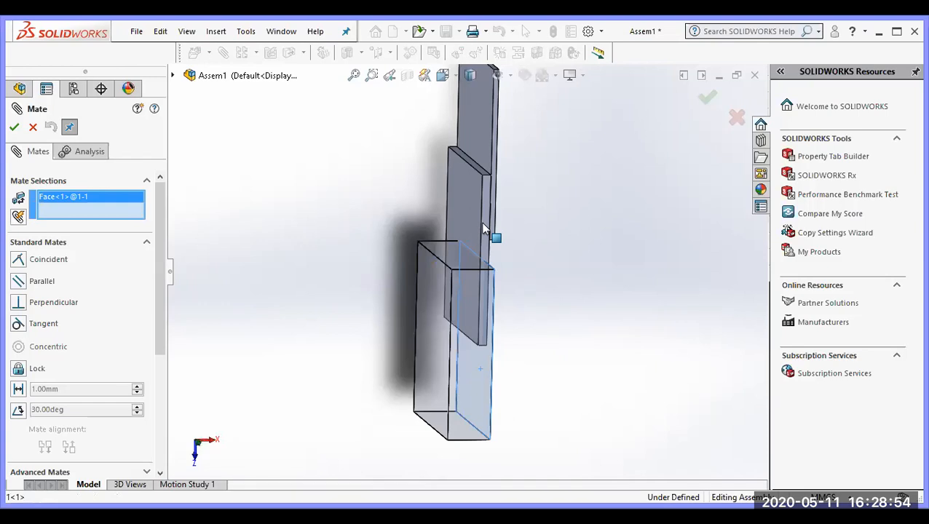
middle_drag(501, 279, 669, 341)
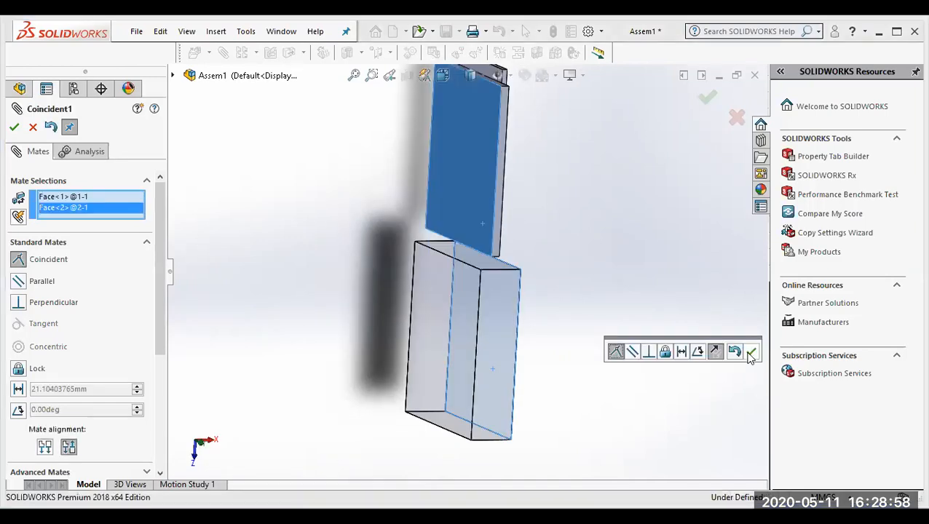
click(751, 354)
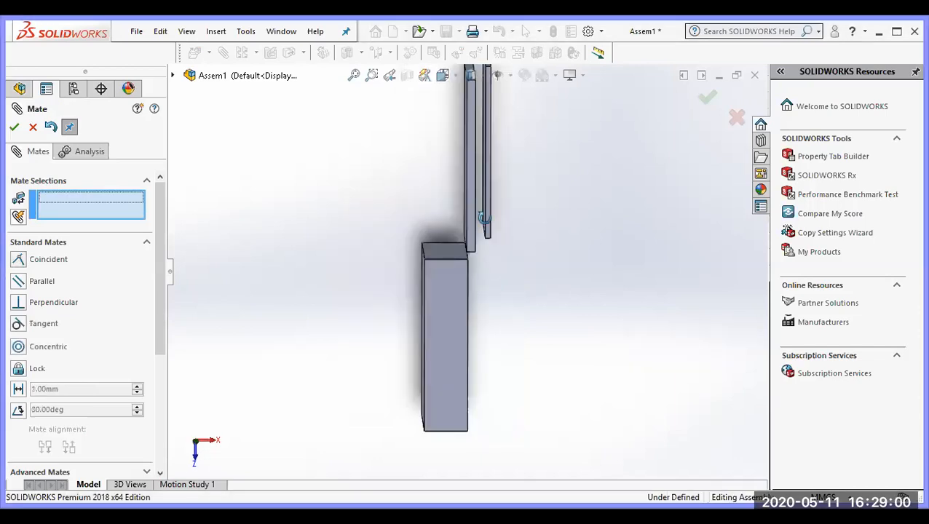
Align part 2's narrow front and top faces with the matching faces of part 1 using coincident mates
middle_drag(485, 217, 479, 254)
scroll(470, 265, down, 3)
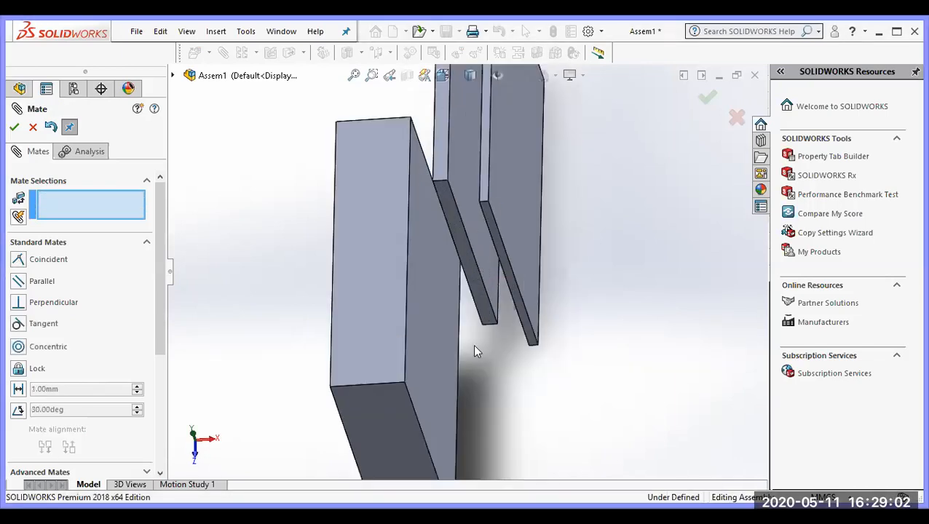
click(469, 268)
middle_drag(474, 345, 475, 293)
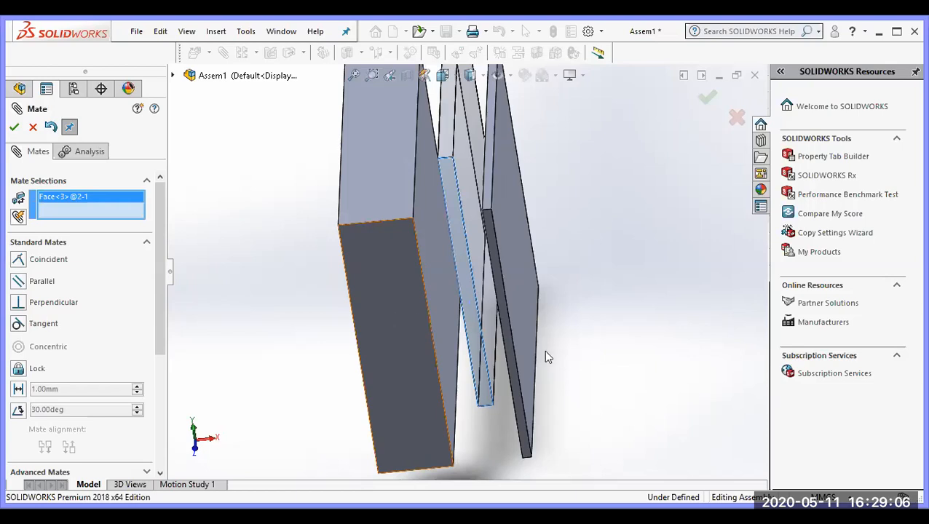
click(394, 325)
click(444, 259)
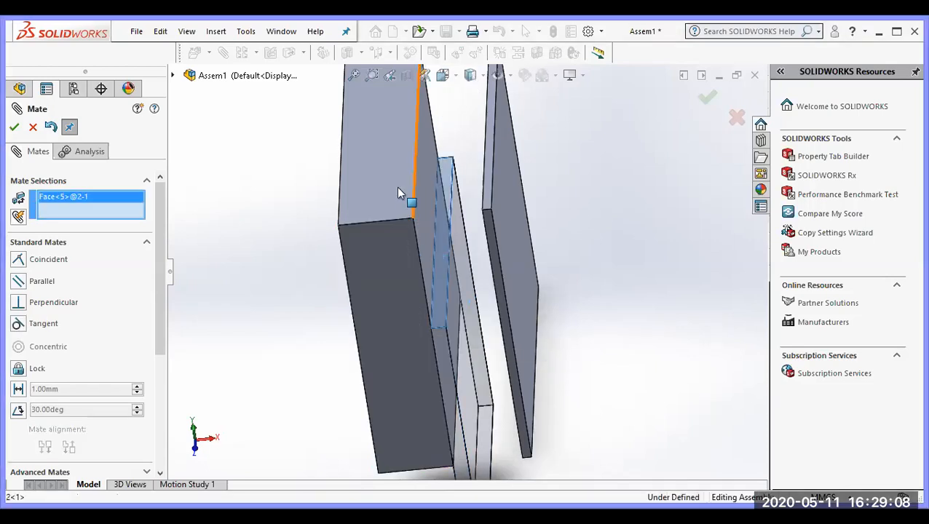
click(399, 186)
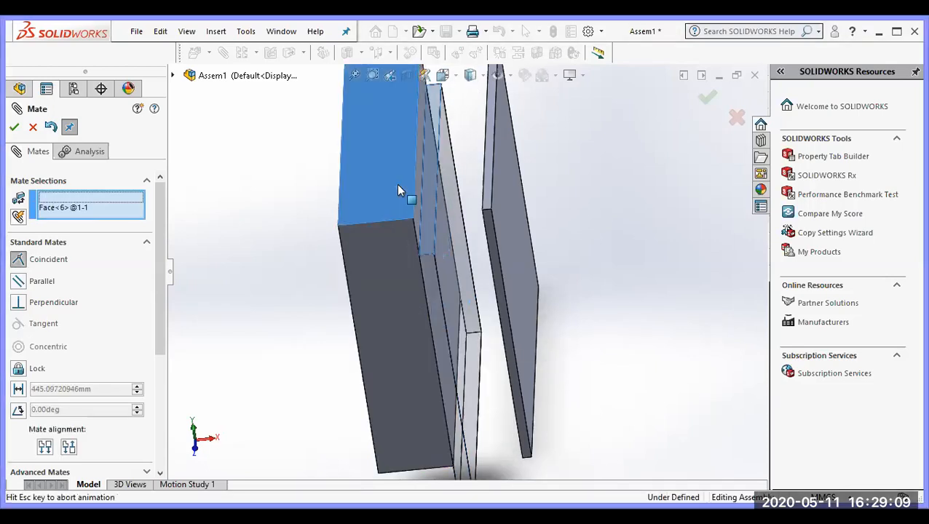
click(552, 168)
click(555, 170)
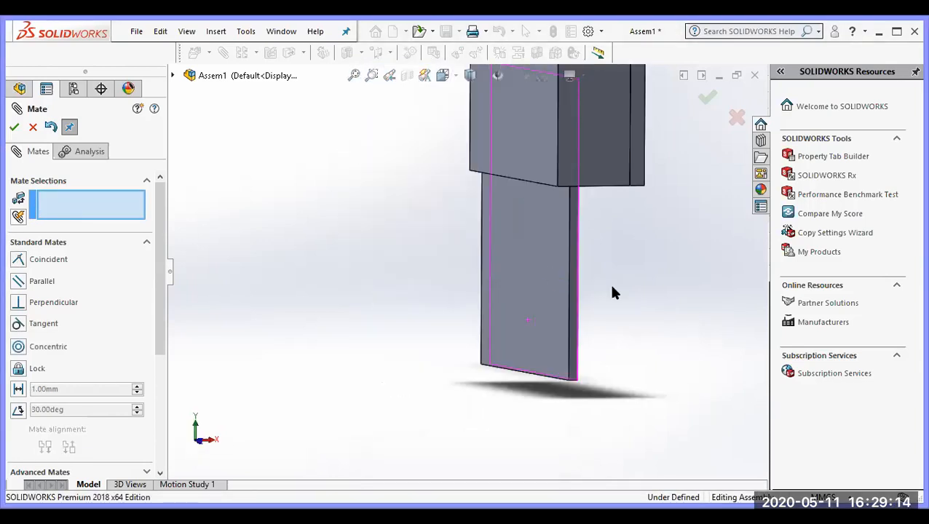
Add a coincident mate between part 3's inner large face and part 2's outer large face
click(582, 298)
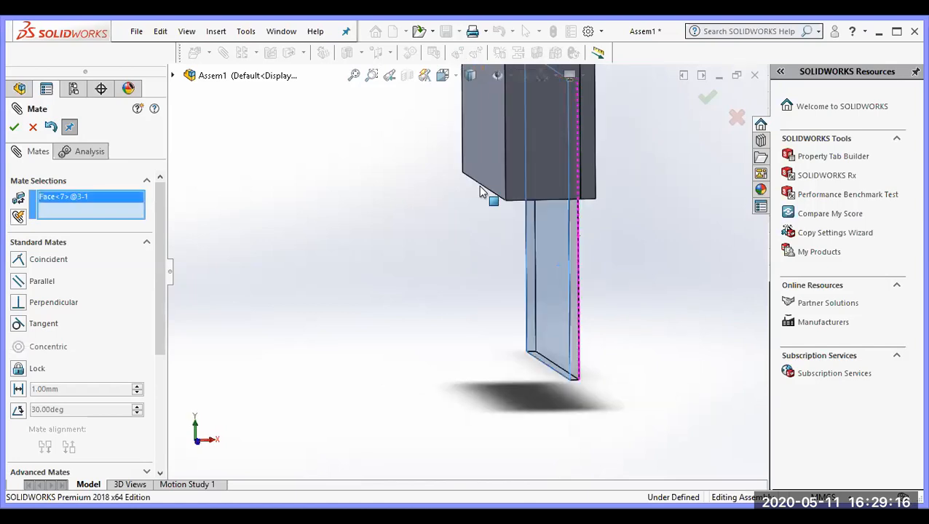
middle_drag(579, 235, 480, 192)
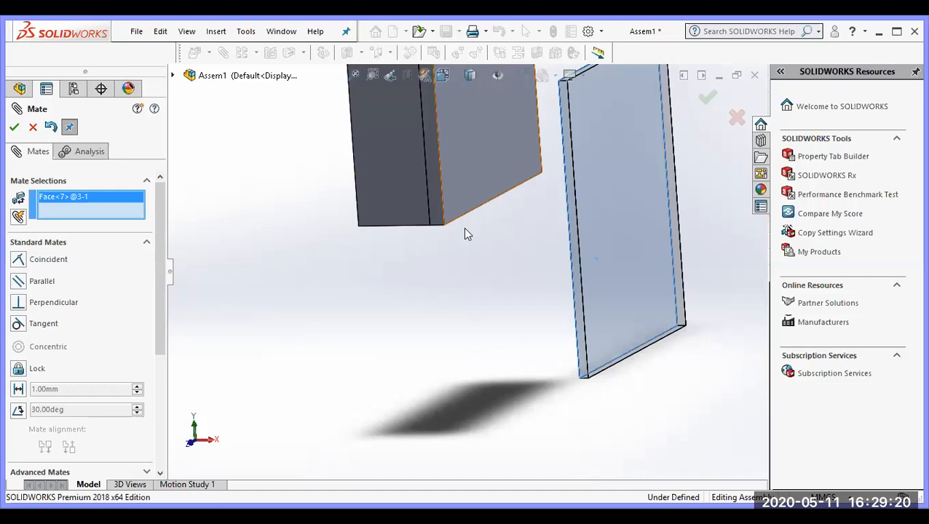
scroll(342, 154, down, 2)
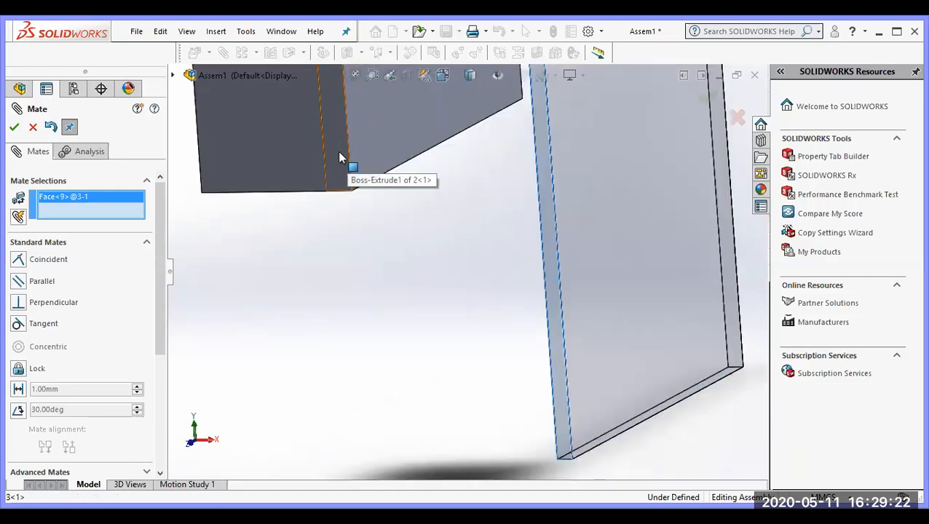
Align part 3's narrow front and top faces with those of part 2 using coincident mates
click(324, 151)
middle_drag(550, 342, 474, 260)
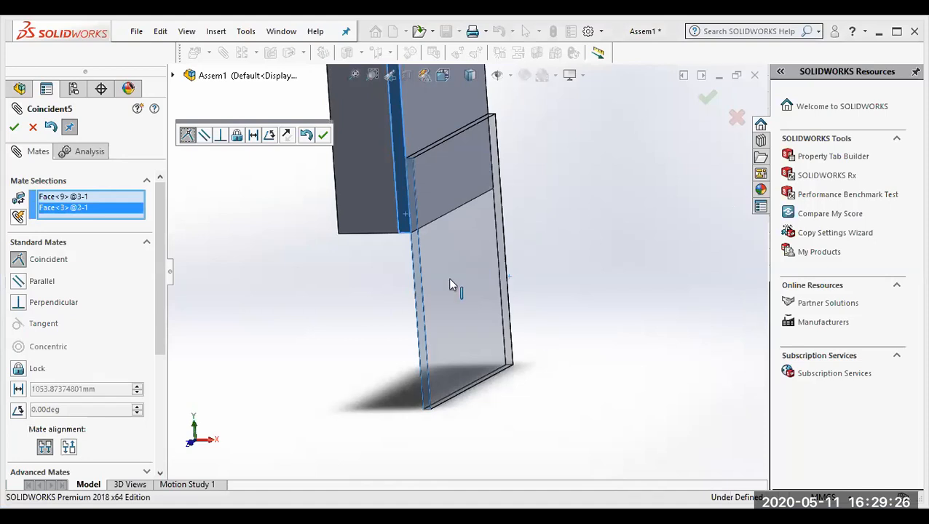
click(431, 297)
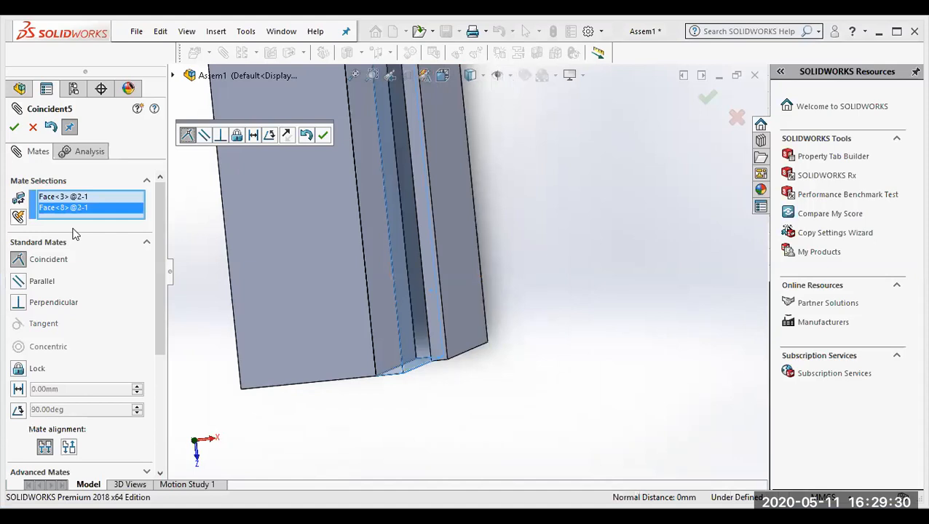
click(435, 328)
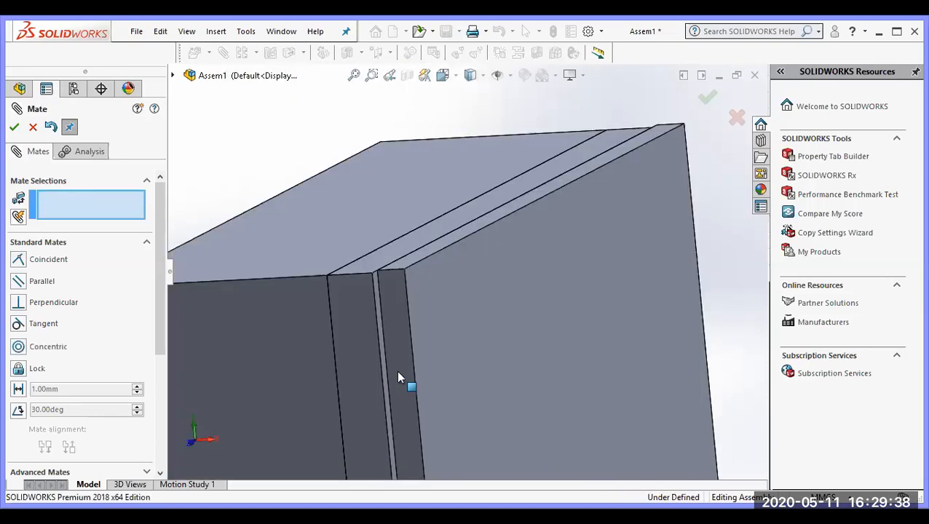
Make part 3's narrow front face coincident with part 2's front face and finish mating
click(396, 370)
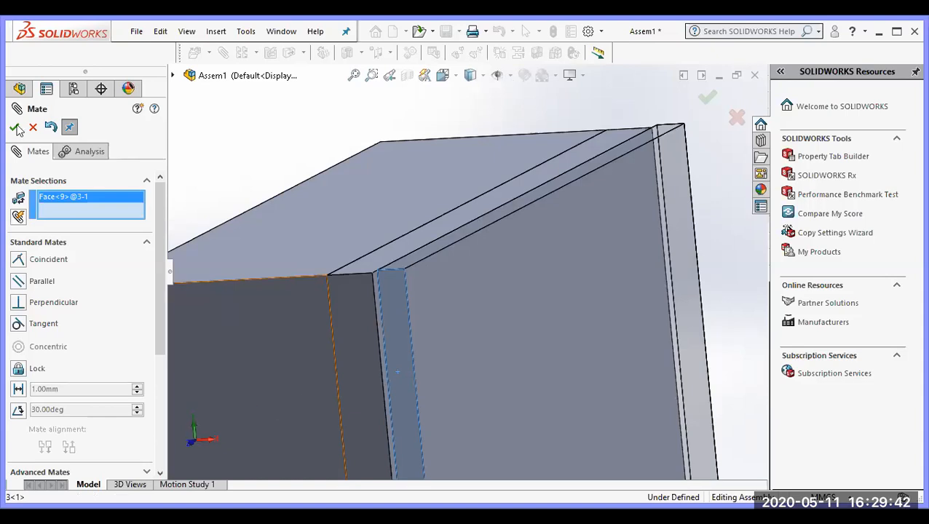
key(Escape)
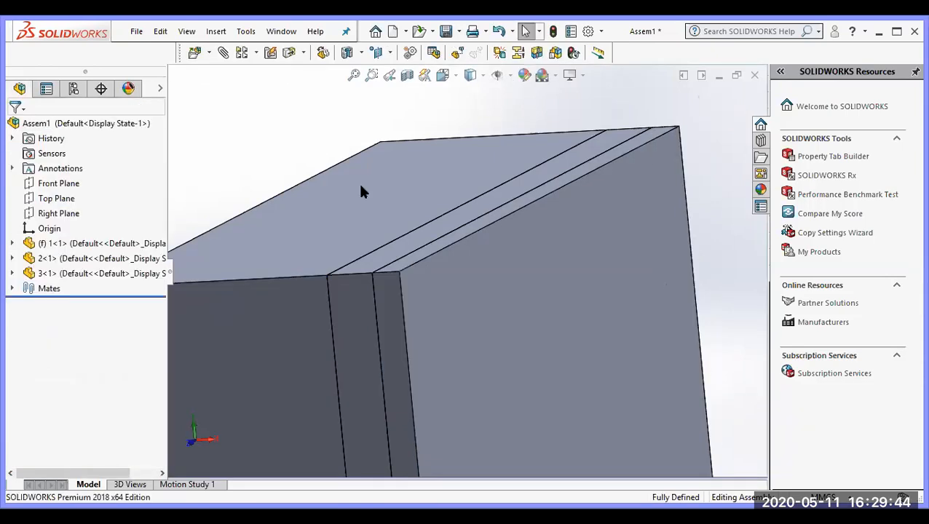
key(f)
middle_drag(540, 340, 562, 365)
middle_drag(486, 349, 474, 340)
scroll(474, 340, down, 2)
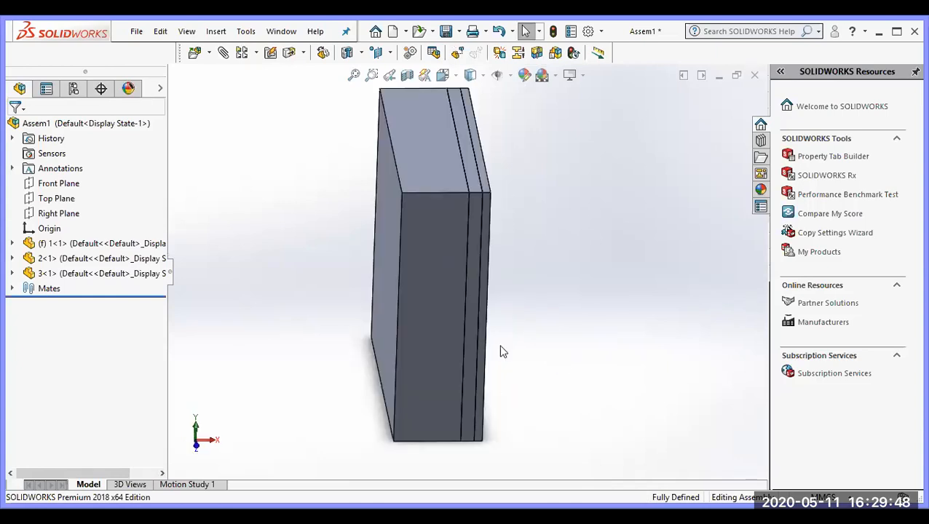
scroll(501, 347, up, 1)
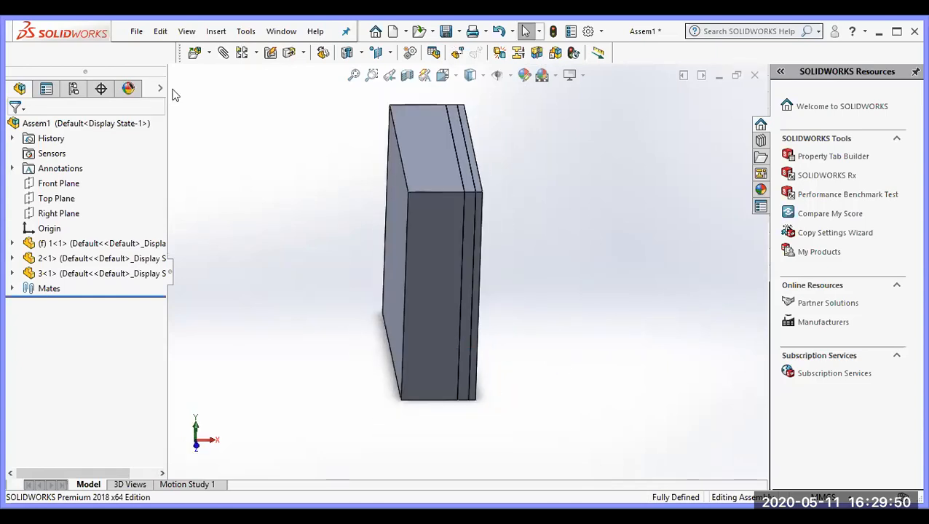
Save the assembly as the Parasolid file Assem1.X_T in the WORKSHOP folder's New folder
click(144, 36)
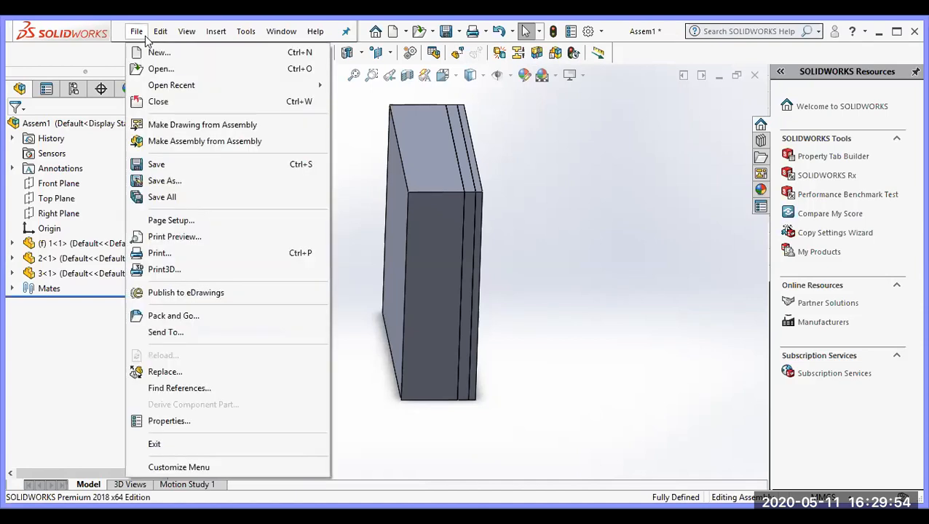
click(175, 182)
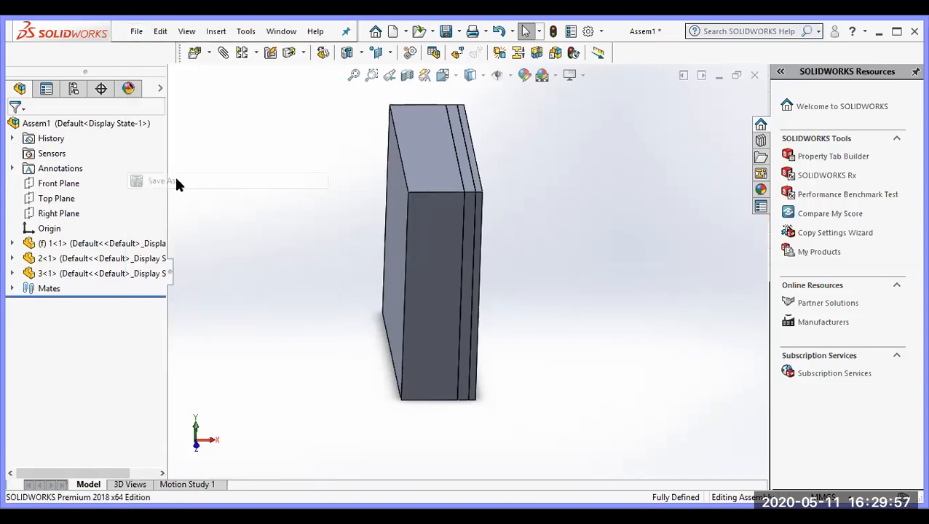
click(264, 333)
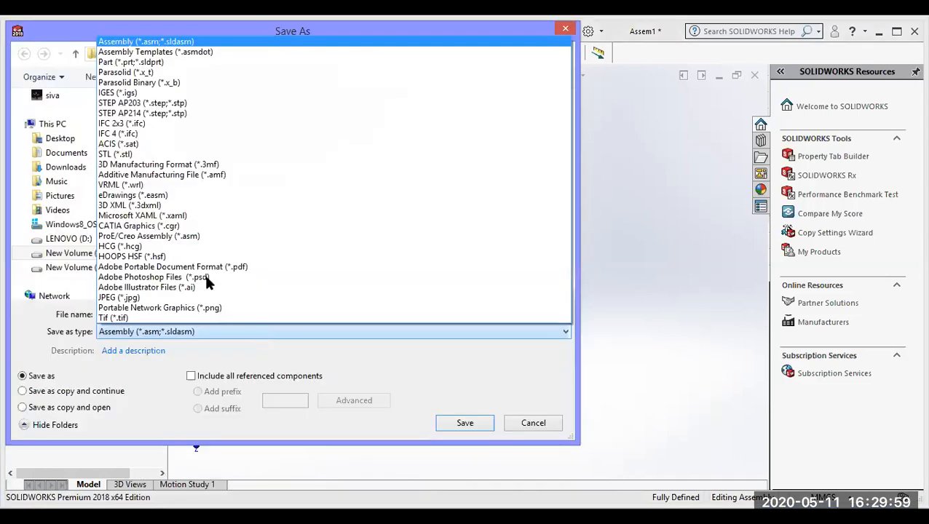
click(178, 74)
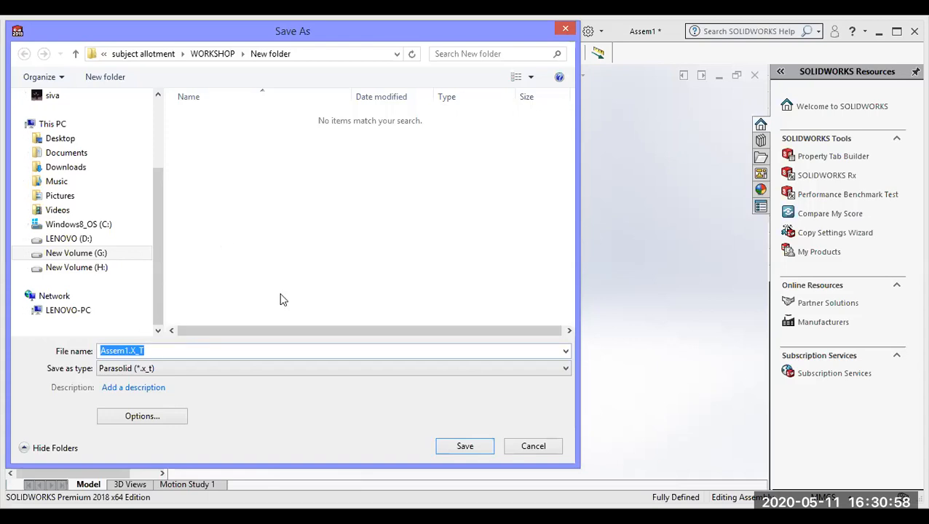
click(452, 448)
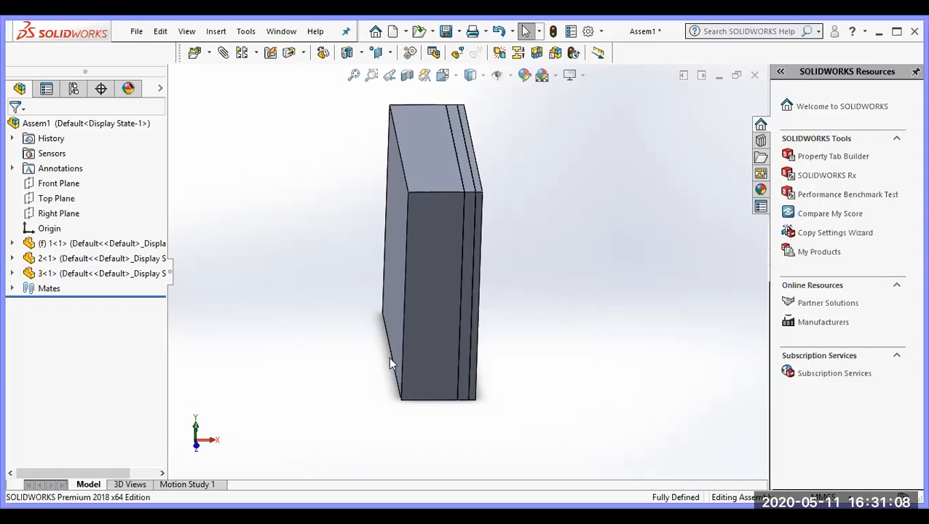
Switch to ANSYS Workbench and add a Steady-State Thermal analysis system to the project schematic
key(alt+Tab)
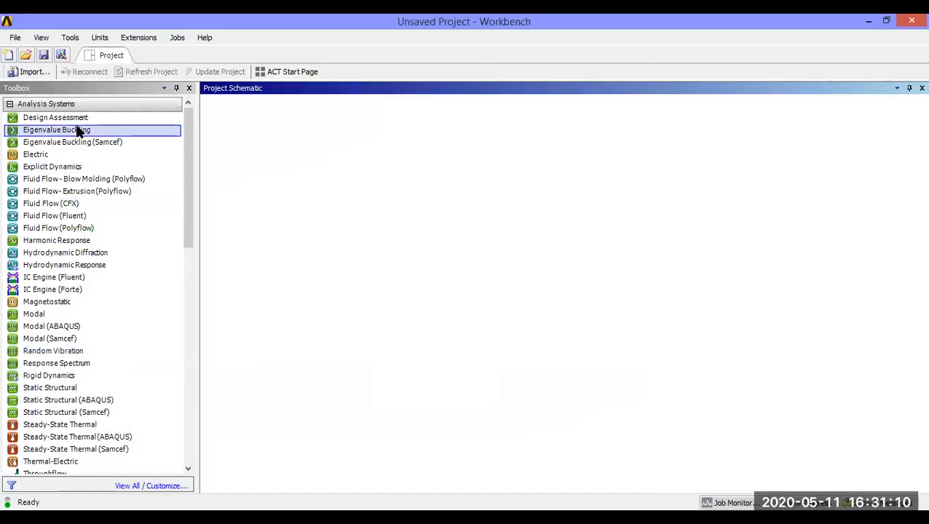
double_click(81, 429)
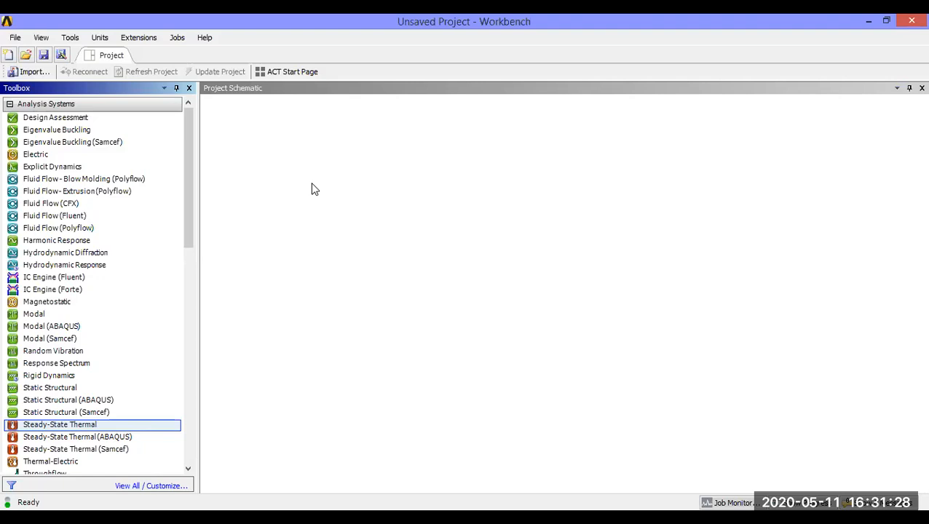
drag(87, 426, 302, 169)
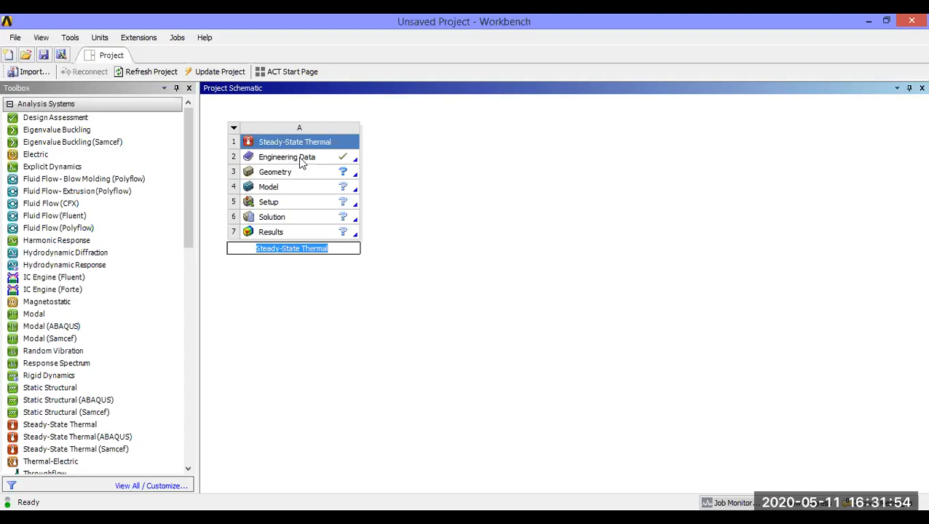
Open the thermal system's Engineering Data and add three new materials named 1, 2 and 3
double_click(302, 159)
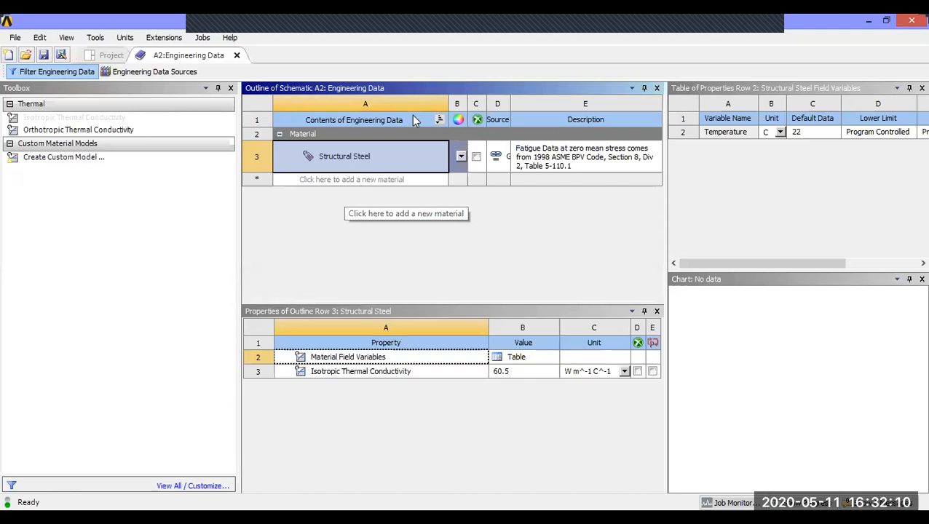
click(364, 180)
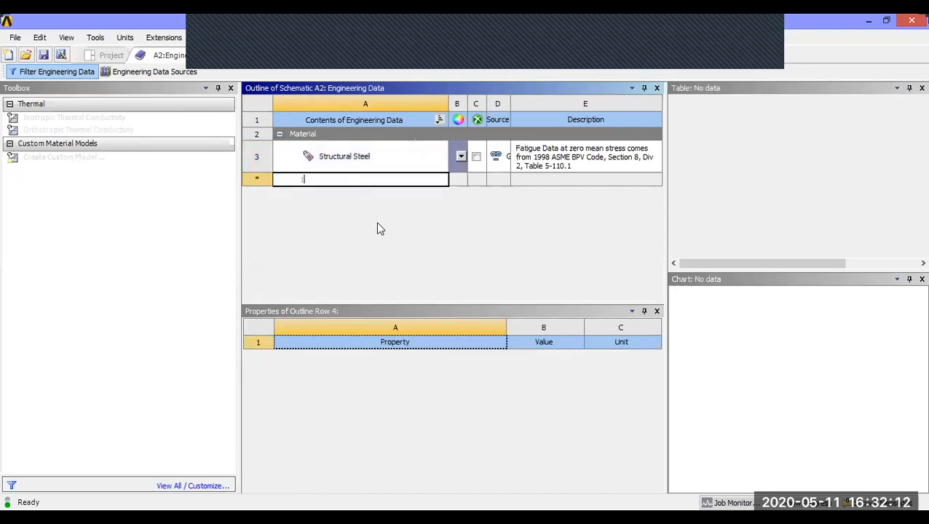
text(1)
key(Return)
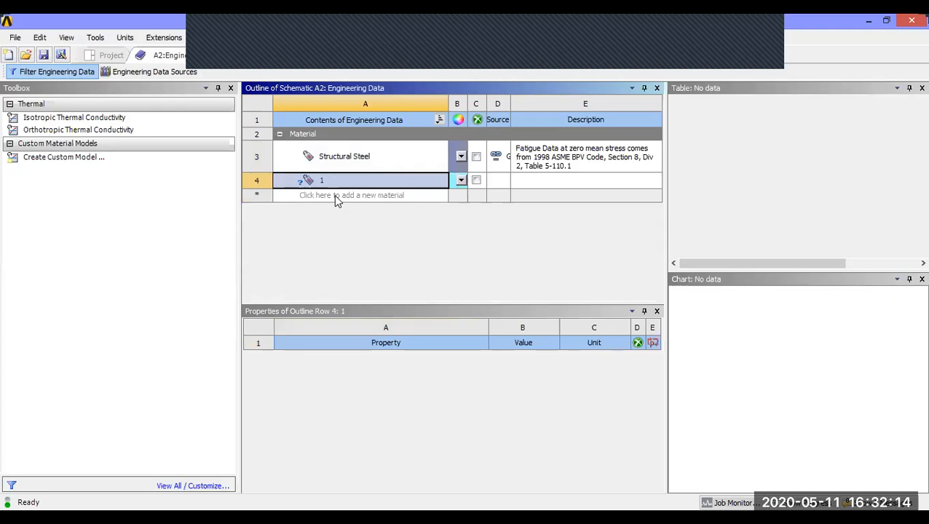
click(335, 195)
text(2)
key(Return)
click(354, 211)
click(370, 262)
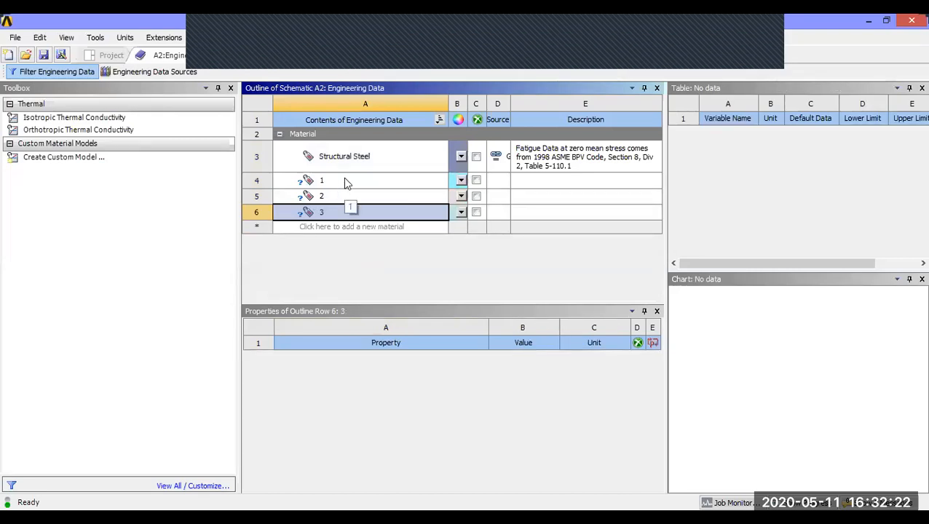
Give material 1 an Isotropic Thermal Conductivity of 8.5 W m^-1 C^-1
click(345, 180)
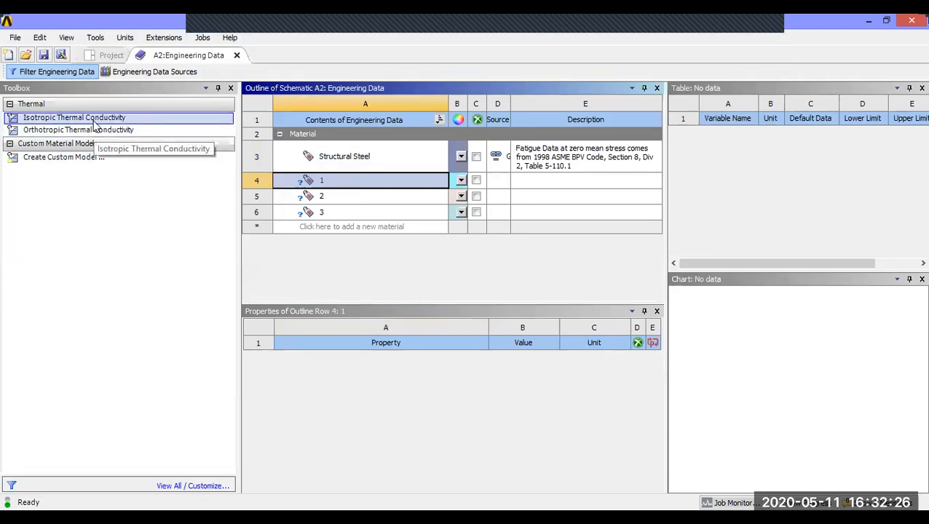
drag(94, 126, 372, 362)
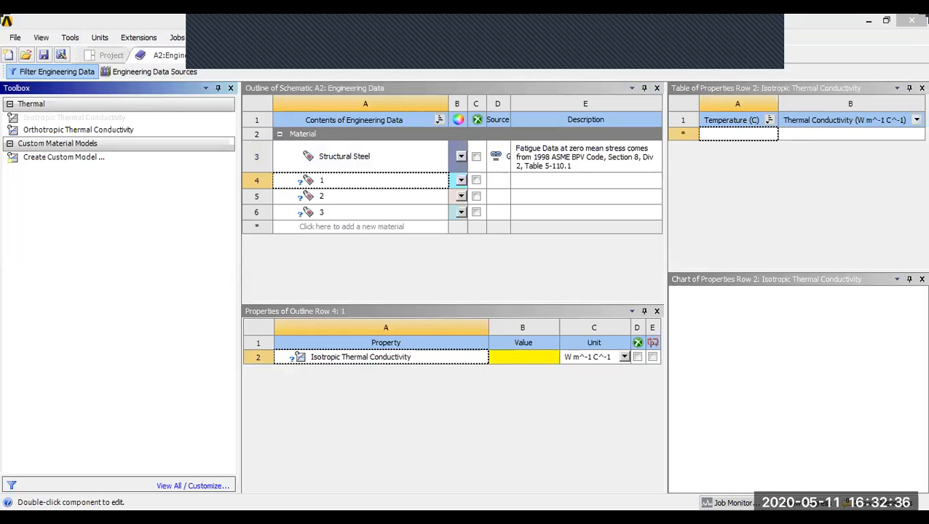
click(521, 357)
text(8.5)
click(551, 400)
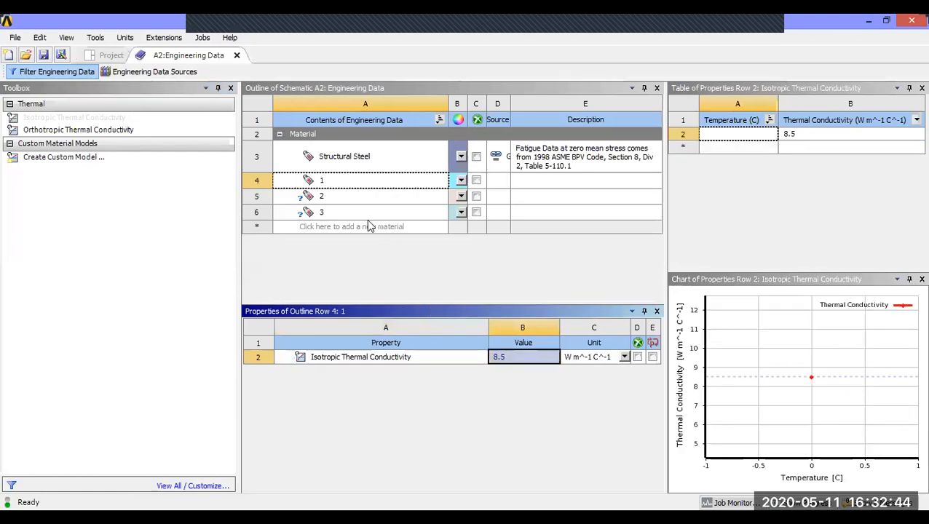
click(423, 123)
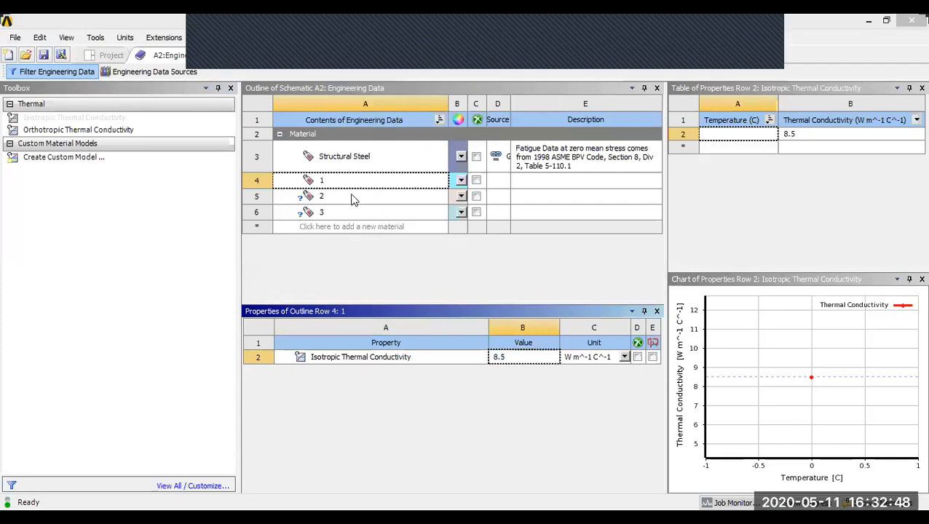
Give material 2 an Isotropic Thermal Conductivity of 0.25 W m^-1 C^-1
click(352, 198)
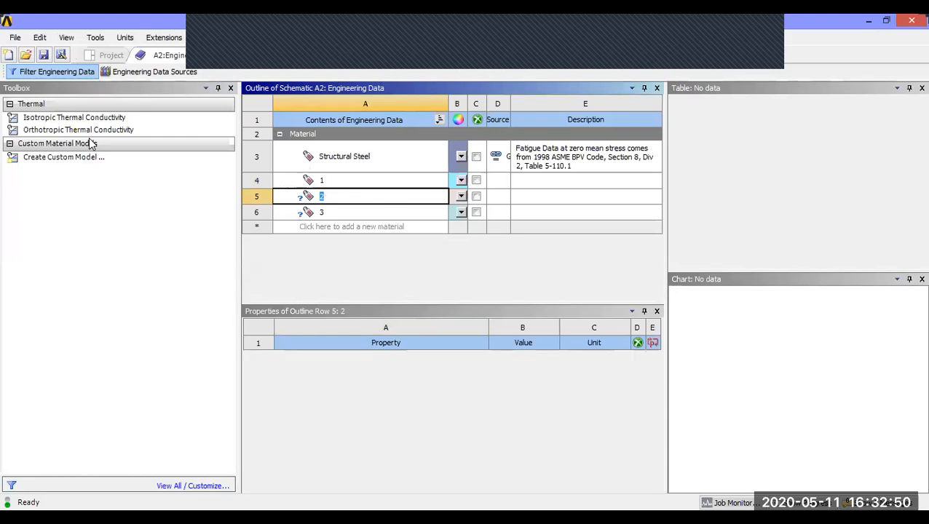
drag(73, 117, 507, 368)
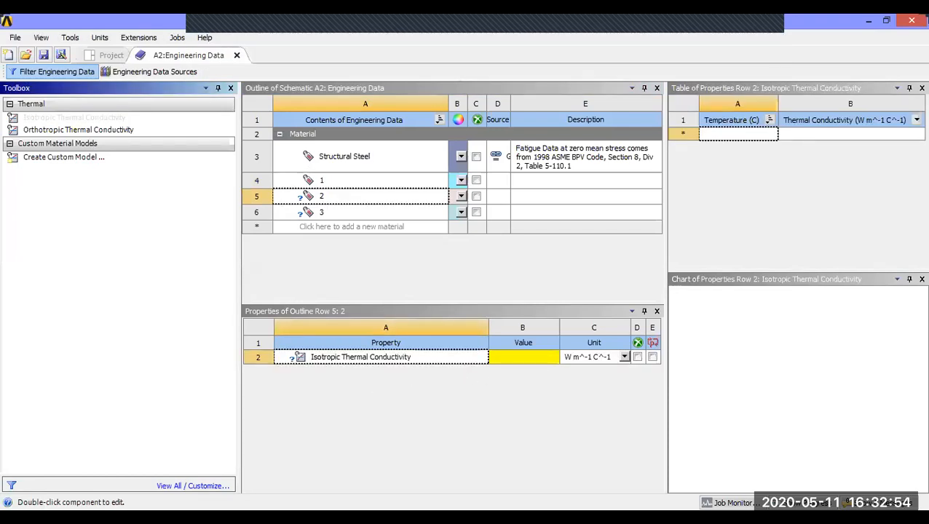
click(505, 356)
text(0.25)
key(Return)
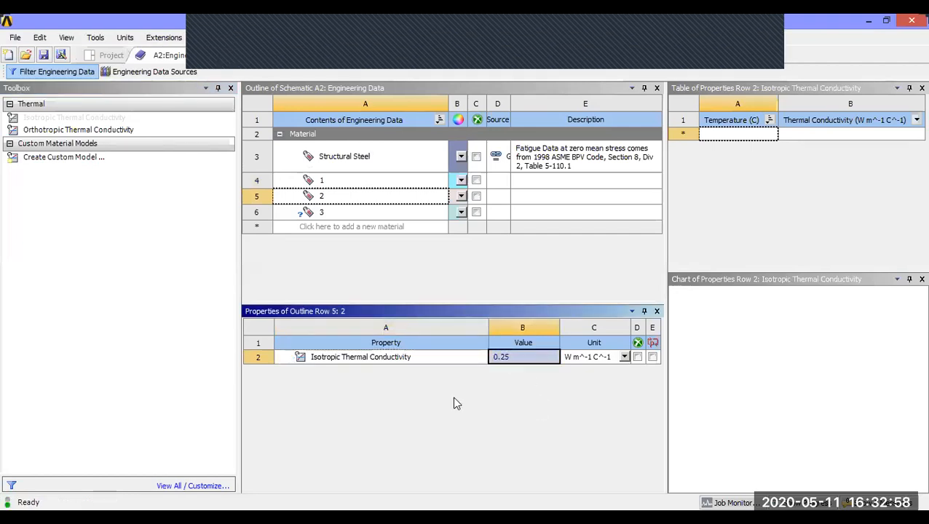
Give material 3 an Isotropic Thermal Conductivity of 0.08 W m^-1 C^-1
click(350, 213)
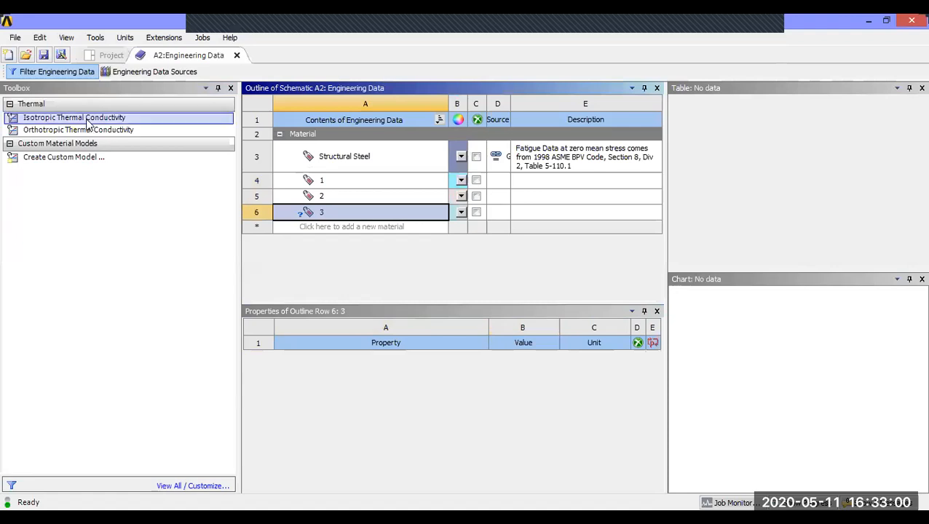
double_click(86, 118)
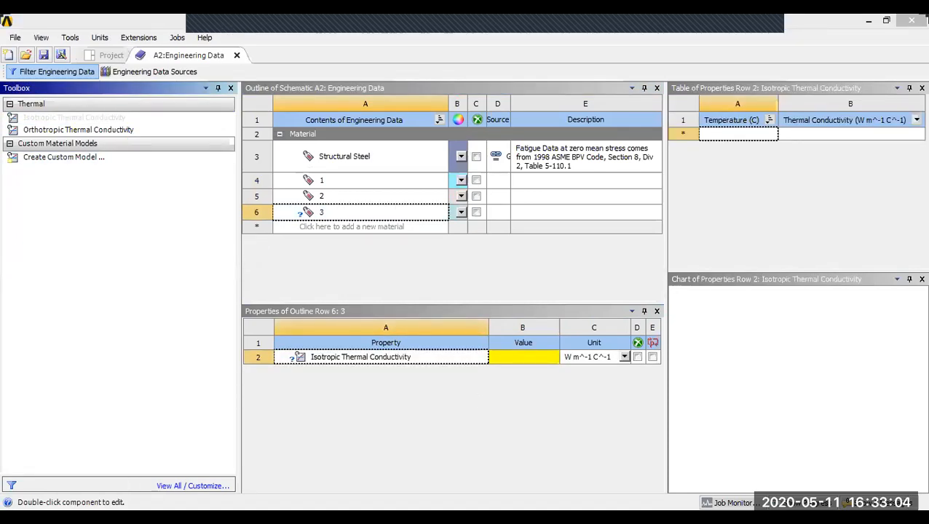
click(500, 351)
text(0.08)
key(Return)
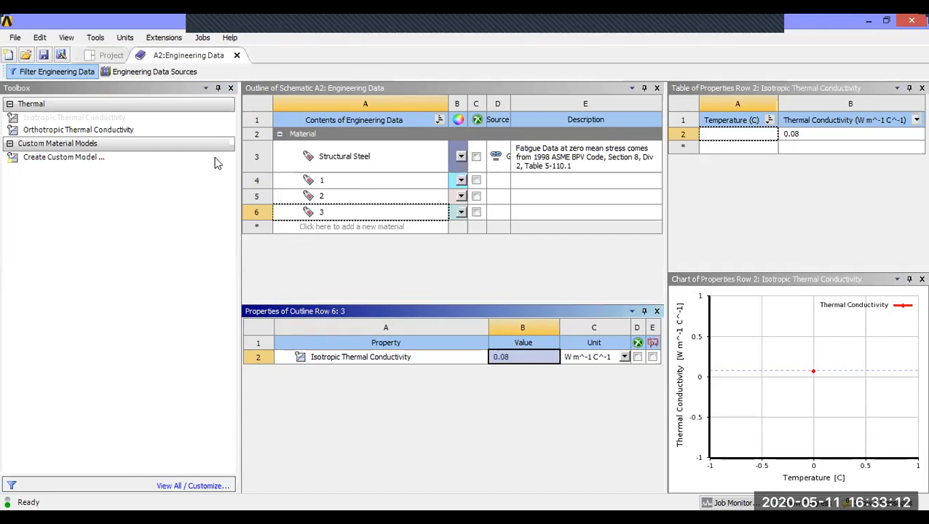
Return to the project schematic and create a new DesignModeler geometry for the Steady-State Thermal system
click(108, 55)
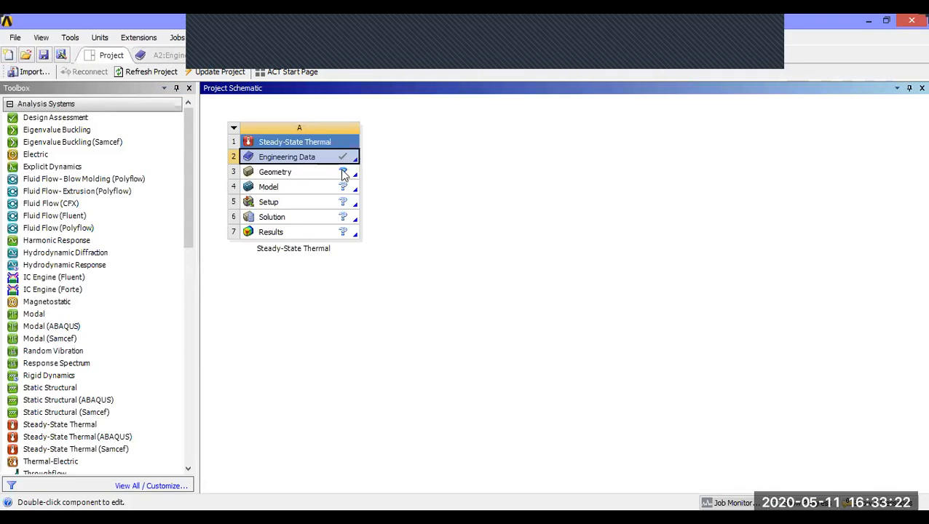
click(336, 175)
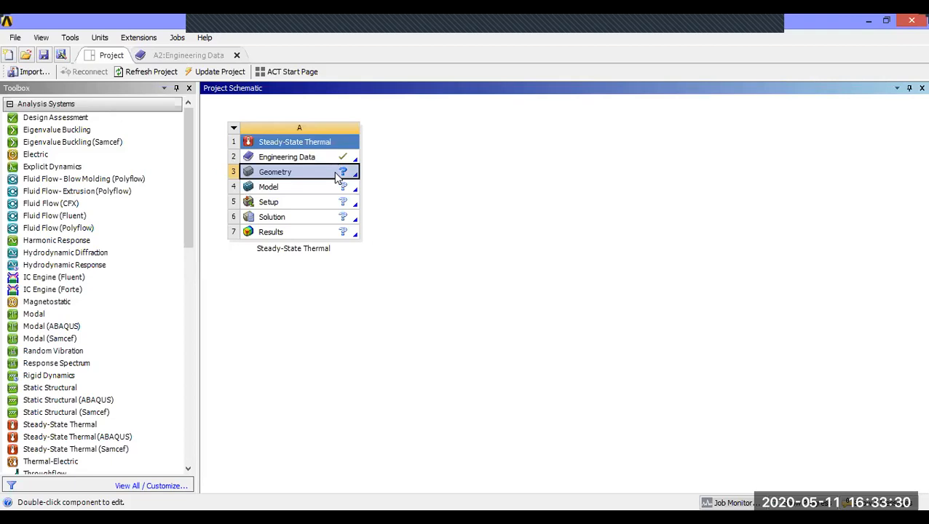
right_click(337, 178)
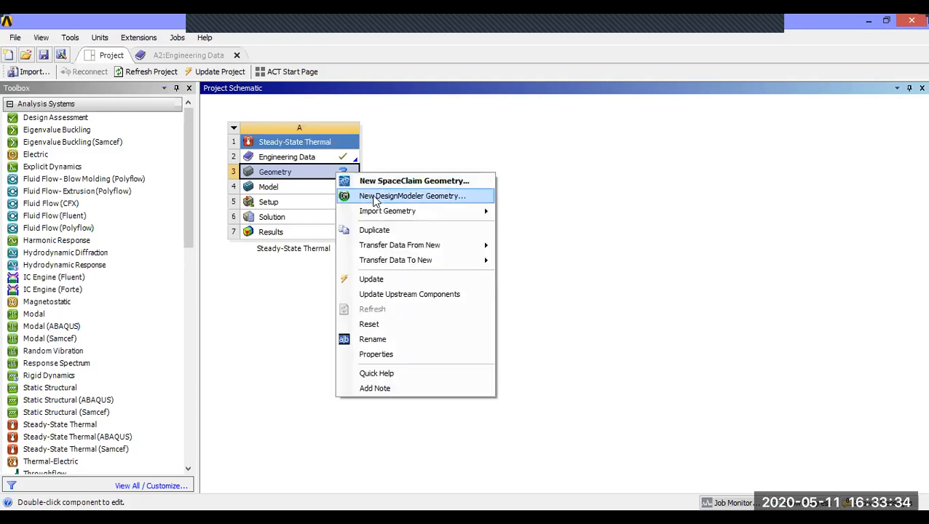
click(376, 196)
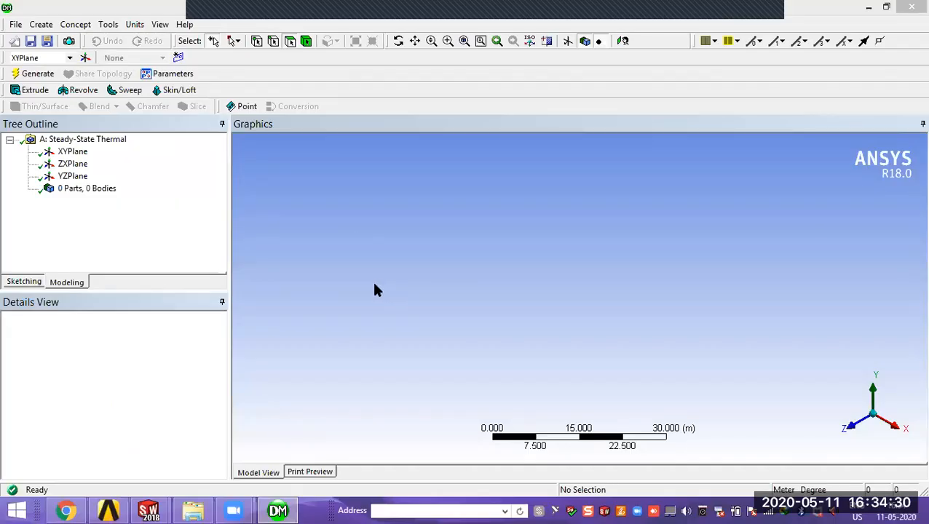
Import the external geometry file Assem1.x_t from New folder and generate the imported bodies
click(16, 26)
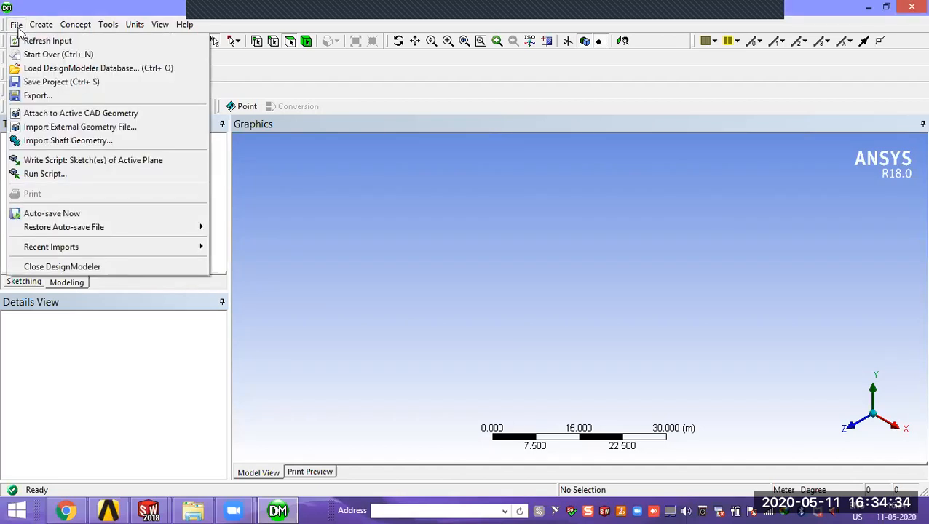
click(87, 128)
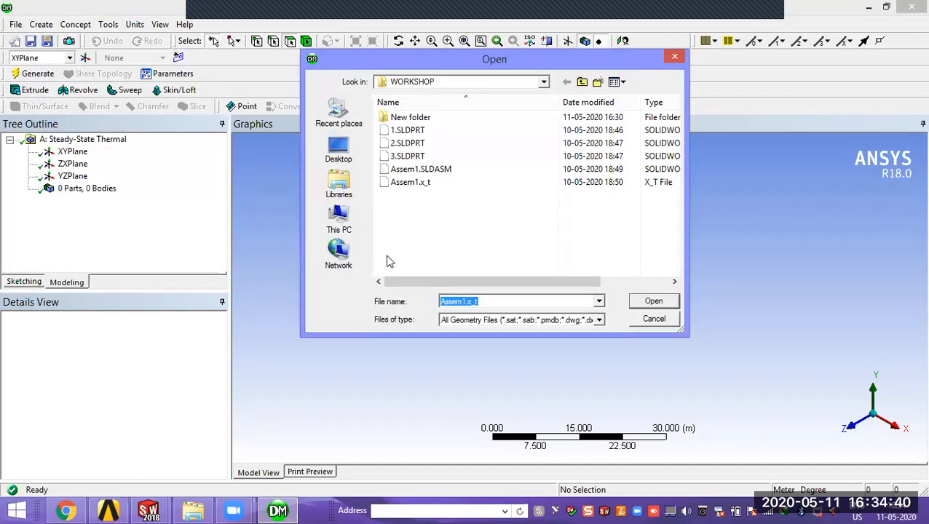
double_click(410, 117)
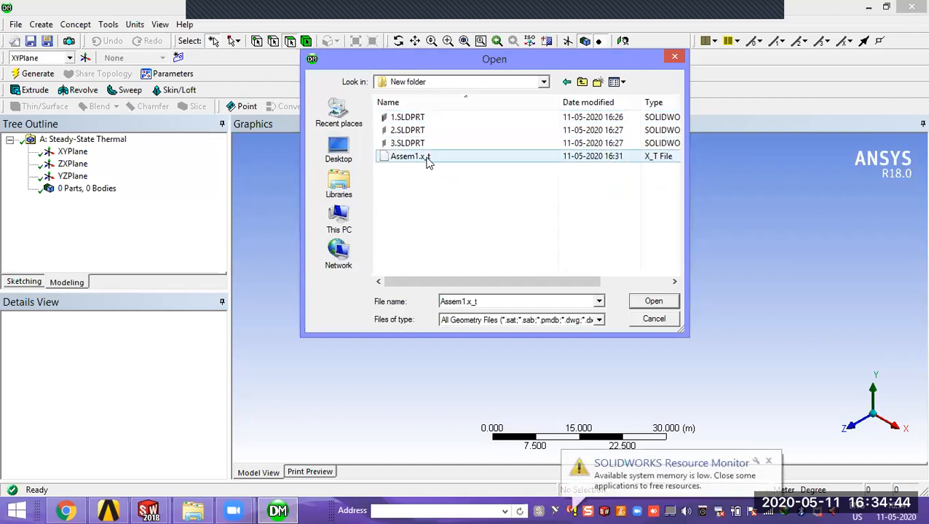
double_click(411, 157)
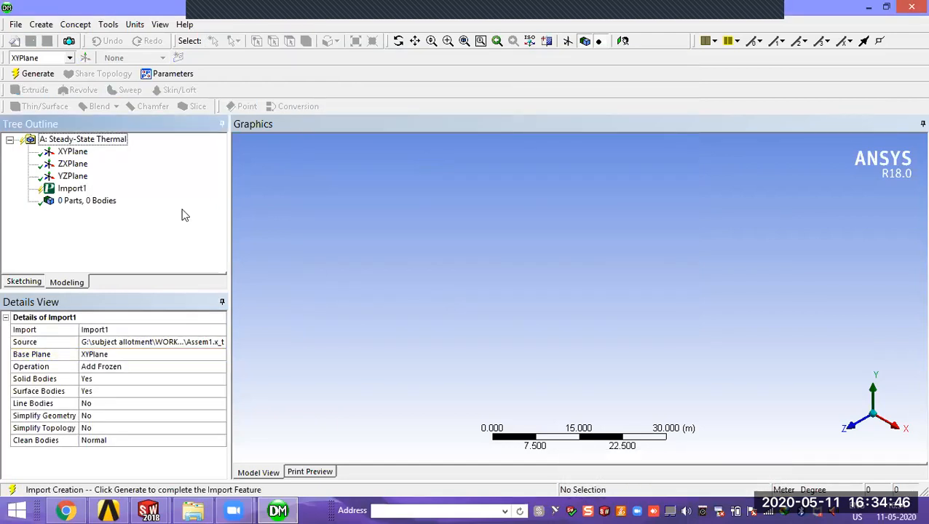
click(38, 74)
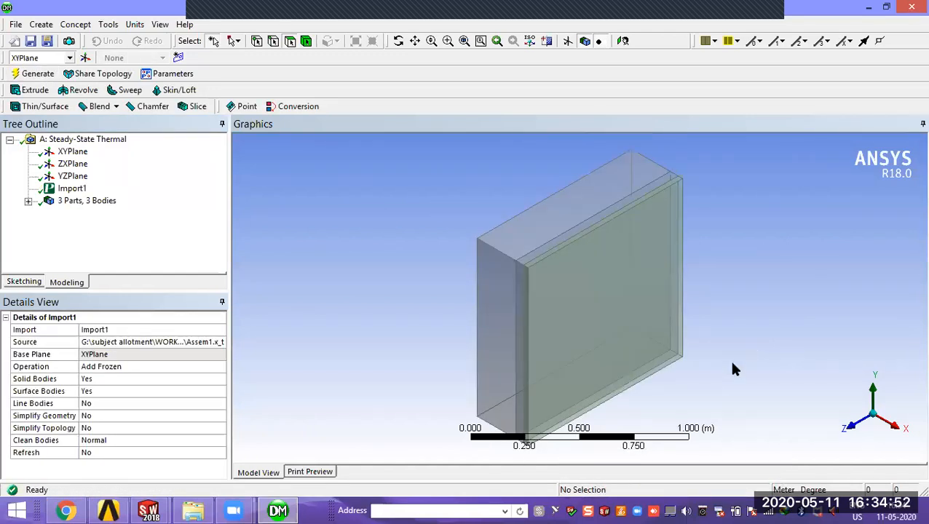
Return to the Workbench project schematic and open the Steady-State Thermal system's Model for editing in Mechanical
mouse_move(724, 372)
middle_down()
mouse_move(716, 359)
mouse_move(745, 355)
mouse_move(752, 293)
mouse_move(785, 394)
mouse_move(707, 386)
mouse_move(716, 348)
mouse_move(724, 358)
middle_up()
scroll(678, 334, up, 3)
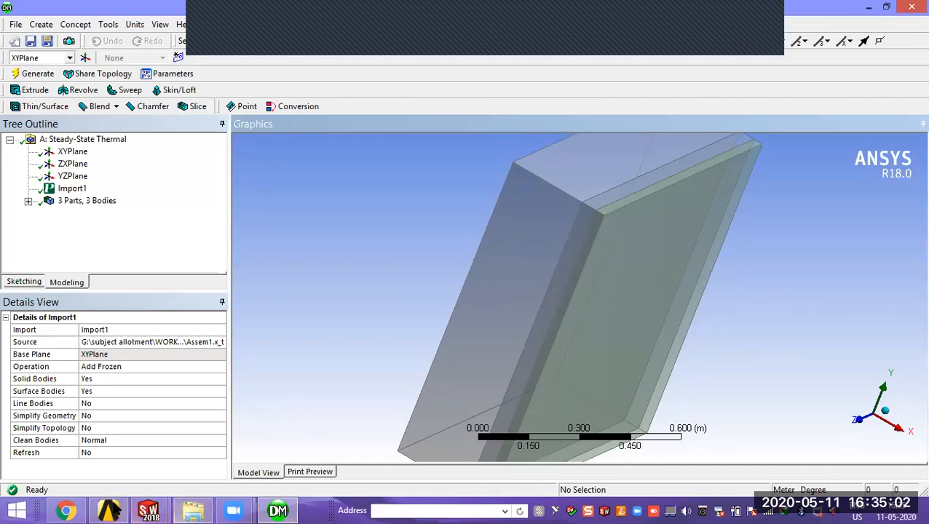
click(108, 509)
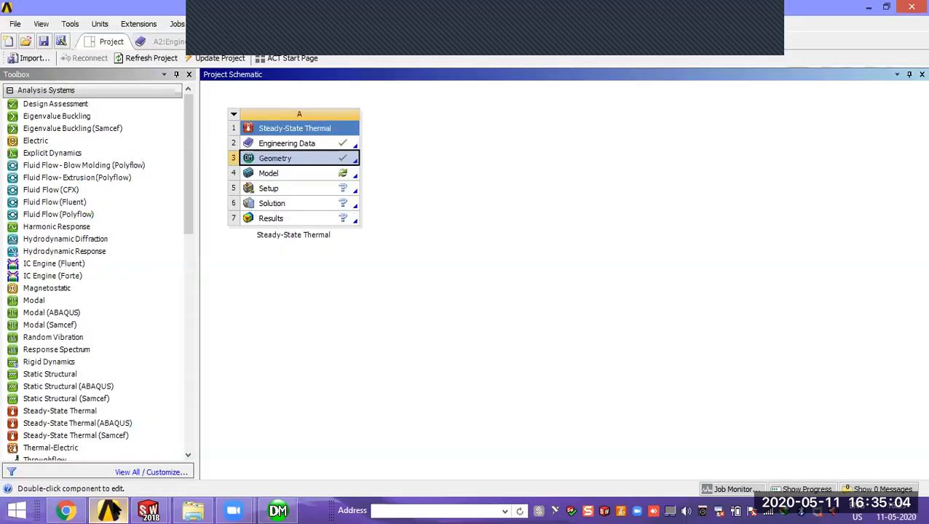
double_click(340, 178)
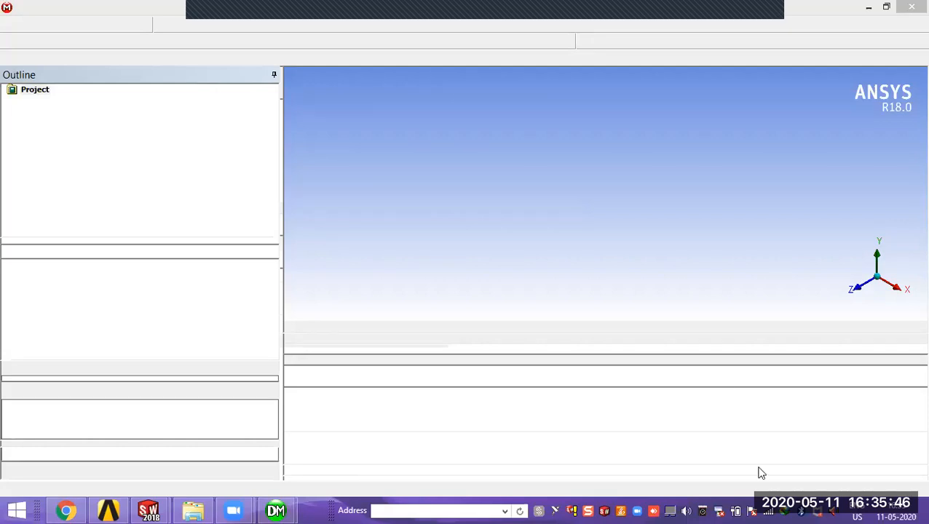
click(769, 512)
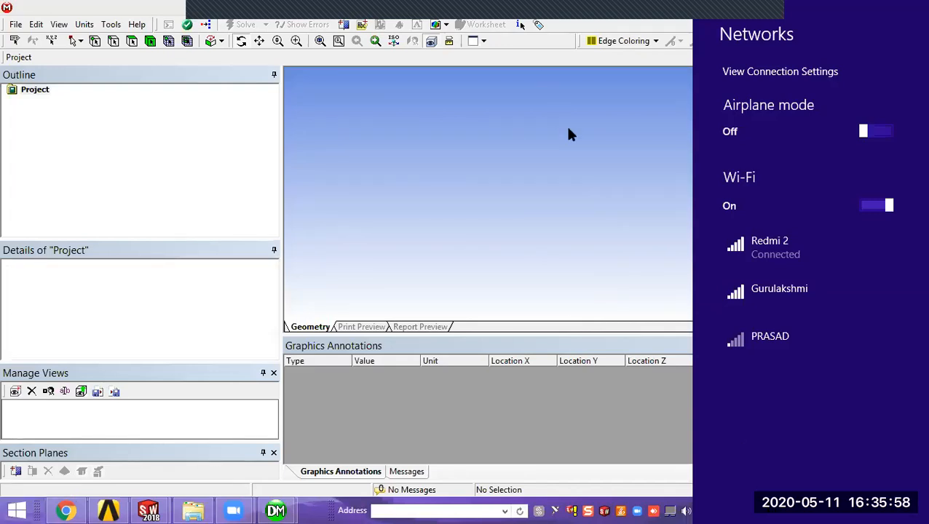
click(638, 22)
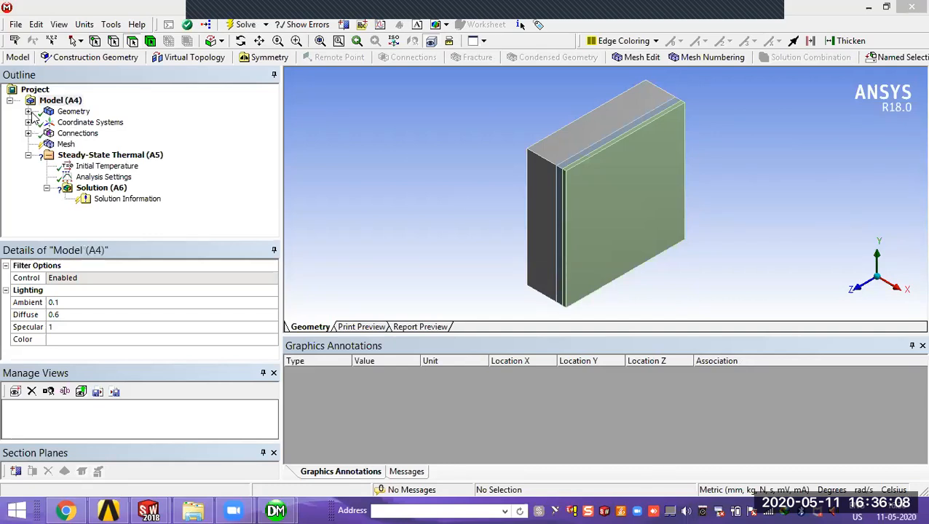
Assign the inner layer (body 1) and the middle layer (body 2) their matching custom conductivity materials
click(28, 111)
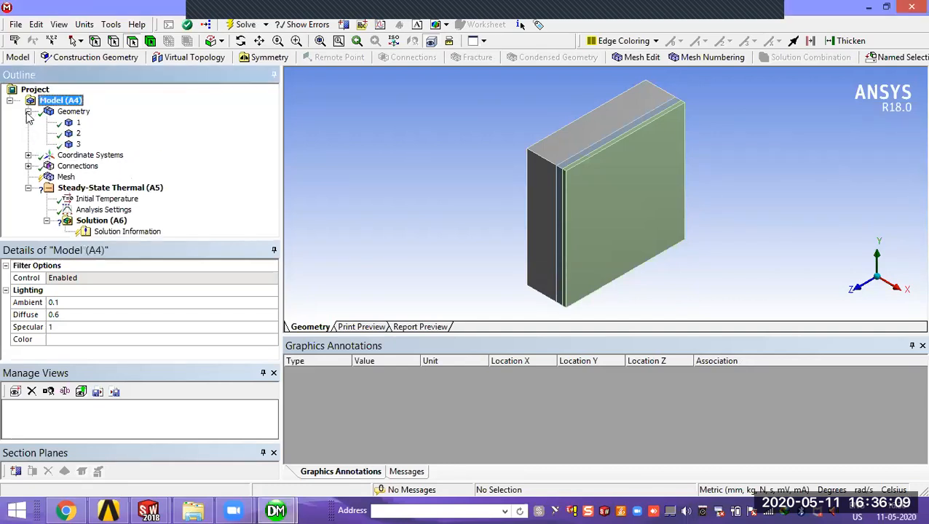
click(77, 123)
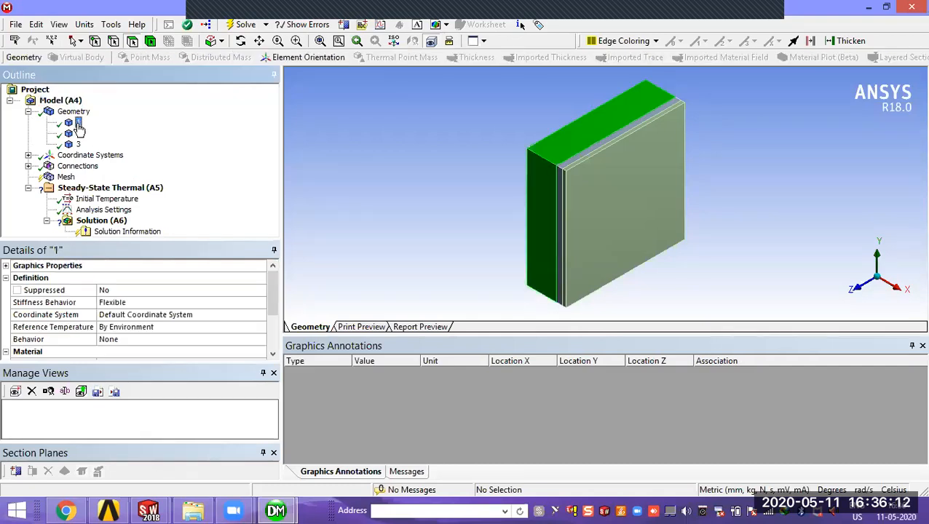
click(276, 344)
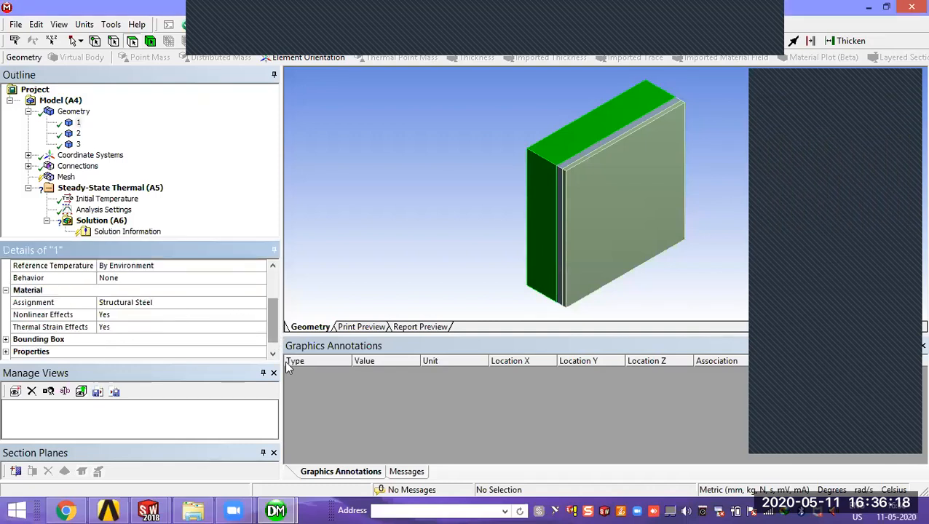
click(79, 134)
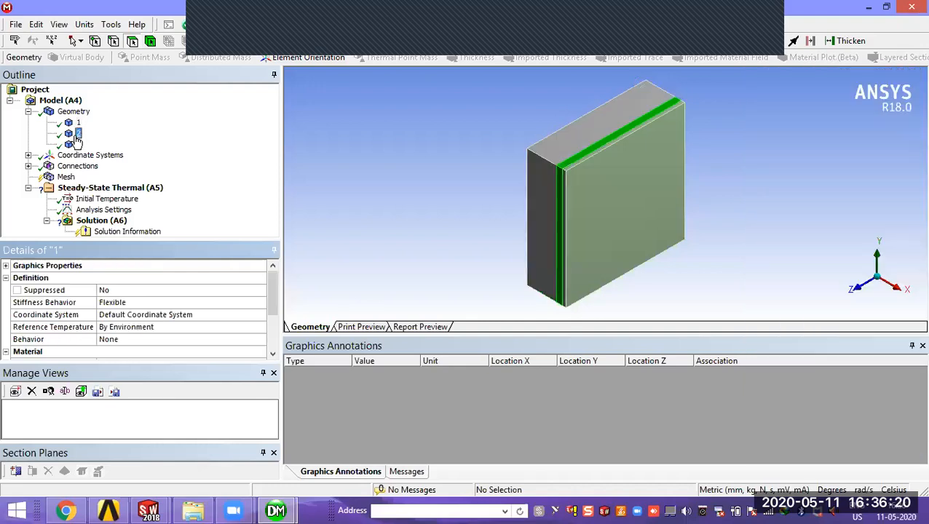
click(265, 314)
click(261, 315)
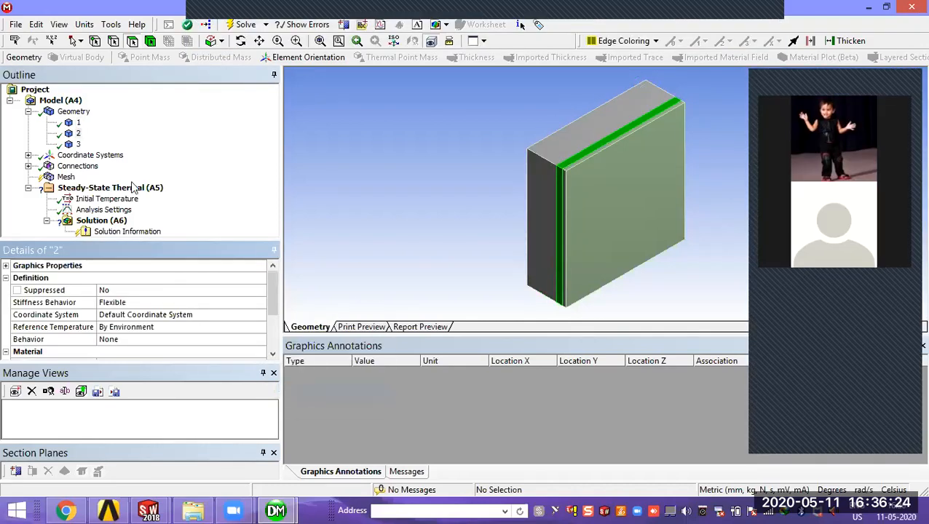
Assign the outer layer (body 3) its matching custom conductivity material
click(78, 144)
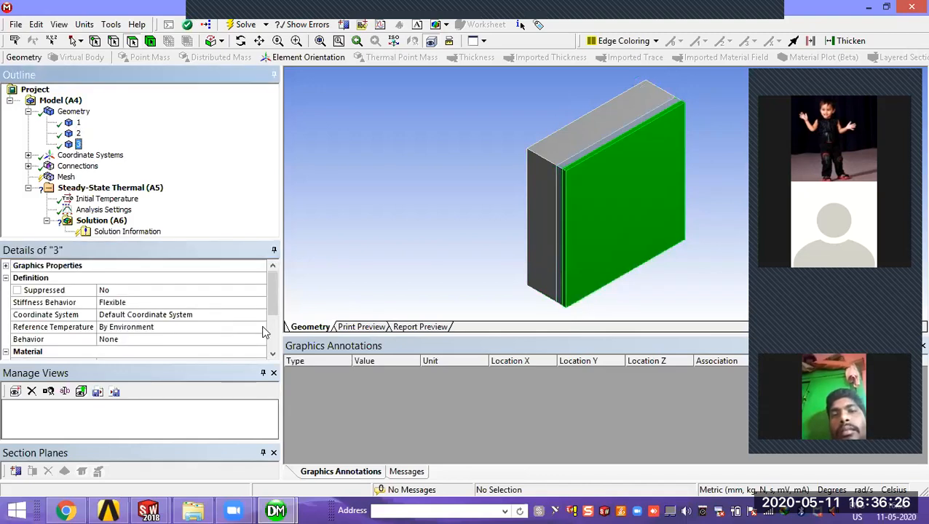
scroll(272, 327, down, 2)
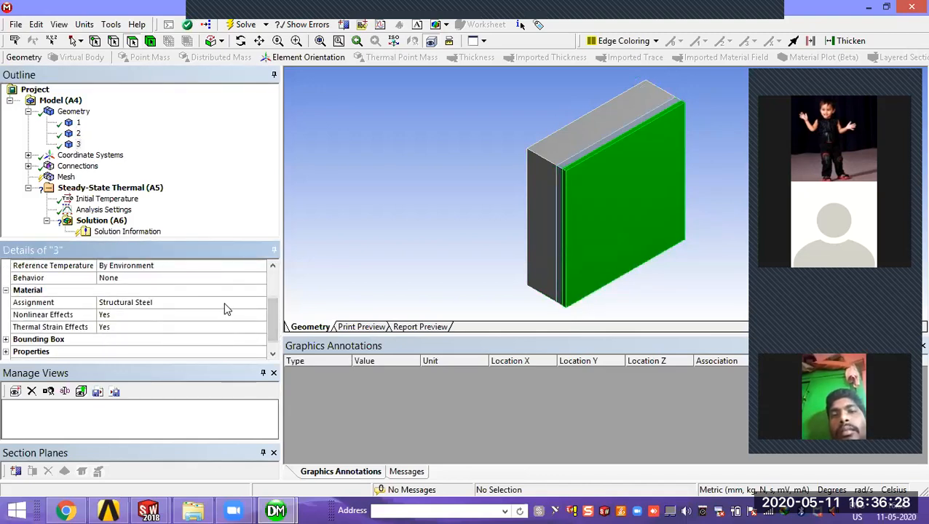
click(225, 304)
click(261, 302)
click(284, 394)
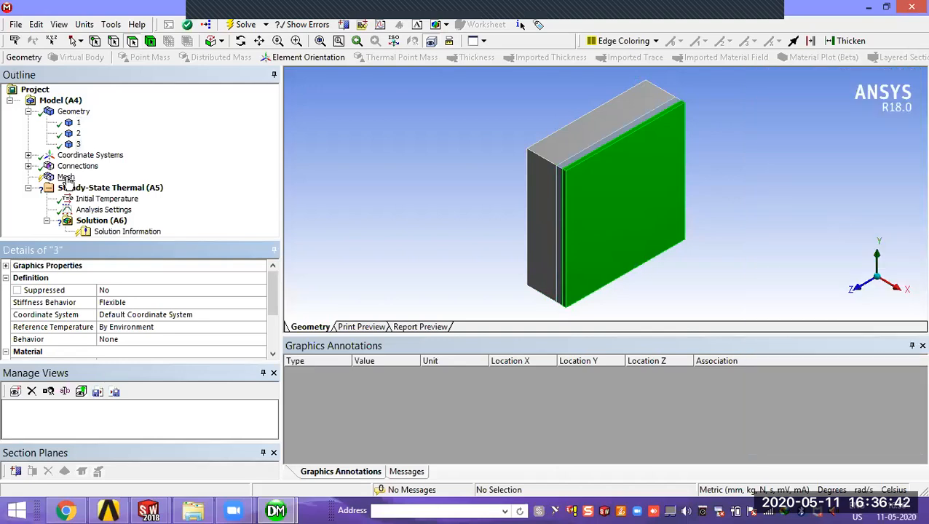
Generate the mesh for the three wall layers with the default mesh settings
click(66, 178)
right_click(67, 177)
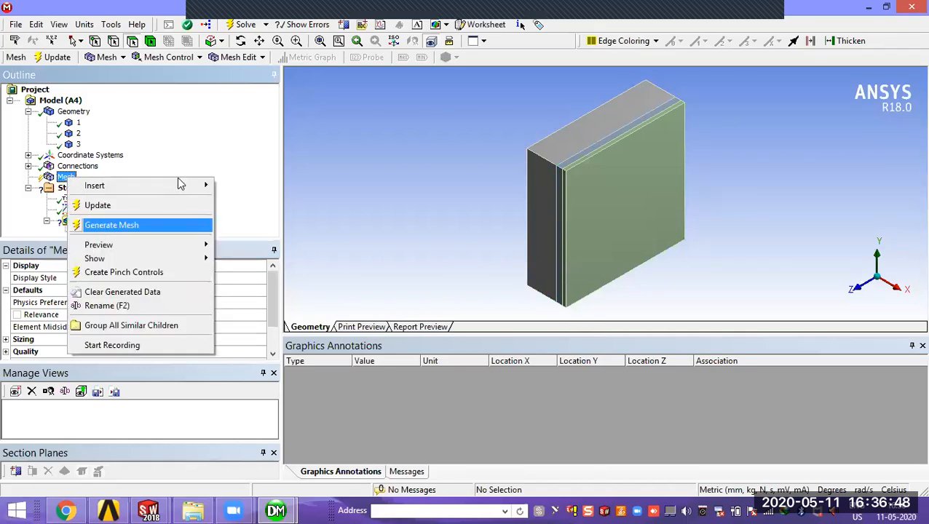
key(Return)
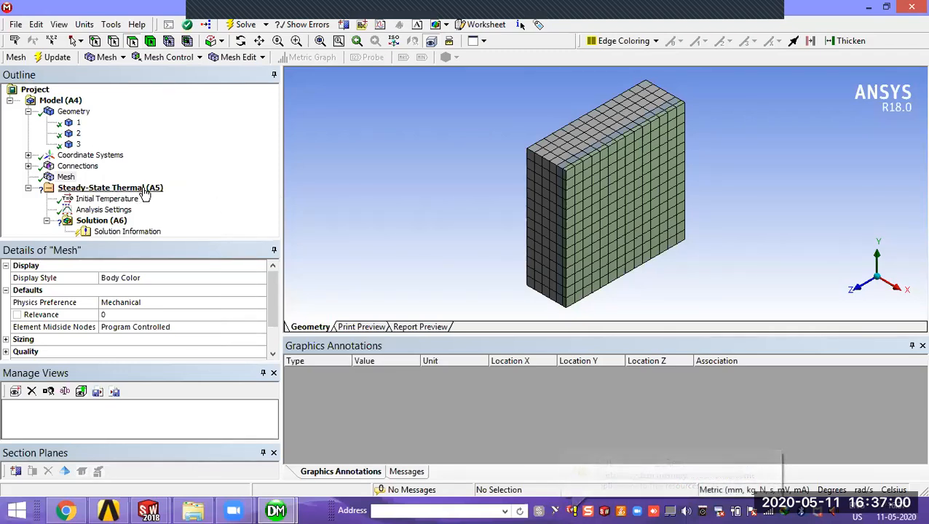
Insert a Temperature load on the exposed large face of the thick inner layer
right_click(144, 191)
mouse_move(166, 198)
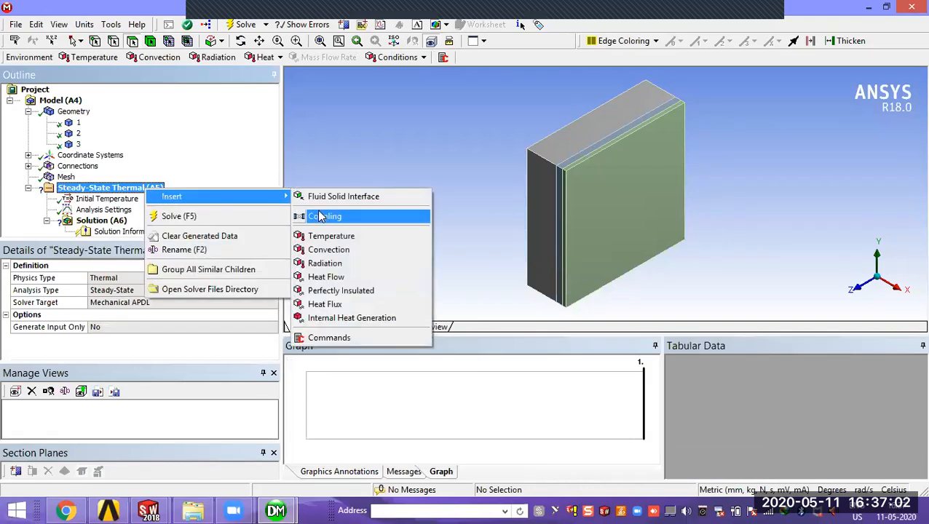
click(328, 236)
middle_drag(423, 214, 610, 217)
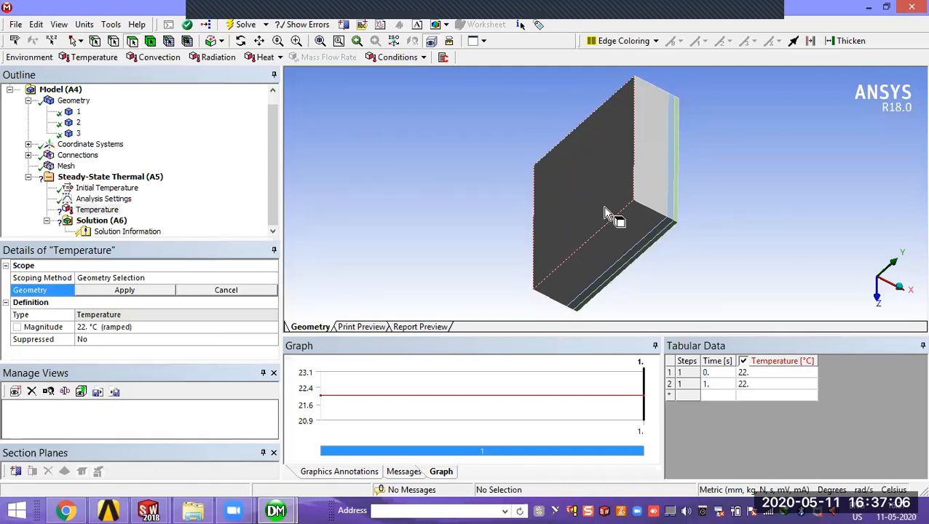
click(603, 212)
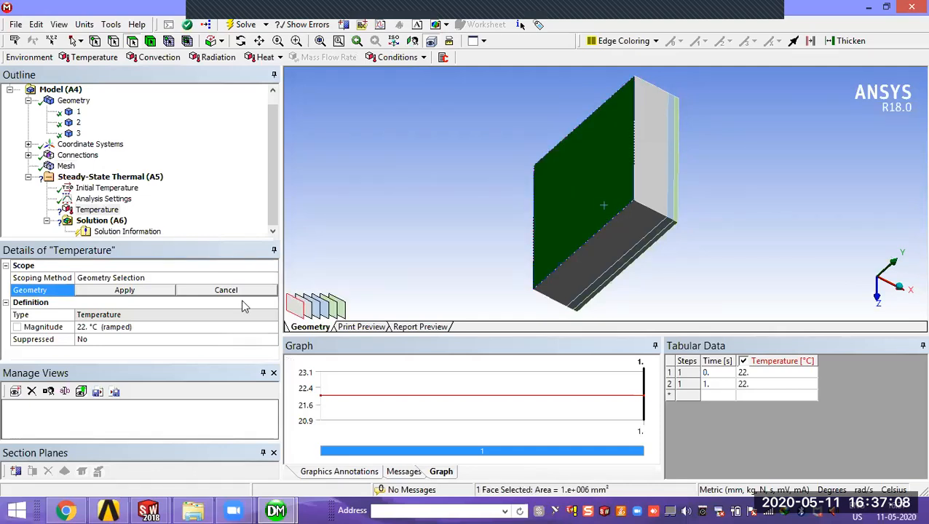
click(139, 291)
Change the temperature unit to Kelvin and set the inner face's Temperature magnitude to 873 K, as given in the furnace wall example
click(119, 327)
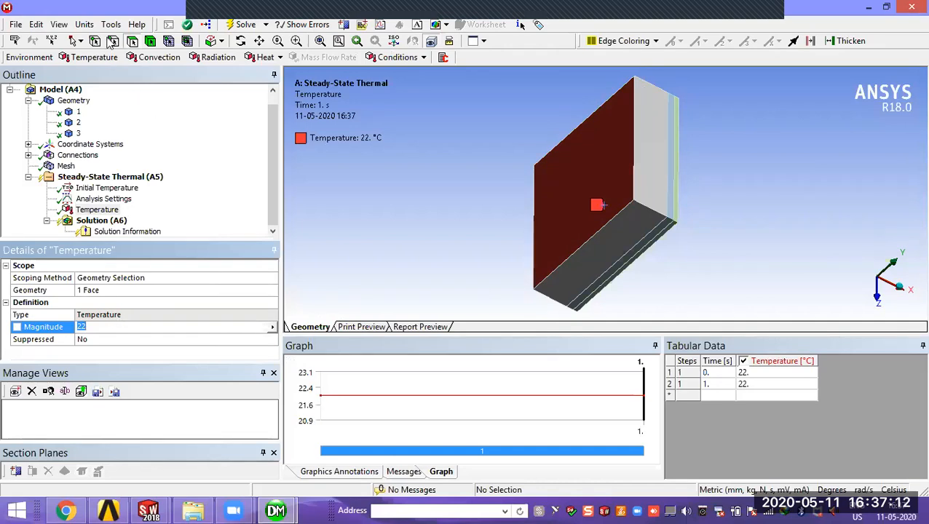
click(85, 26)
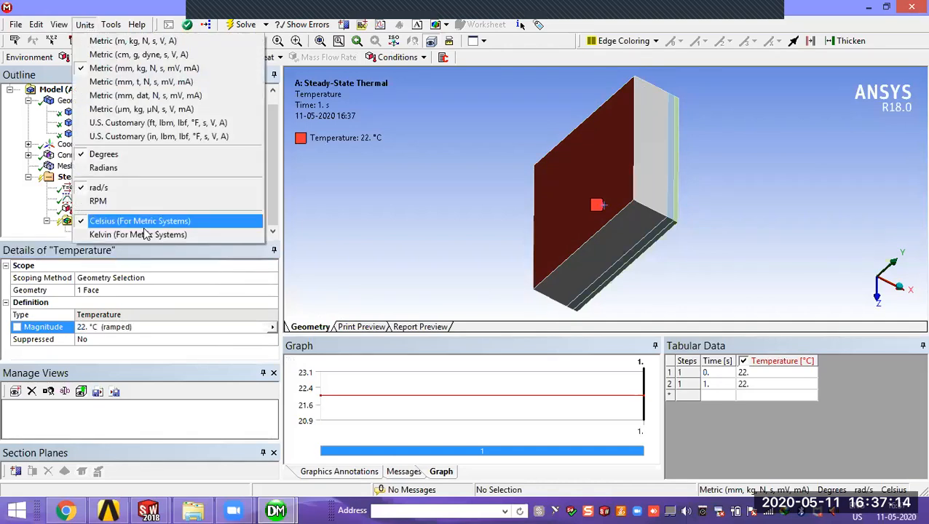
key(Return)
click(116, 327)
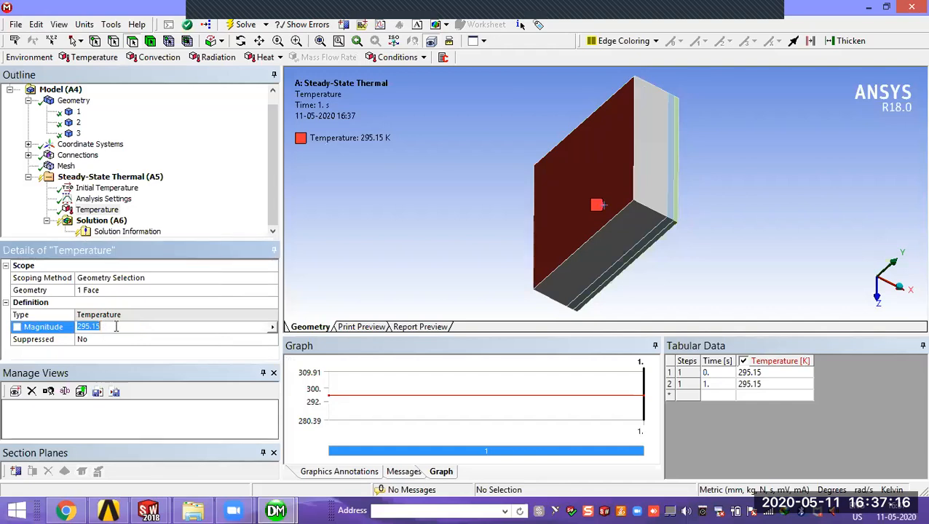
text(6)
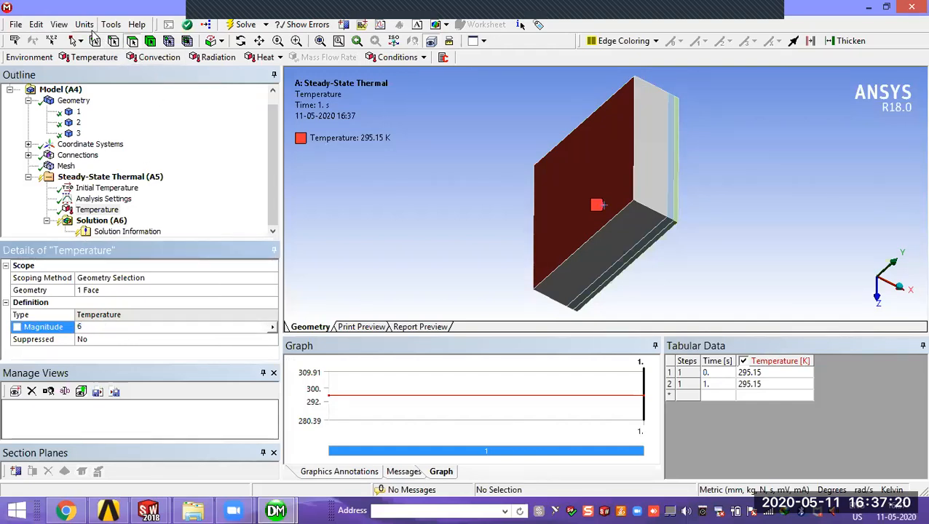
click(67, 510)
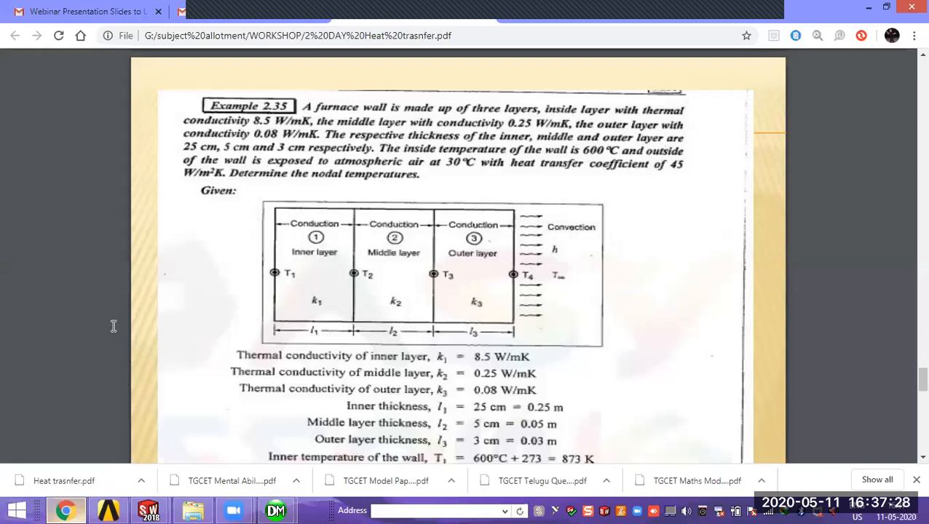
text(873)
click(203, 207)
Insert a Convection load on the exposed large face of the outer layer
middle_drag(438, 267, 415, 251)
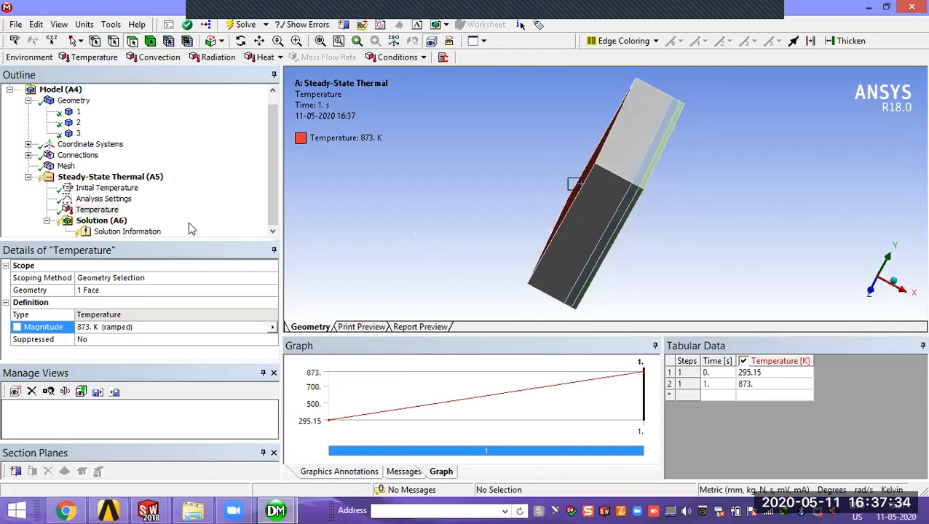
right_click(149, 182)
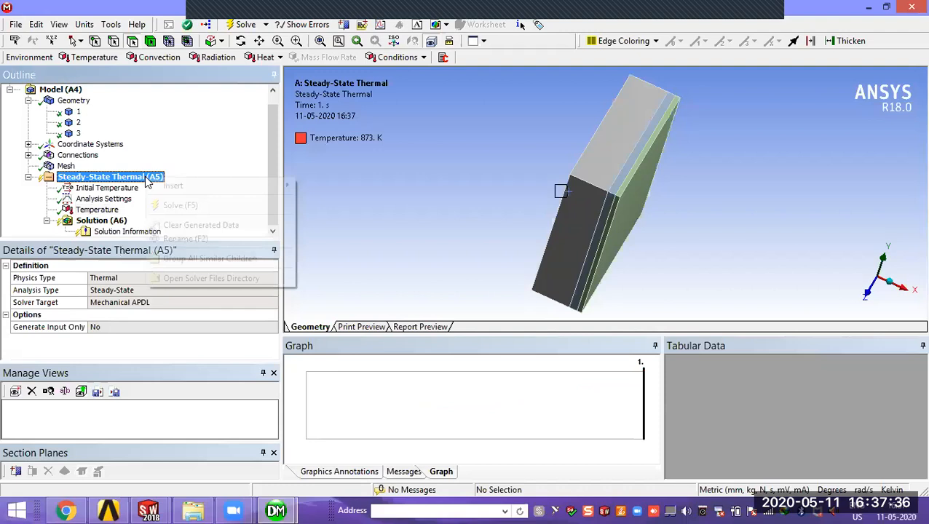
mouse_move(173, 187)
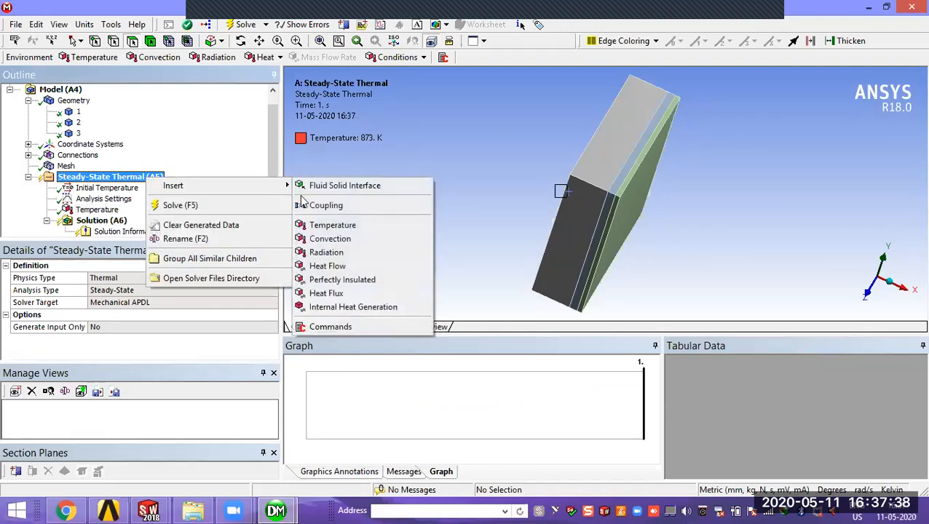
click(345, 241)
middle_drag(373, 255, 348, 245)
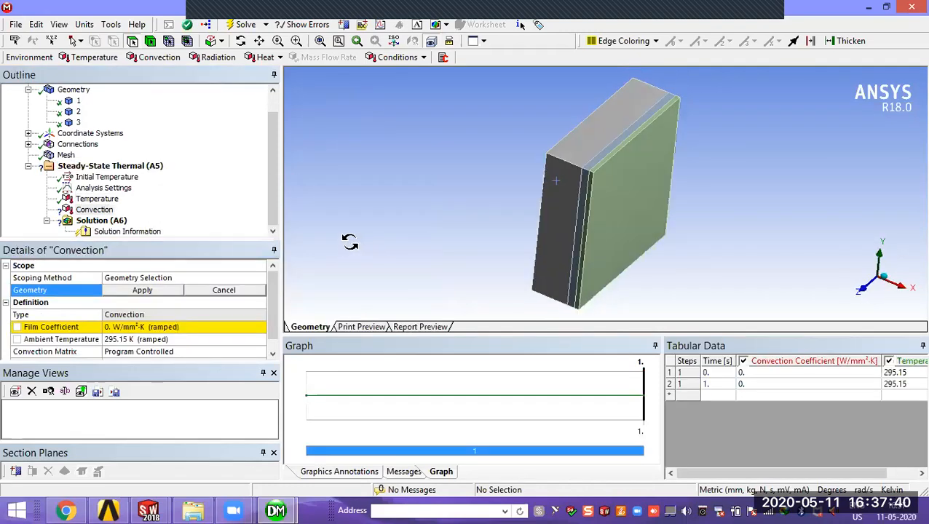
click(632, 204)
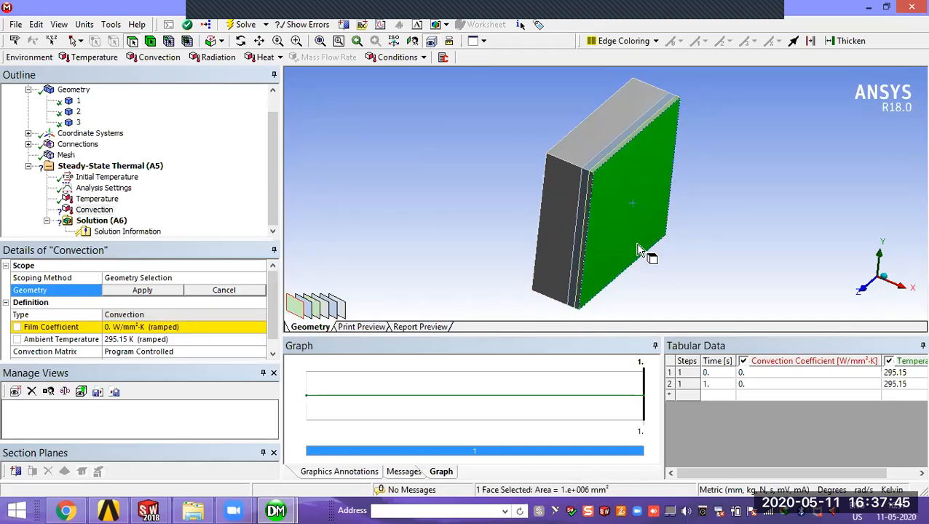
click(168, 290)
Set the convection's film coefficient to 45 W/mm²·K
click(155, 327)
text(45)
click(254, 202)
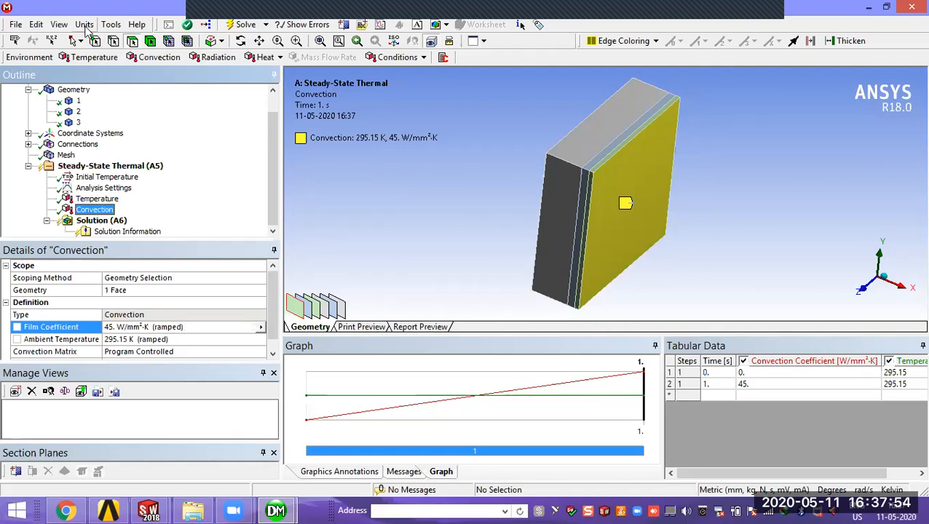
Switch the unit system to Metric (m, kg, N, s, V, A) and set the convection's film coefficient to 45 W/m²·K
click(84, 25)
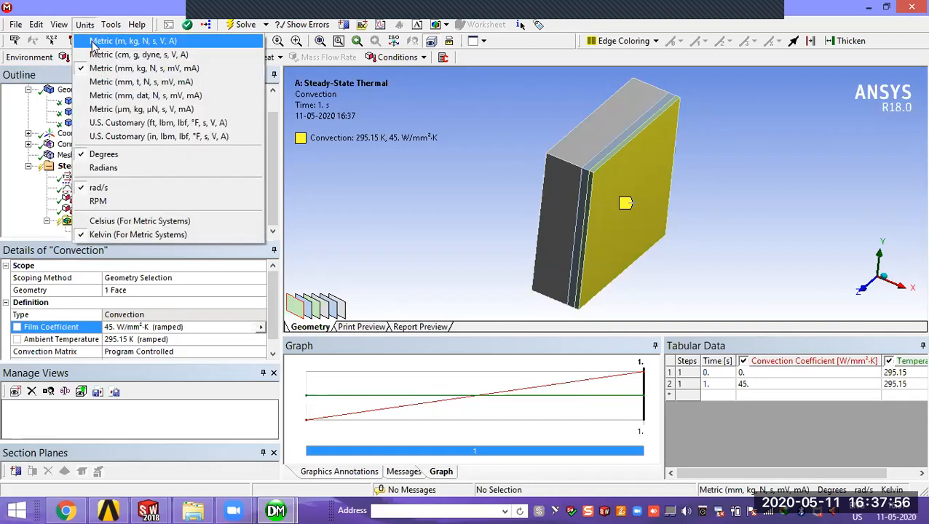
click(97, 42)
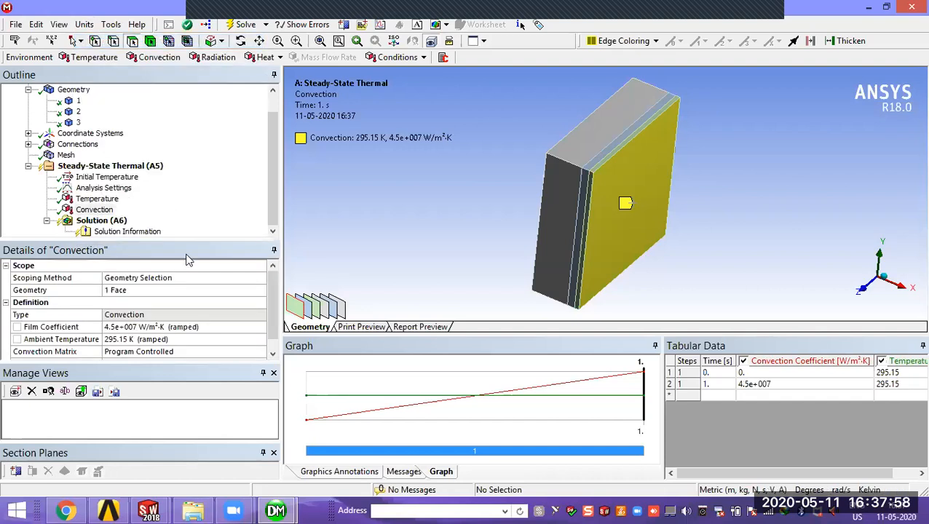
click(146, 328)
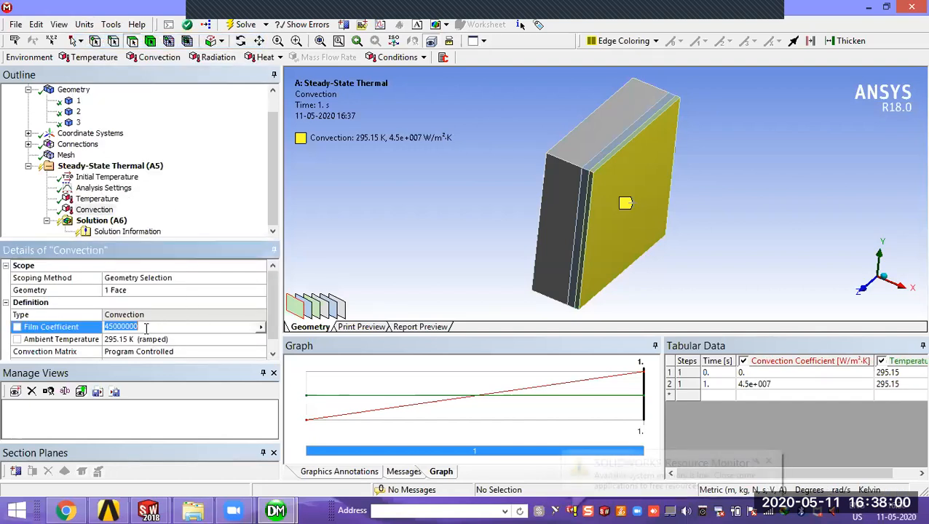
text(45)
key(Return)
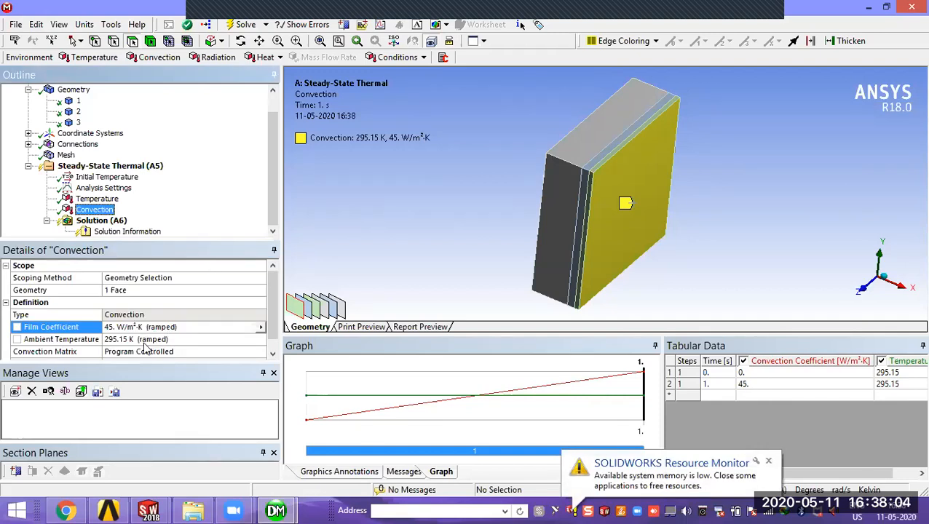
Set the convection's ambient temperature to 303 K
click(145, 340)
text(303)
key(Return)
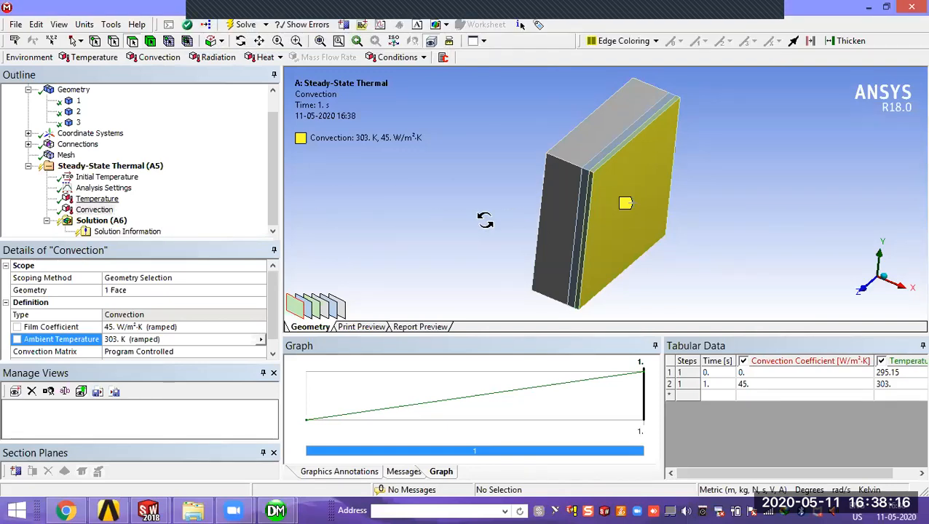
middle_drag(421, 243, 394, 234)
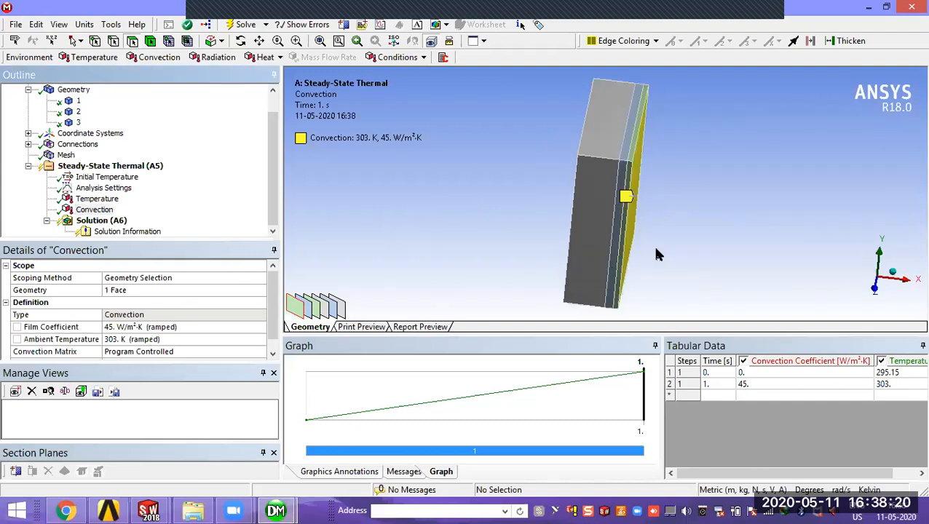
Add Temperature and Total Heat Flux results for all bodies to the solution
middle_drag(664, 254, 644, 259)
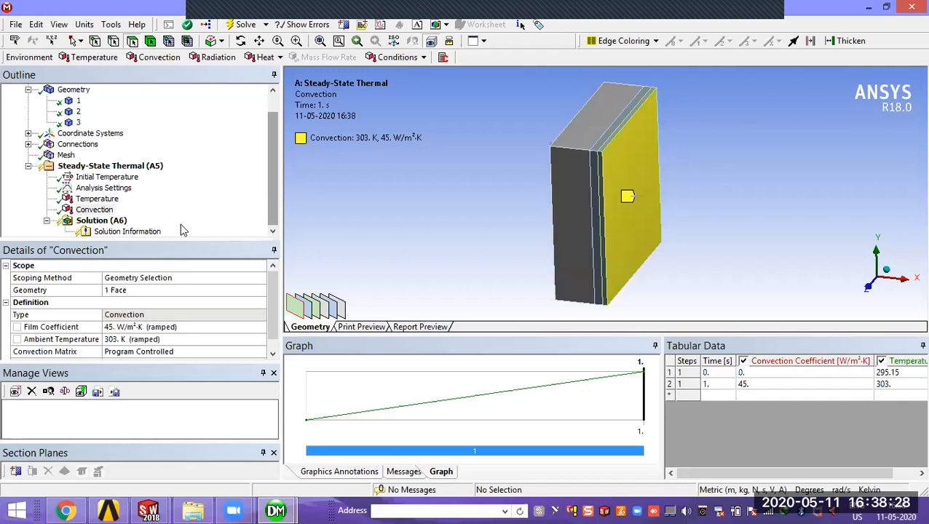
right_click(115, 223)
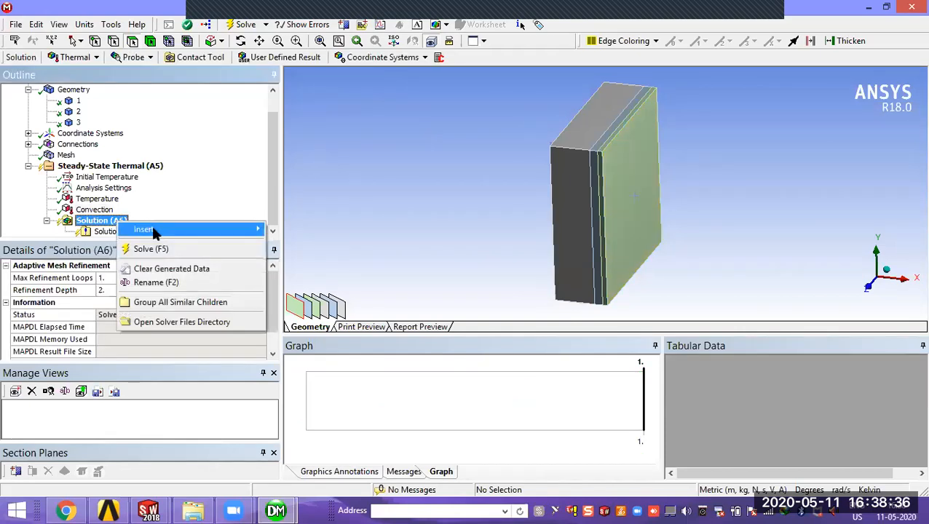
mouse_move(152, 230)
mouse_move(325, 231)
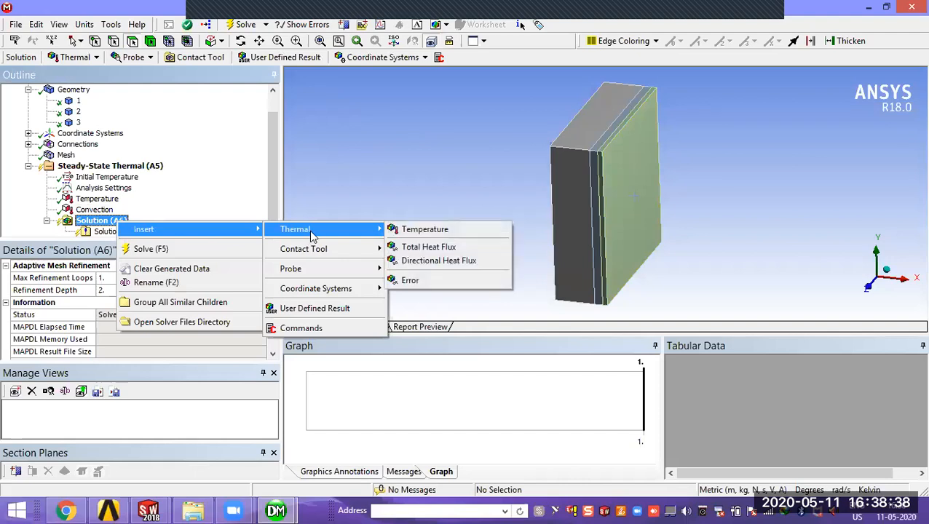
click(406, 232)
right_click(119, 212)
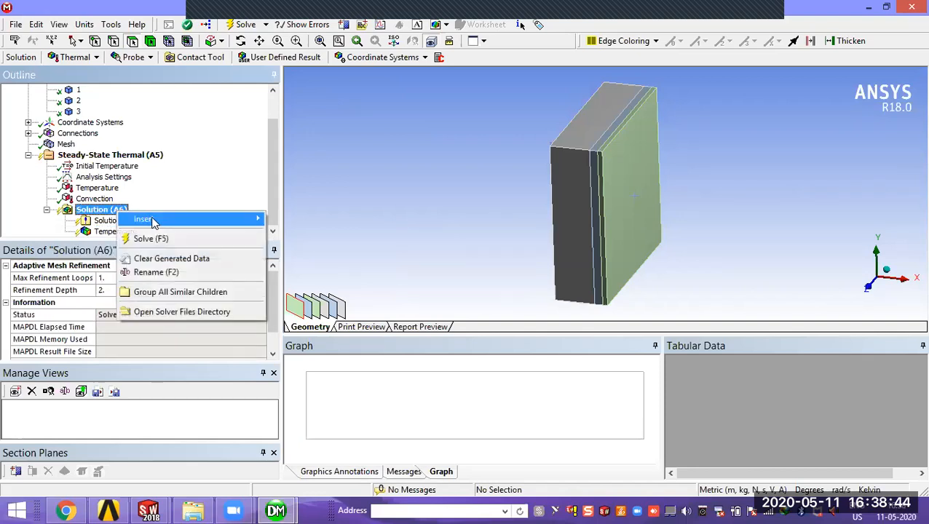
mouse_move(153, 223)
mouse_move(375, 227)
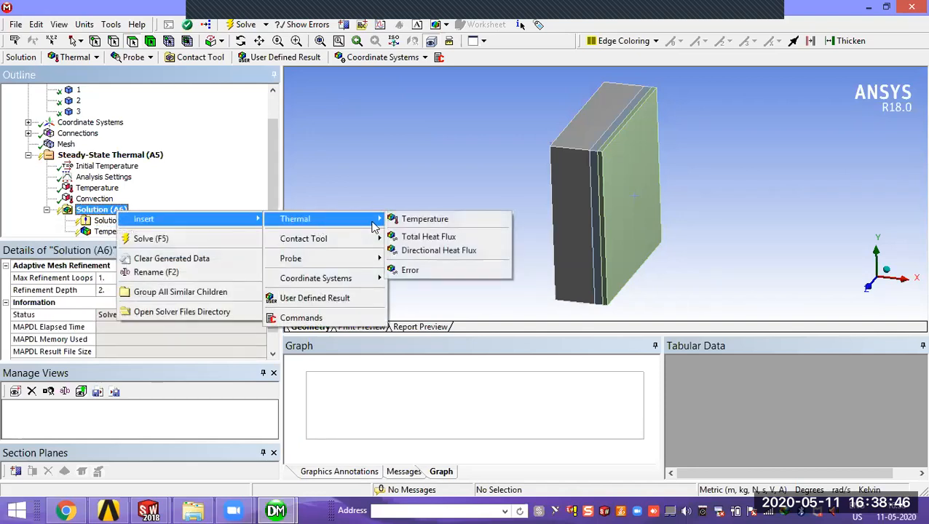
click(426, 237)
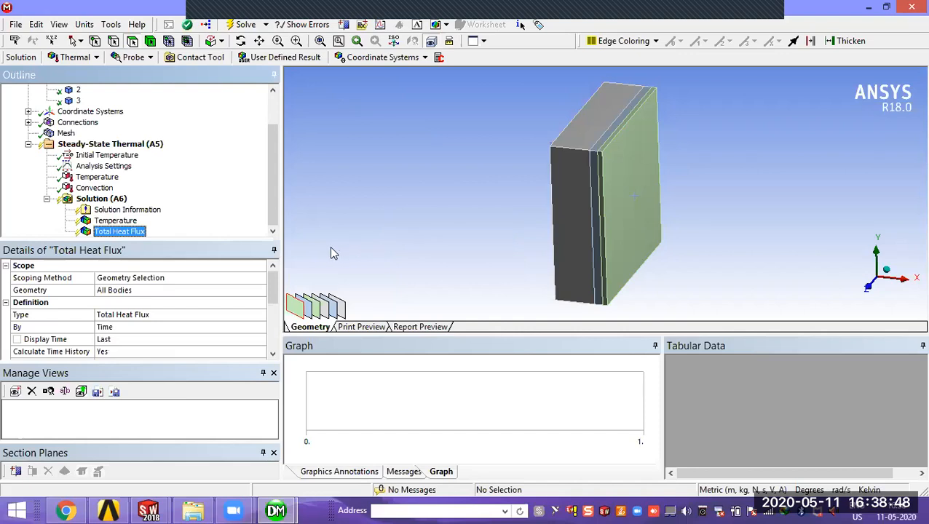
Solve the steady-state thermal analysis
click(116, 203)
right_click(116, 203)
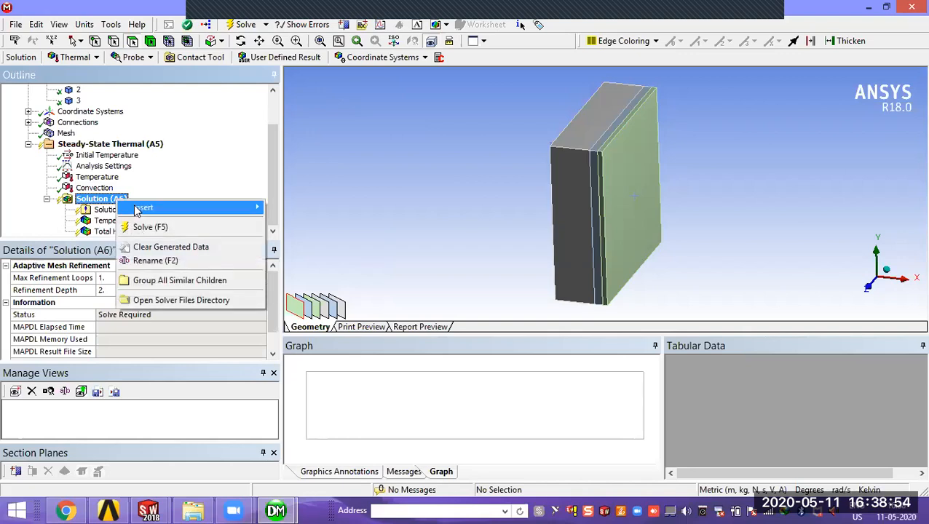
click(151, 227)
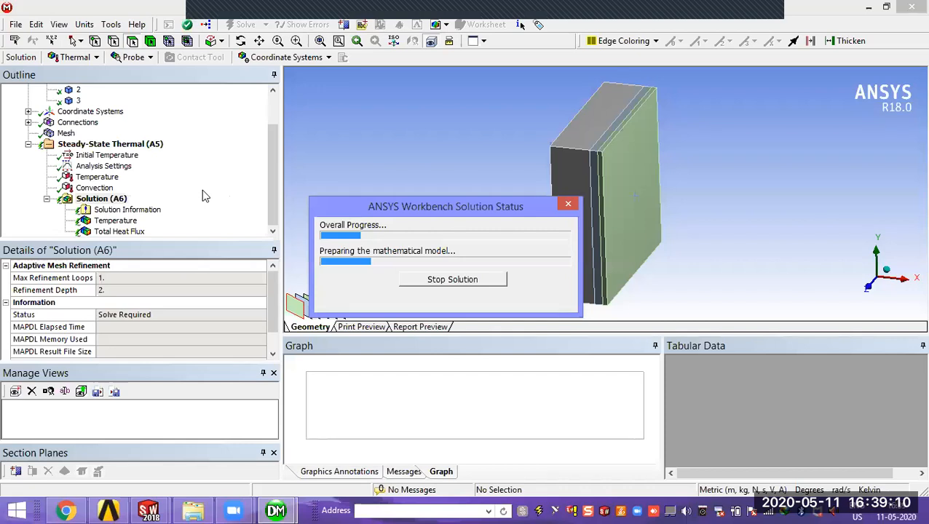
click(415, 104)
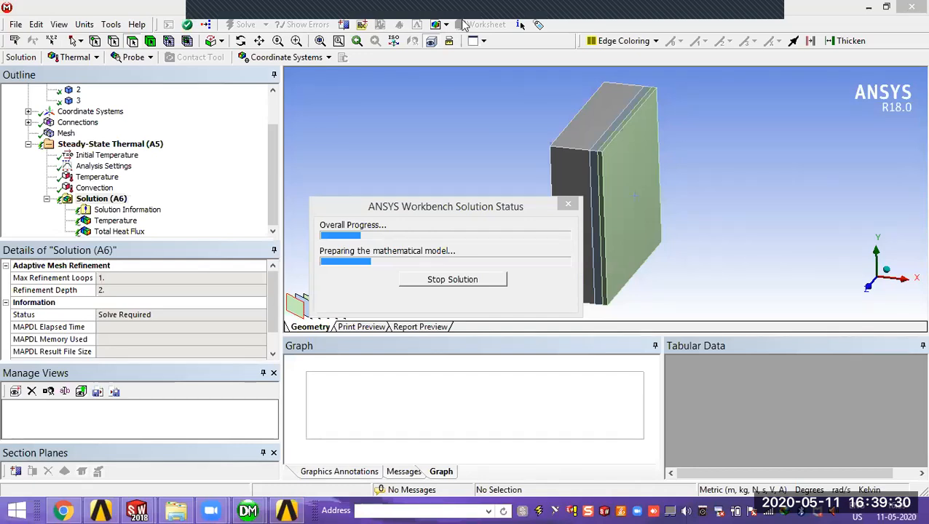
mouse_move(469, 5)
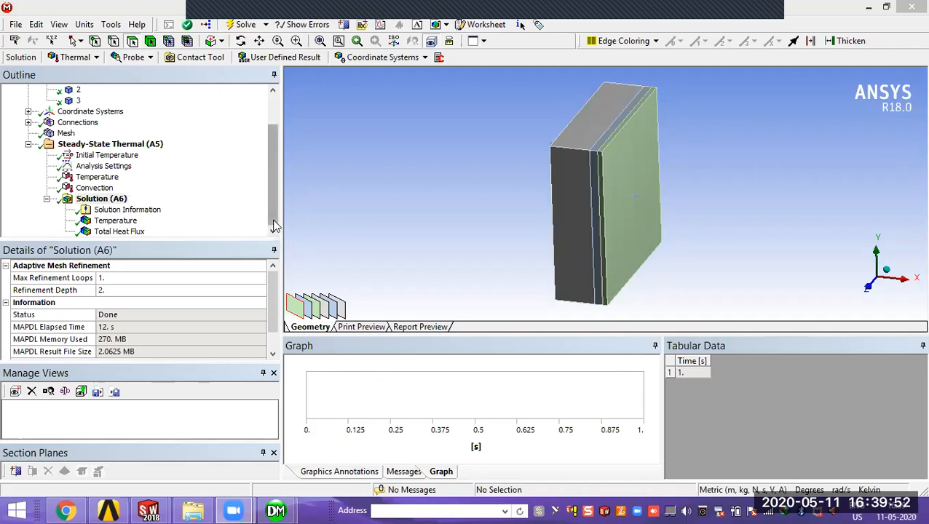
Display the Temperature result, examine its distribution across the wall layers, and consult the problem statement in the Chrome PDF before returning to ANSYS
click(116, 222)
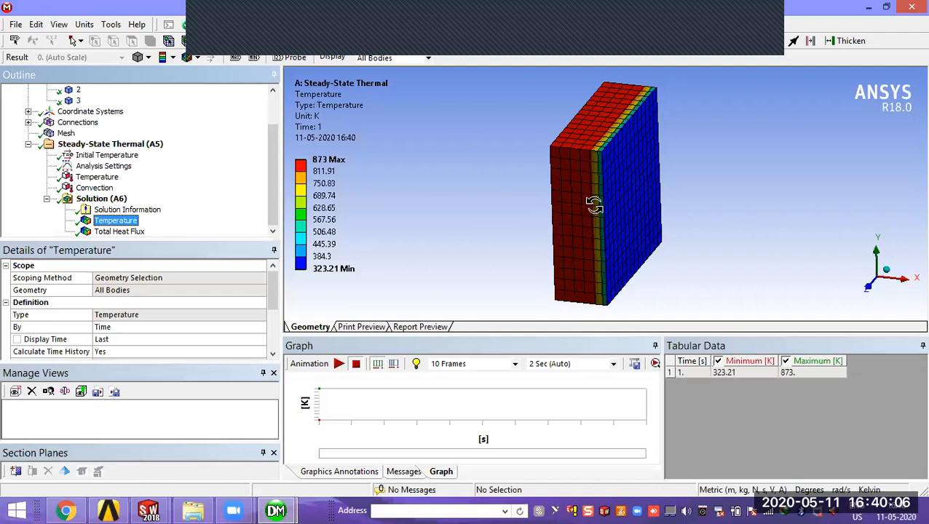
drag(591, 206, 408, 180)
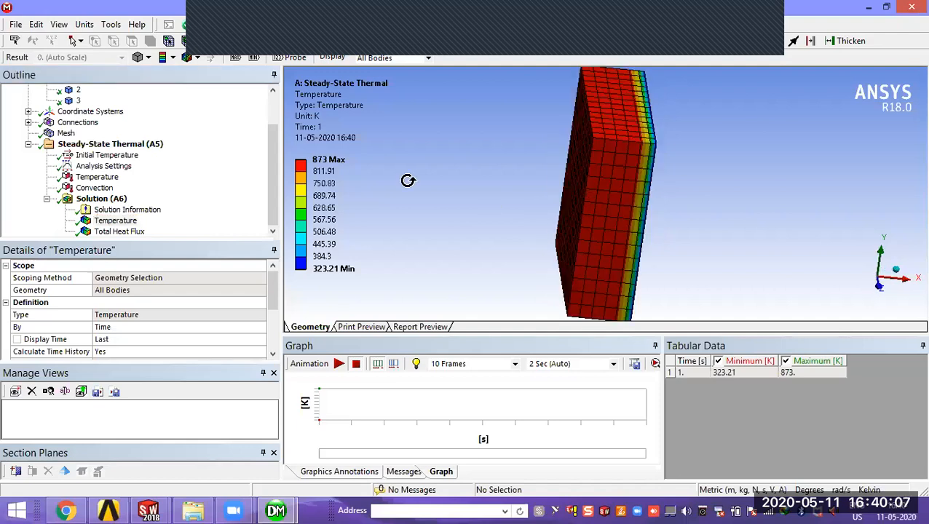
click(337, 171)
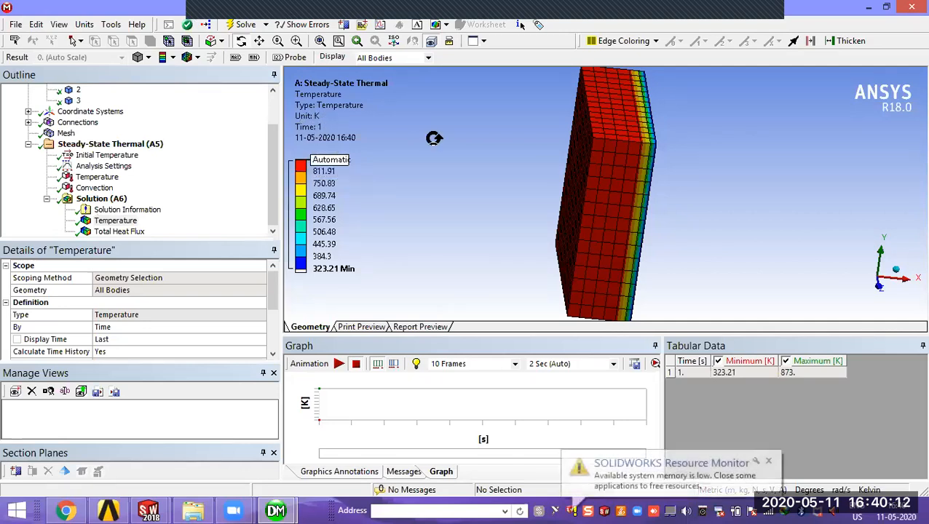
mouse_move(579, 166)
mouse_down()
mouse_move(605, 164)
mouse_move(590, 160)
mouse_up()
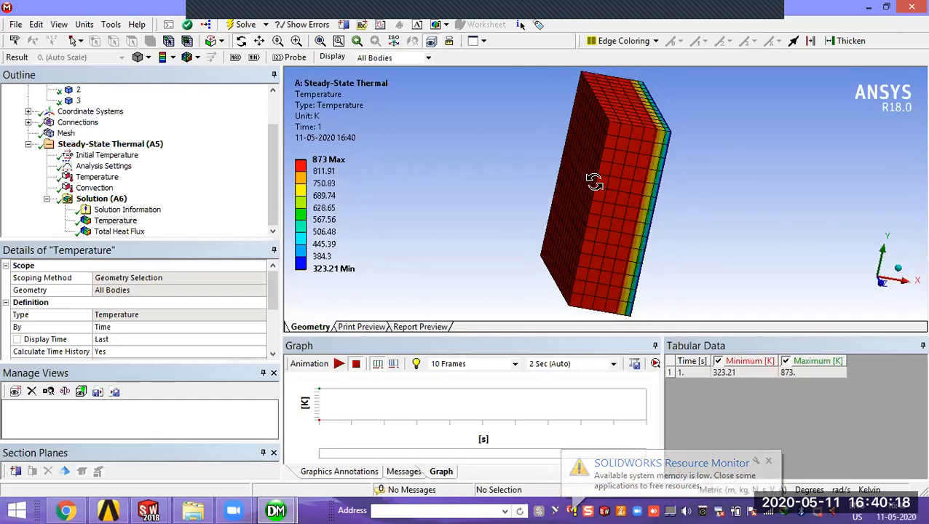
drag(585, 181, 583, 181)
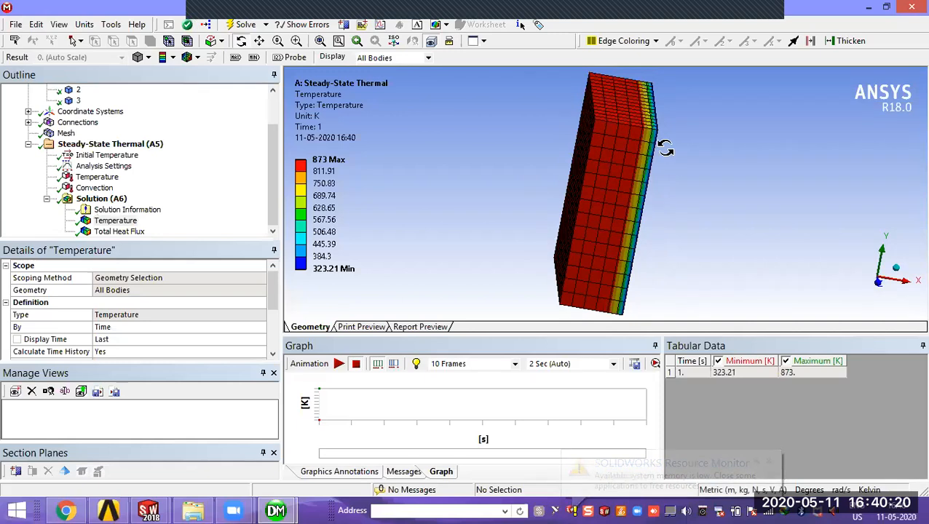
scroll(665, 148, up, 2)
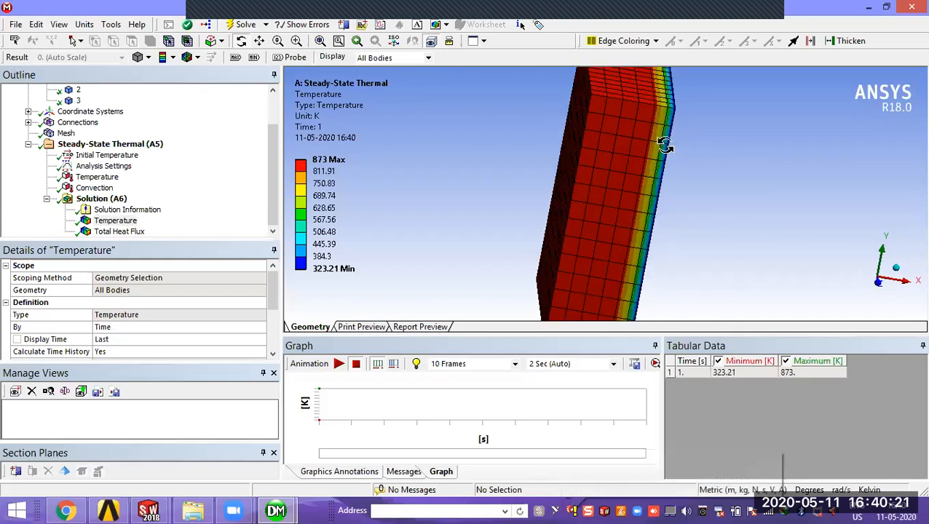
click(80, 511)
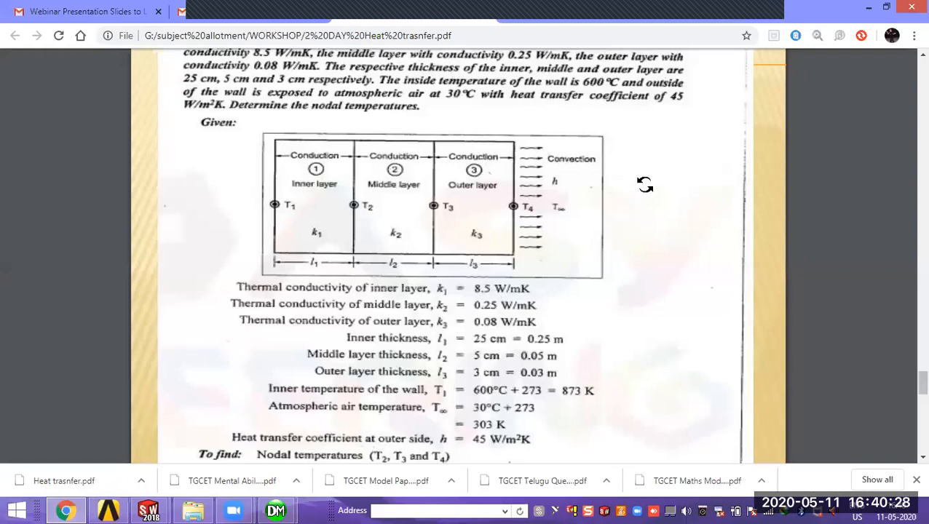
key(alt+Tab)
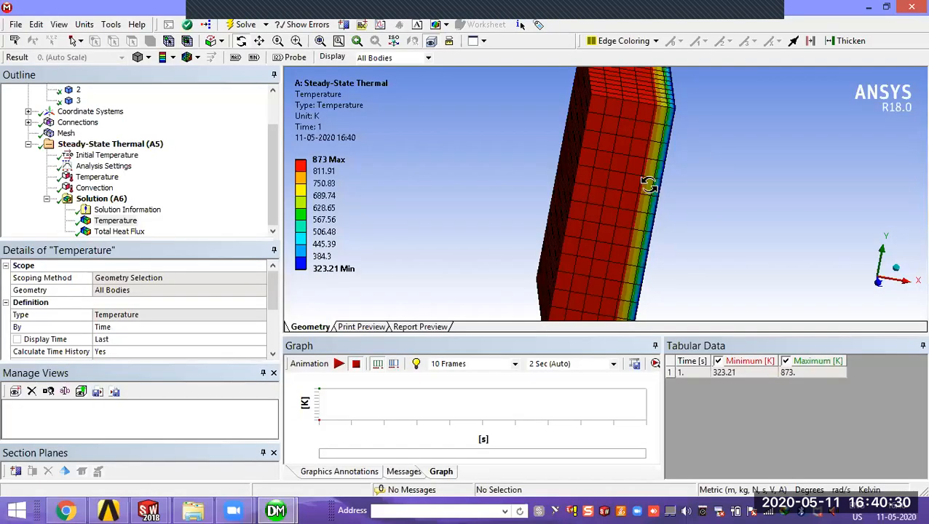
Play the Temperature result animation and inspect the heat progression from the outer face side
drag(655, 185, 619, 200)
click(340, 367)
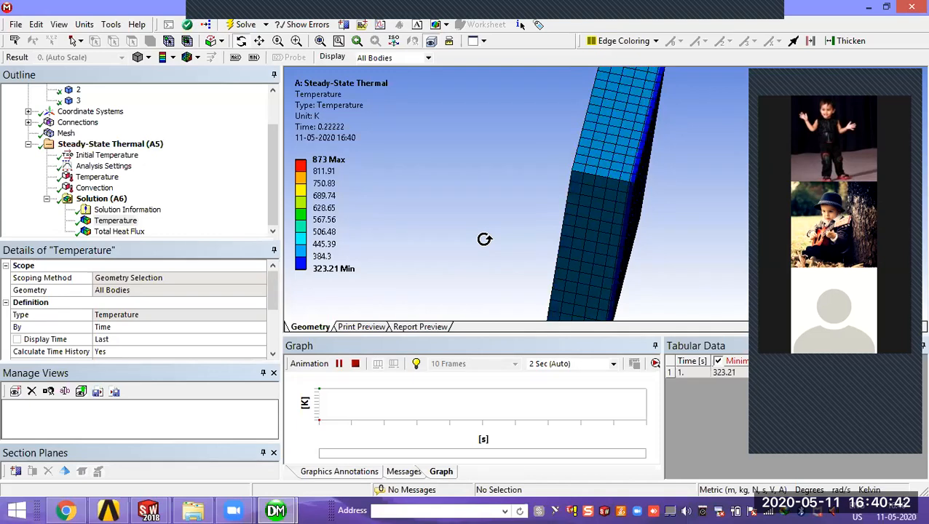
drag(548, 197, 513, 225)
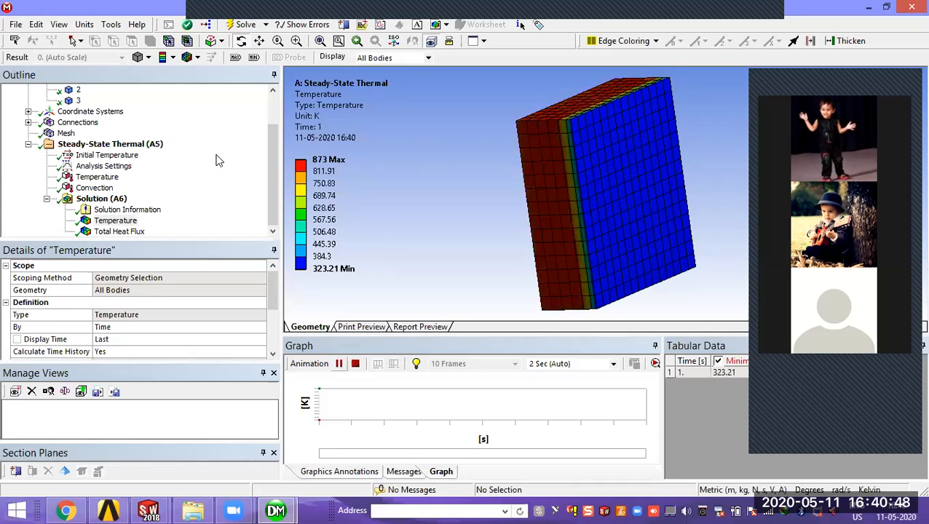
Hide the thick inner layer, body 1, to expose the middle layer's inner face
scroll(75, 130, up, 2)
right_click(76, 123)
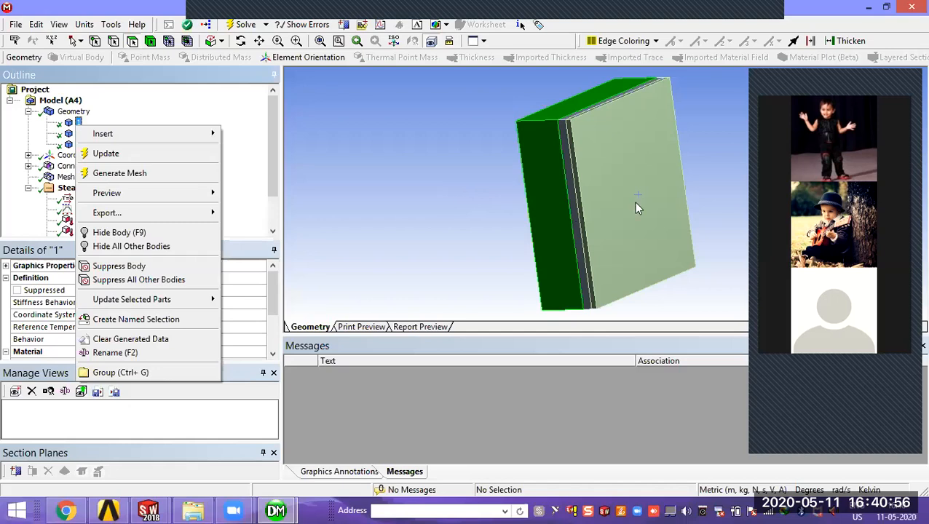
middle_drag(636, 202, 639, 174)
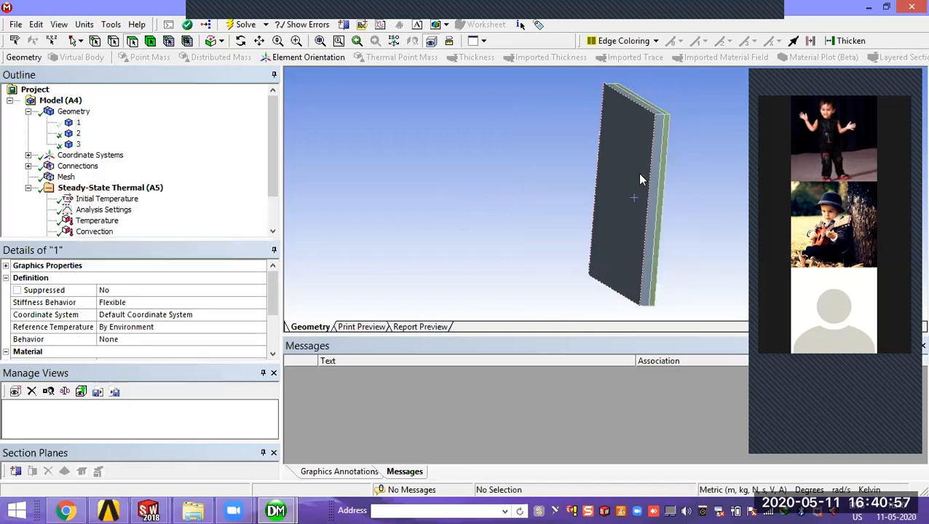
Review the applied Temperature and Convection loads against the bodies and the middle layer's exposed face
click(98, 221)
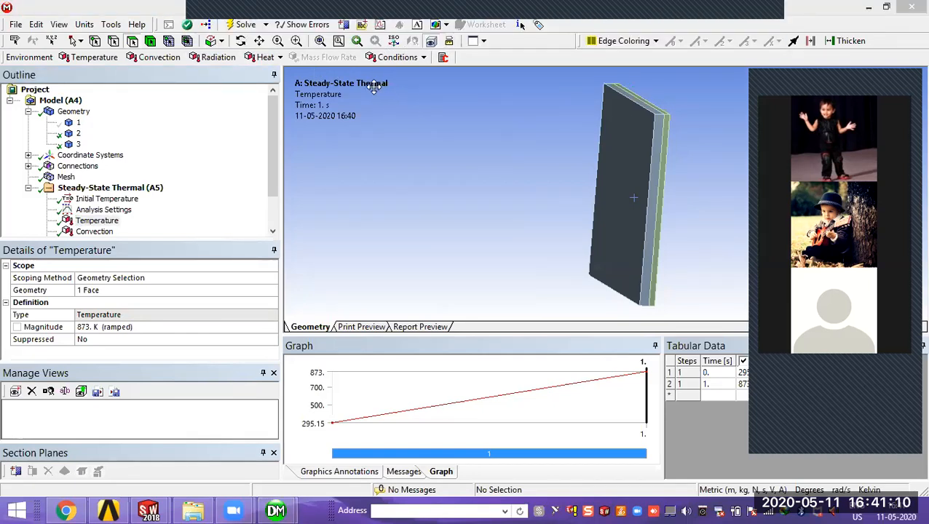
mouse_move(596, 240)
middle_down()
mouse_move(575, 230)
mouse_move(586, 243)
middle_up()
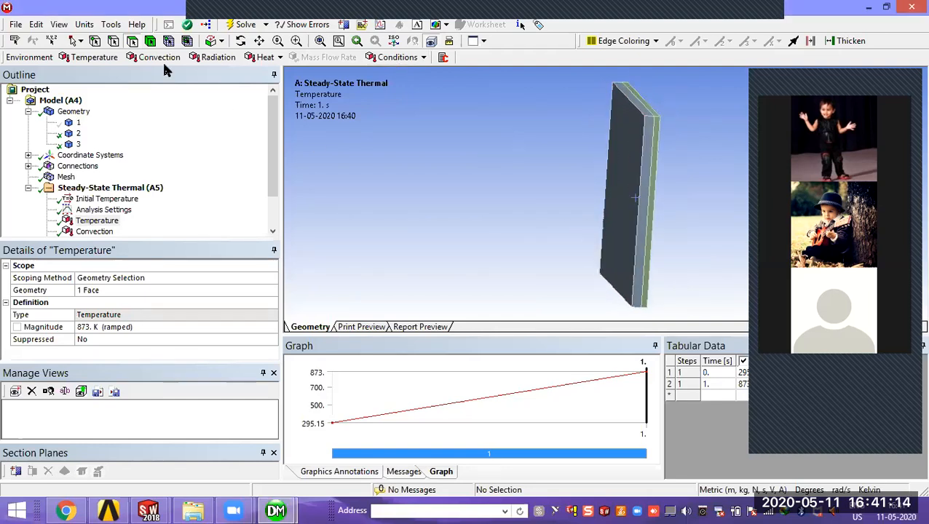
middle_drag(585, 215, 587, 219)
click(95, 232)
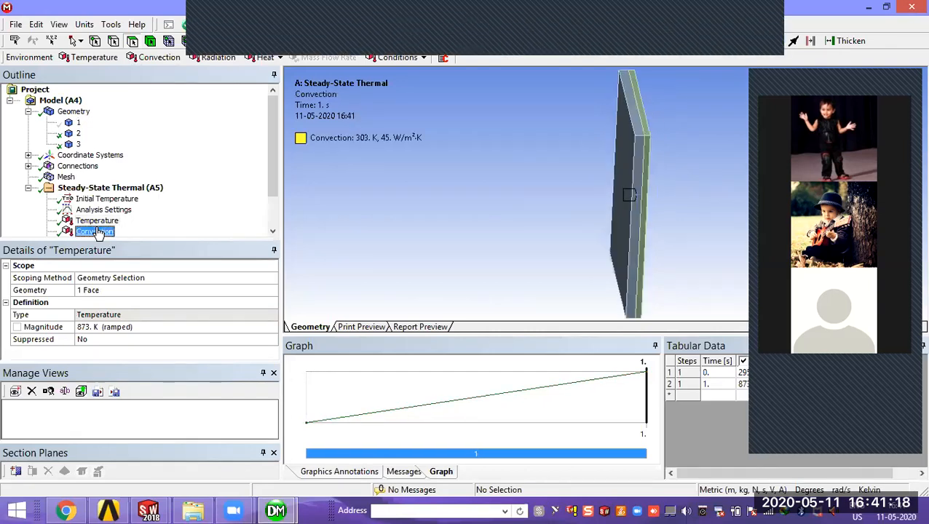
click(104, 210)
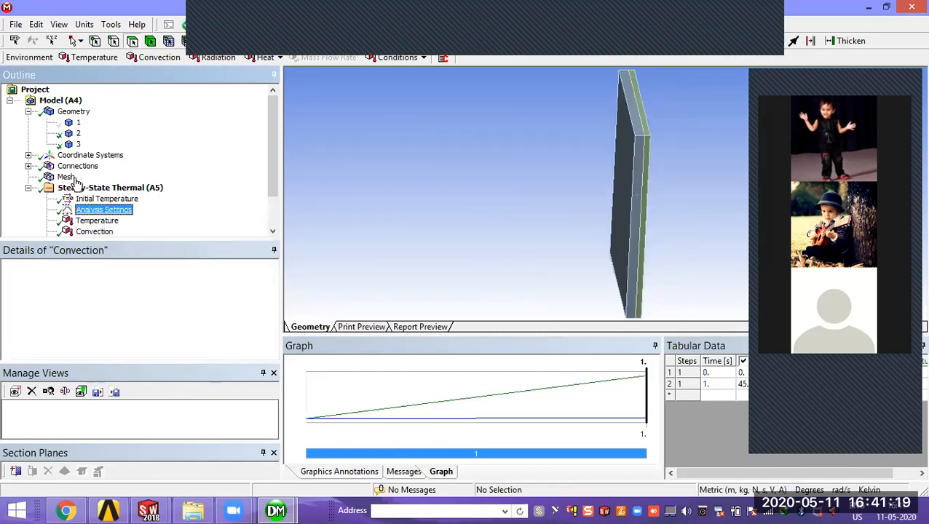
click(78, 123)
click(79, 134)
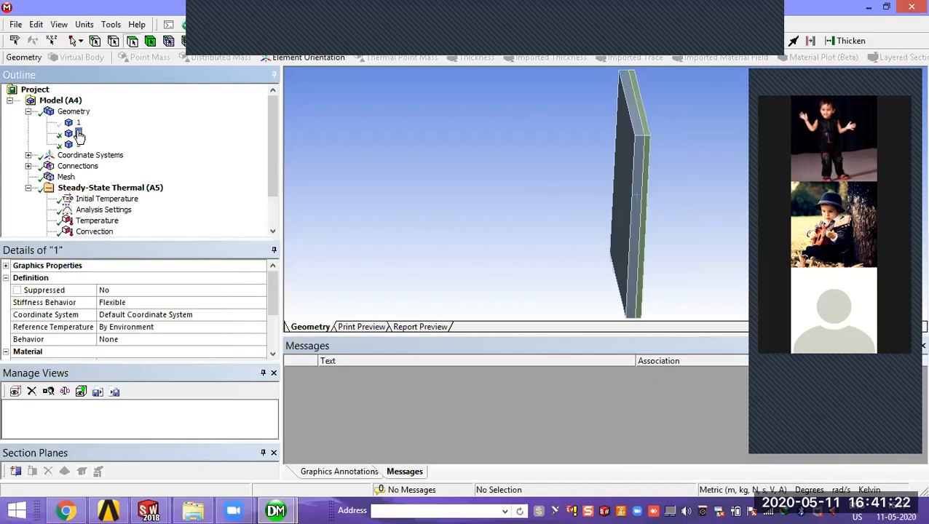
click(97, 220)
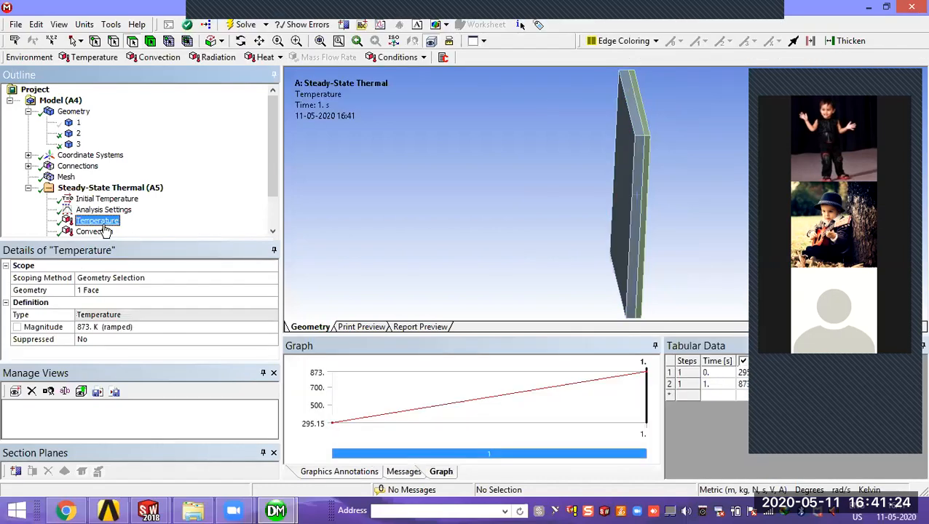
click(96, 232)
click(98, 222)
click(106, 188)
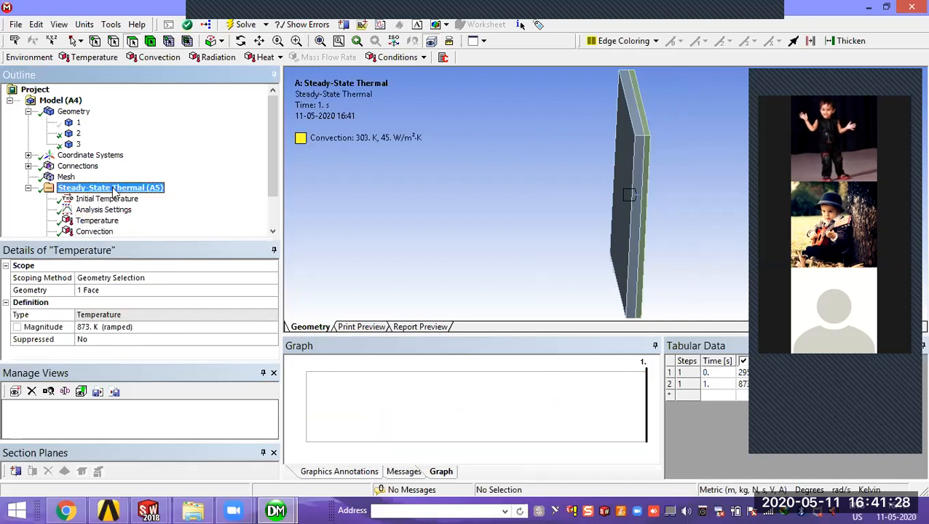
right_click(106, 188)
click(243, 166)
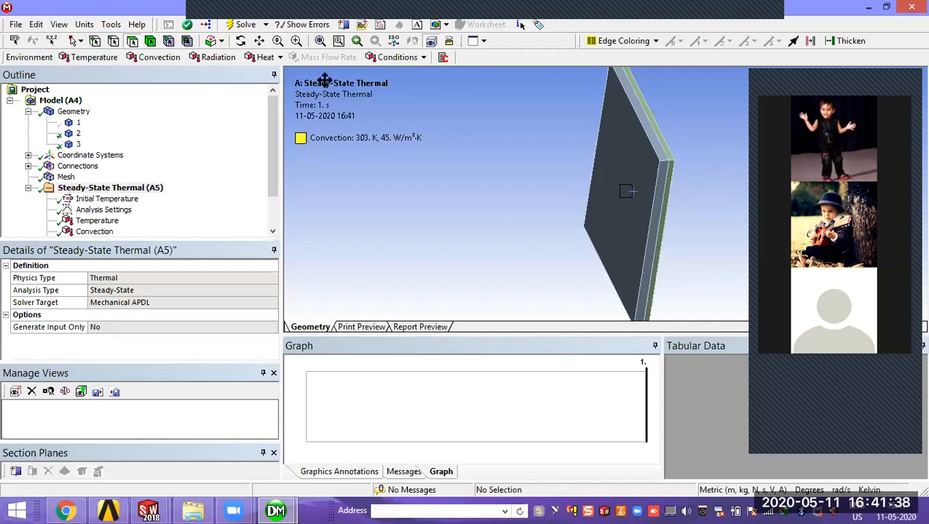
click(423, 58)
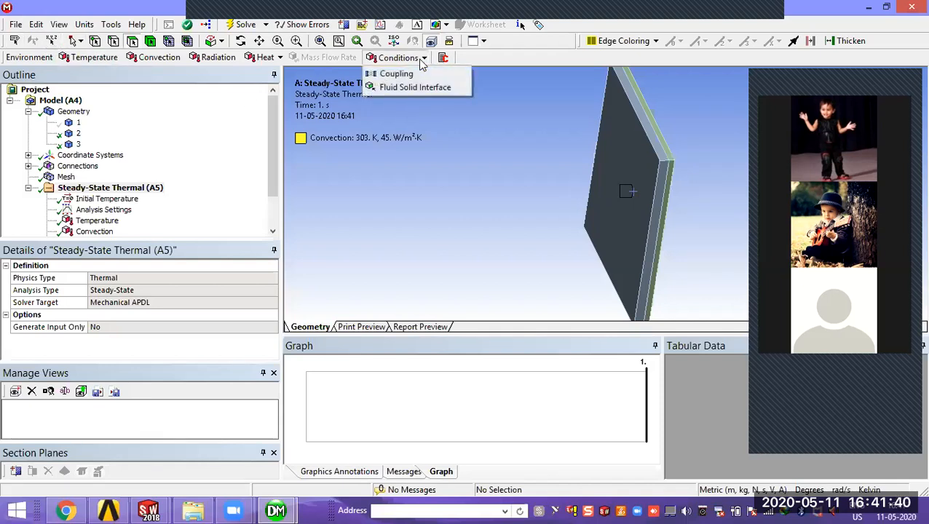
click(282, 59)
click(283, 58)
click(283, 59)
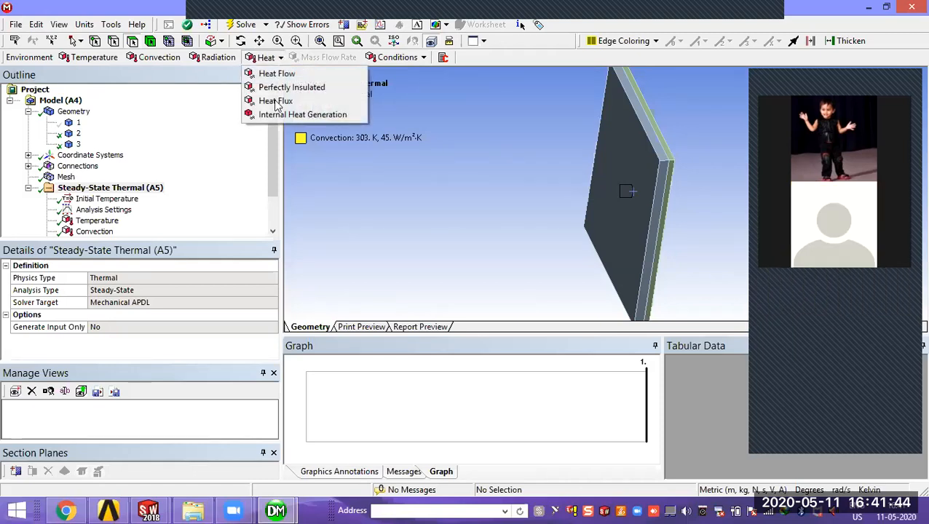
Display the Temperature result and probe the temperature at the edge of the middle layer's exposed inner face
click(94, 233)
drag(274, 191, 194, 226)
click(115, 221)
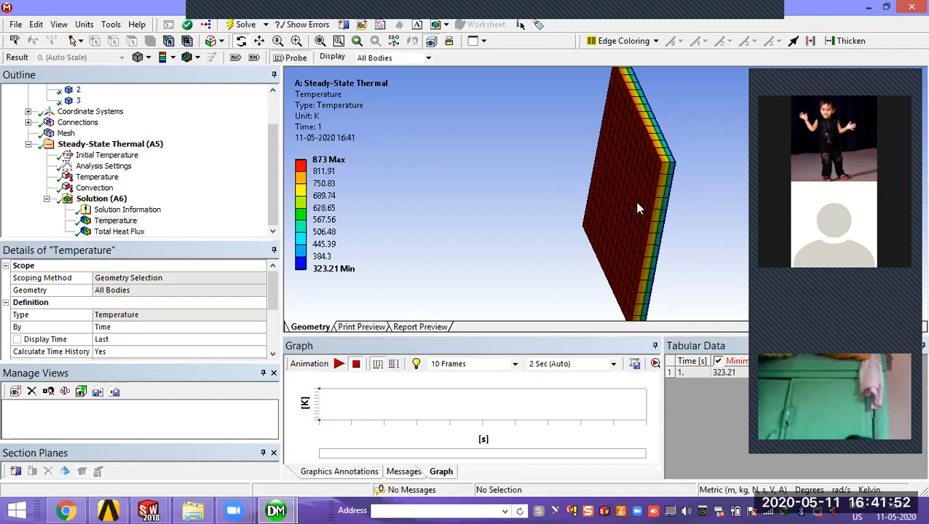
middle_drag(636, 185, 656, 184)
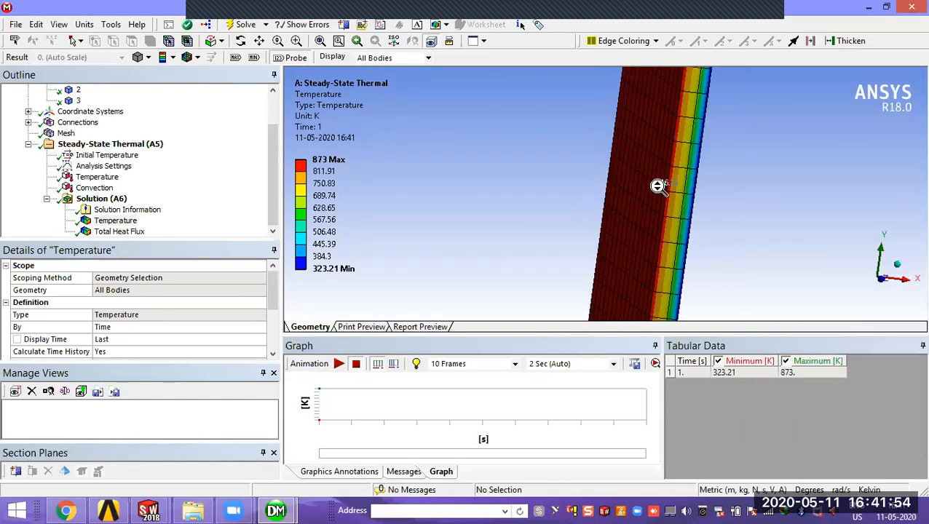
scroll(729, 206, up, 4)
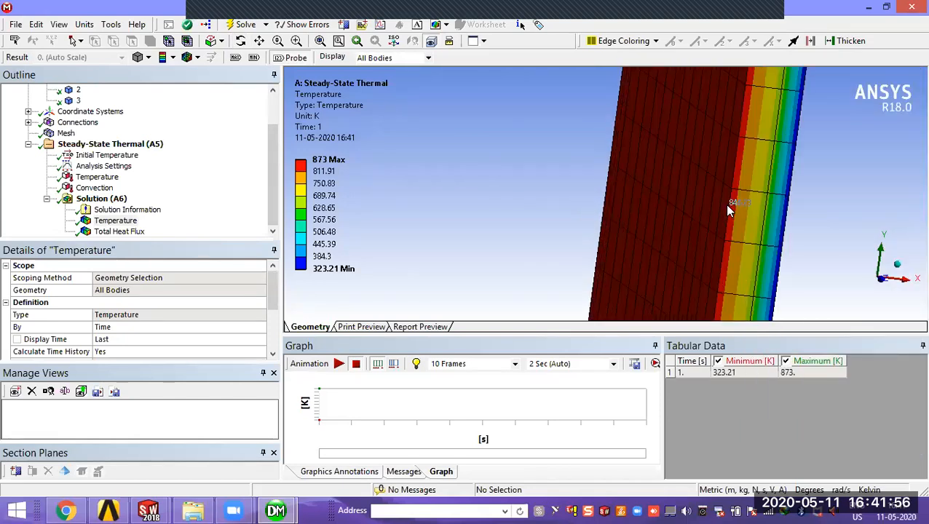
click(727, 207)
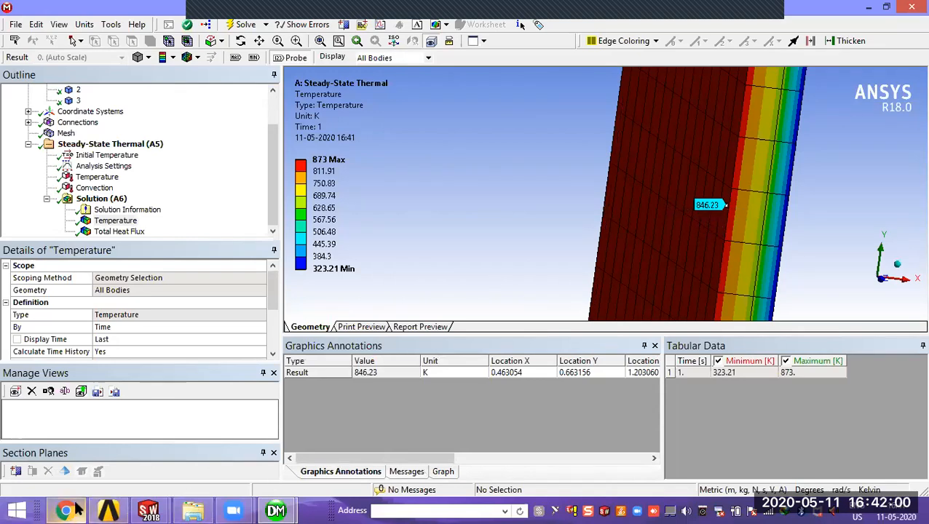
Compare the probed inner-to-middle interface temperature with the worked T2 solution in the Chrome PDF, then return to ANSYS
mouse_move(79, 510)
click(113, 489)
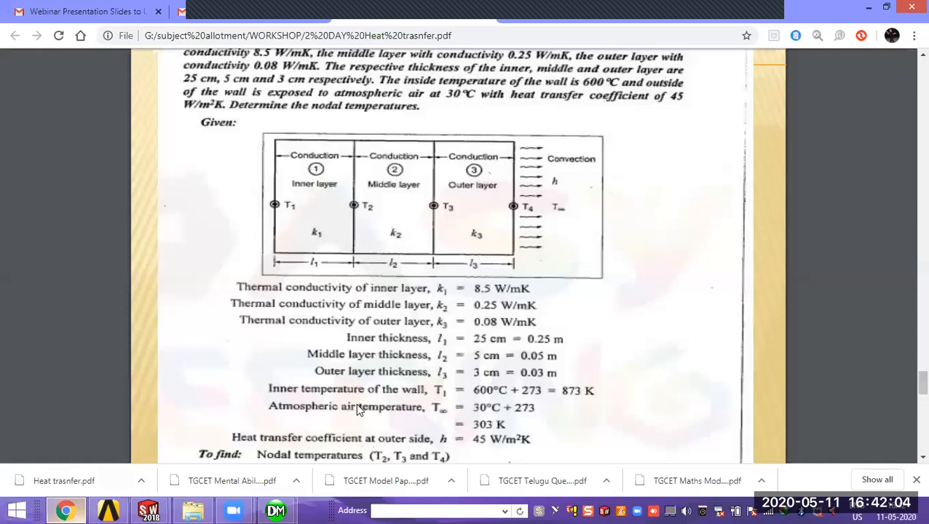
scroll(357, 409, down, 5)
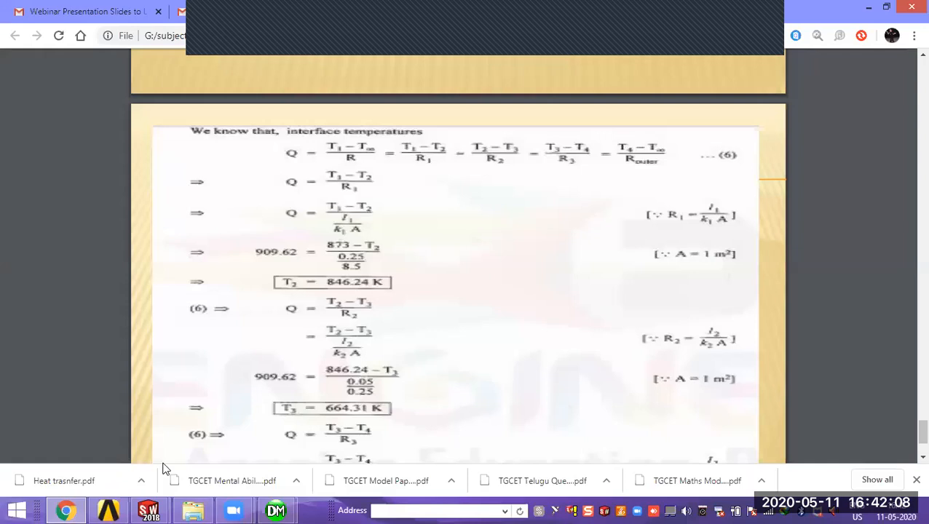
click(67, 510)
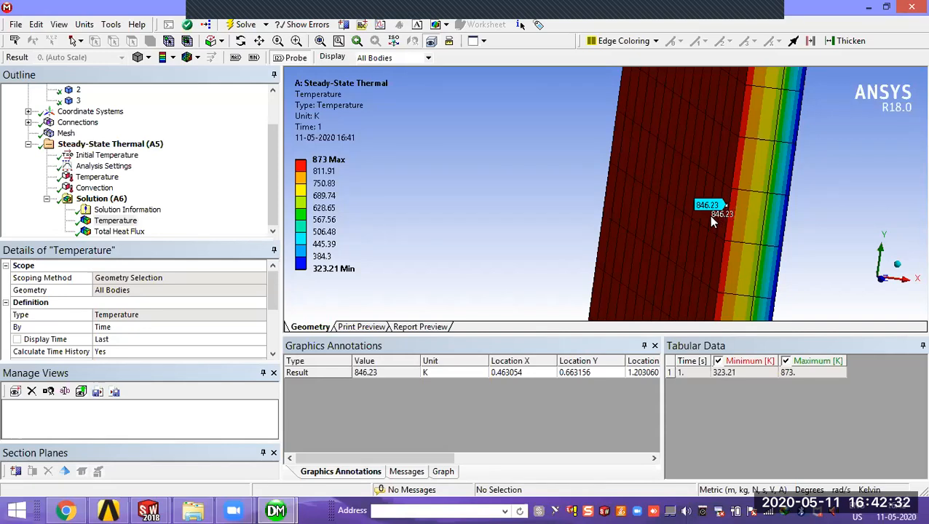
click(66, 510)
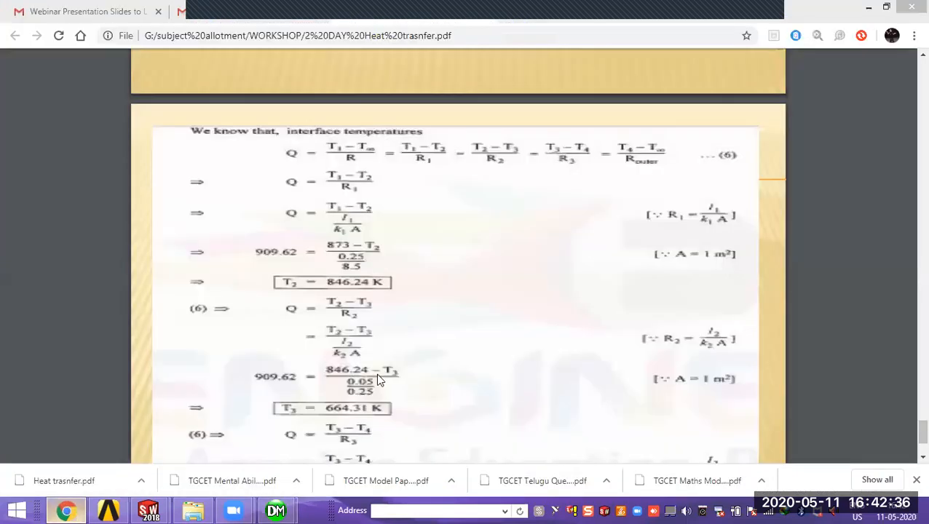
key(alt+Tab)
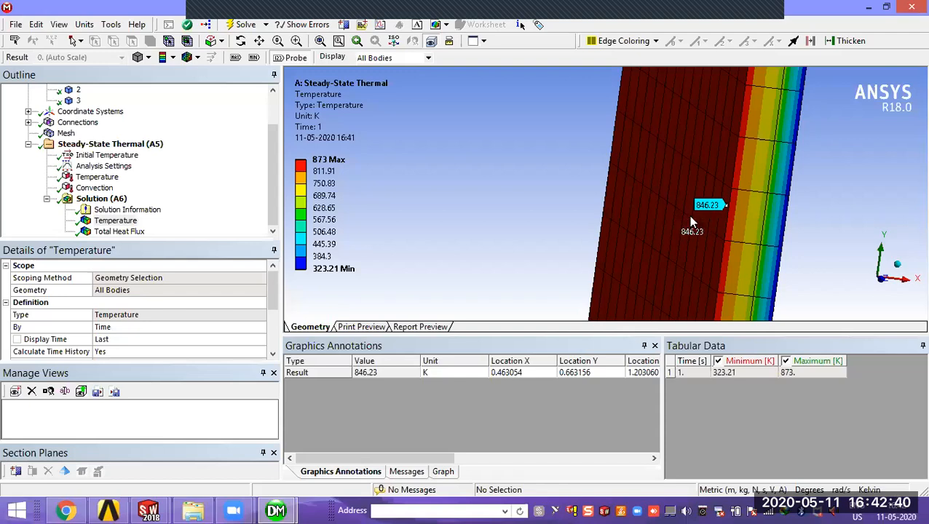
Hide the middle layer, body 2, and redisplay the Temperature result on the outer layer
middle_drag(697, 228, 710, 202)
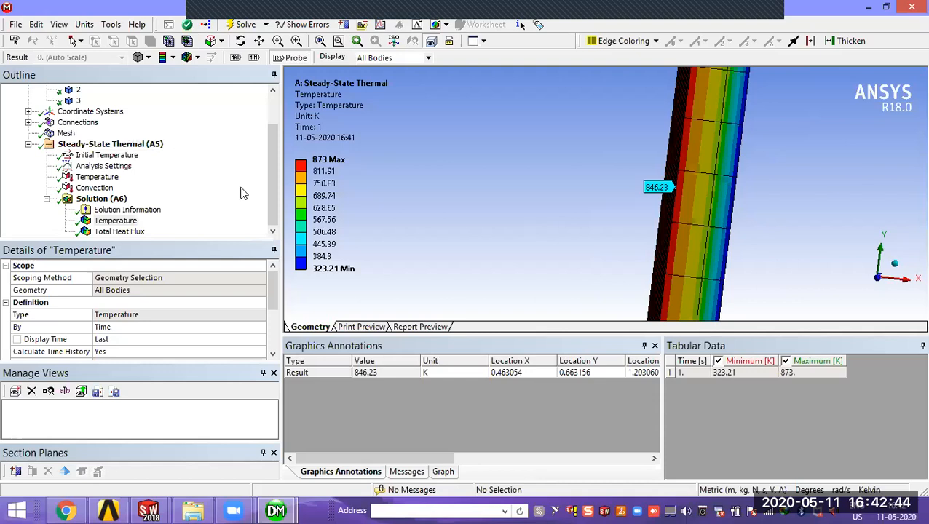
scroll(275, 202, up, 2)
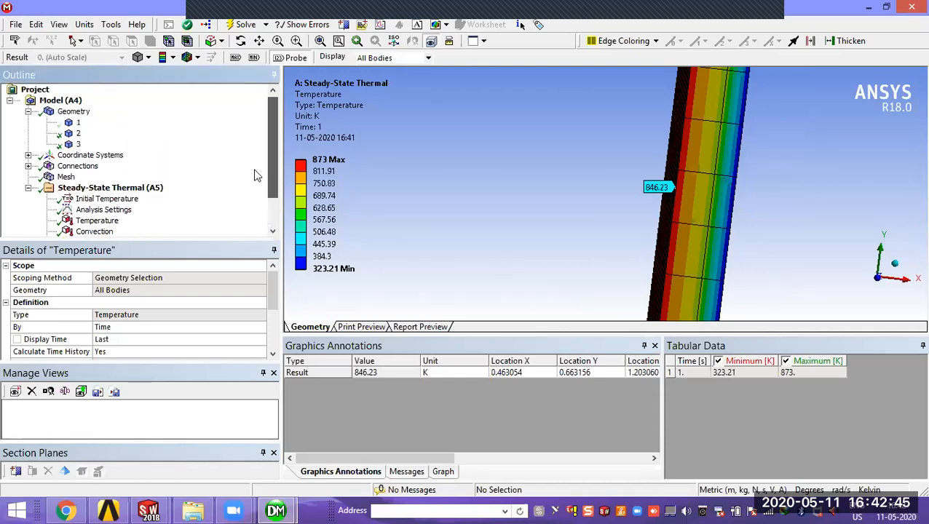
right_click(77, 134)
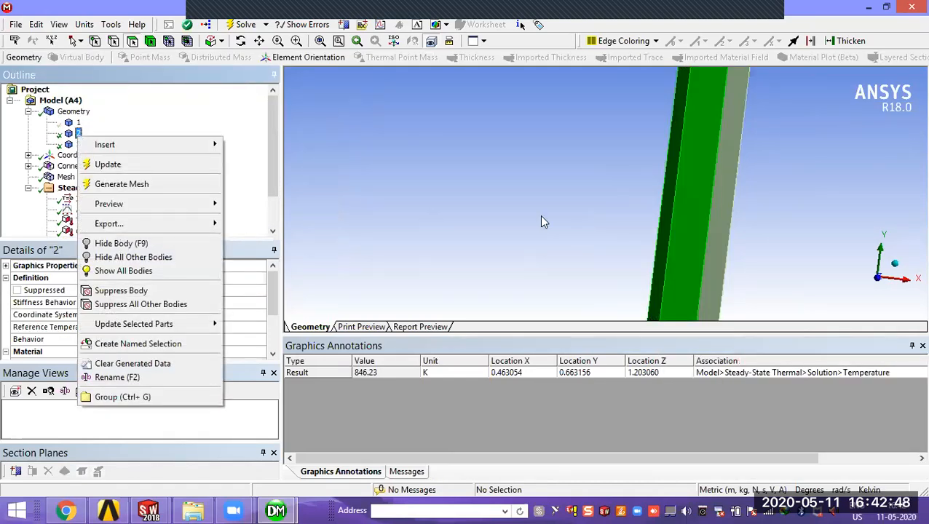
click(569, 224)
drag(281, 182, 280, 210)
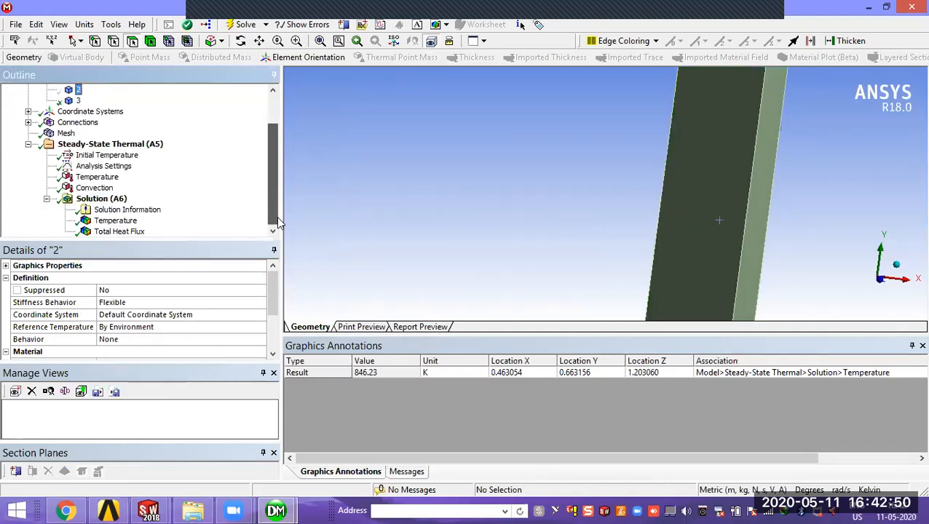
click(115, 222)
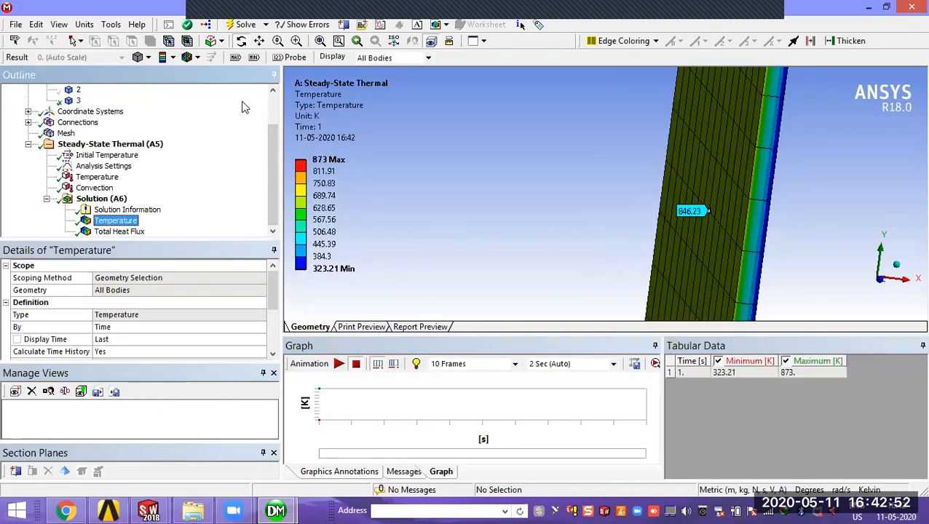
Probe the temperature on the outer layer's inner face, at its interface with the middle layer
click(292, 58)
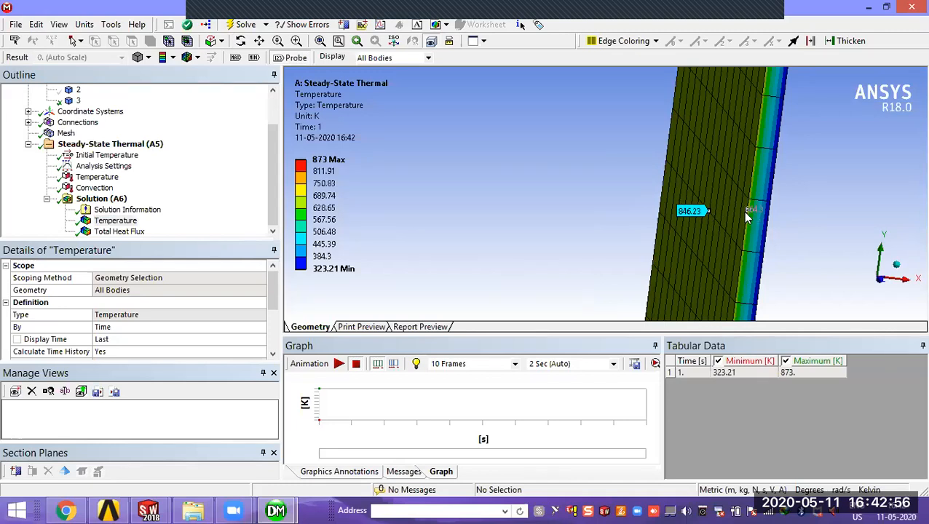
click(748, 214)
mouse_move(731, 234)
middle_down()
mouse_move(685, 240)
mouse_move(699, 220)
mouse_move(695, 206)
middle_up()
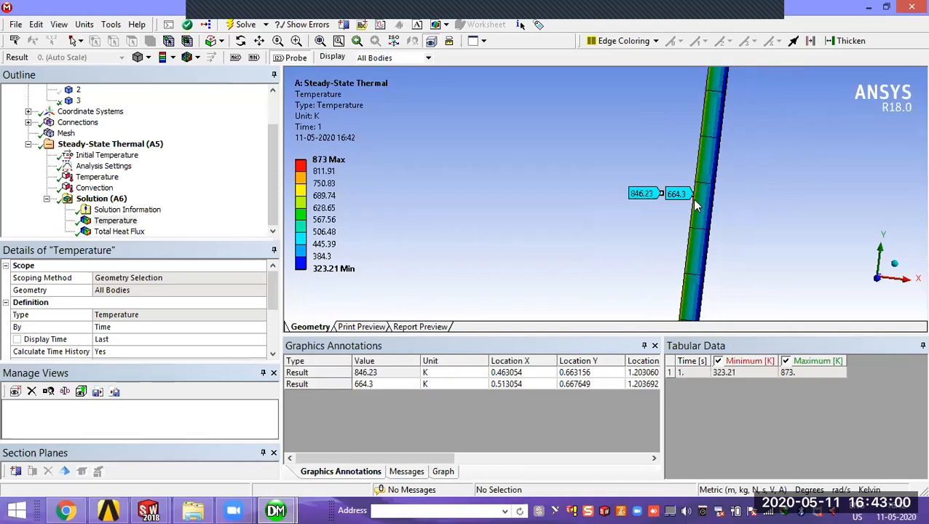
scroll(696, 205, down, 1)
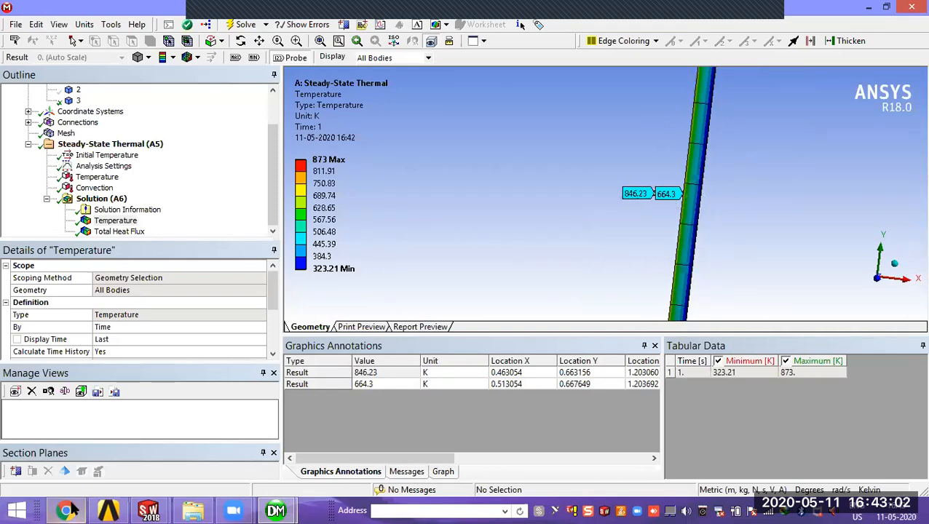
Check the probed middle-to-outer interface temperature against T3 in the Chrome PDF, read the T4 solution, and return to ANSYS
mouse_move(65, 510)
click(286, 402)
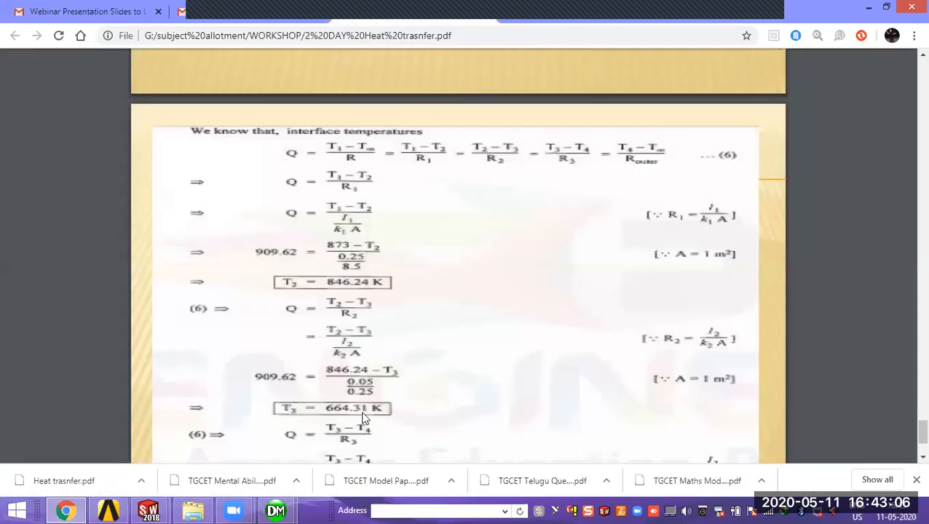
click(66, 511)
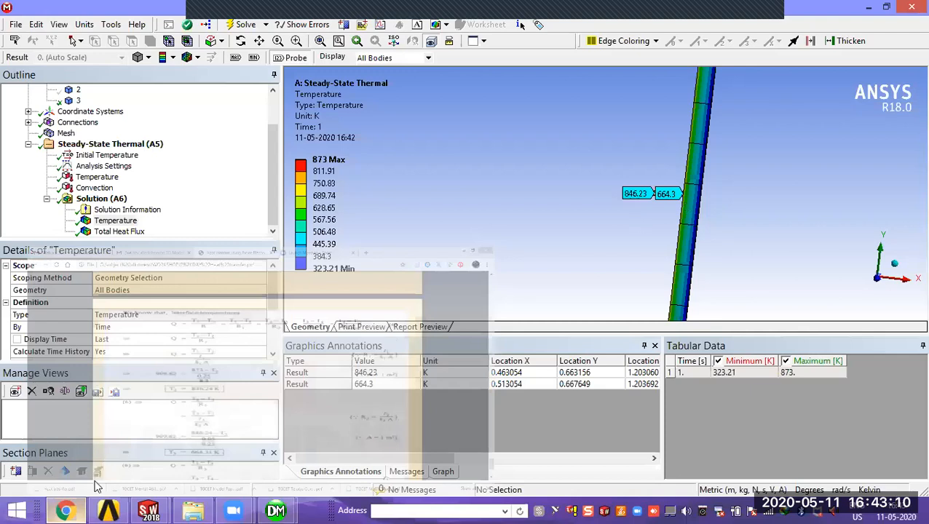
click(270, 425)
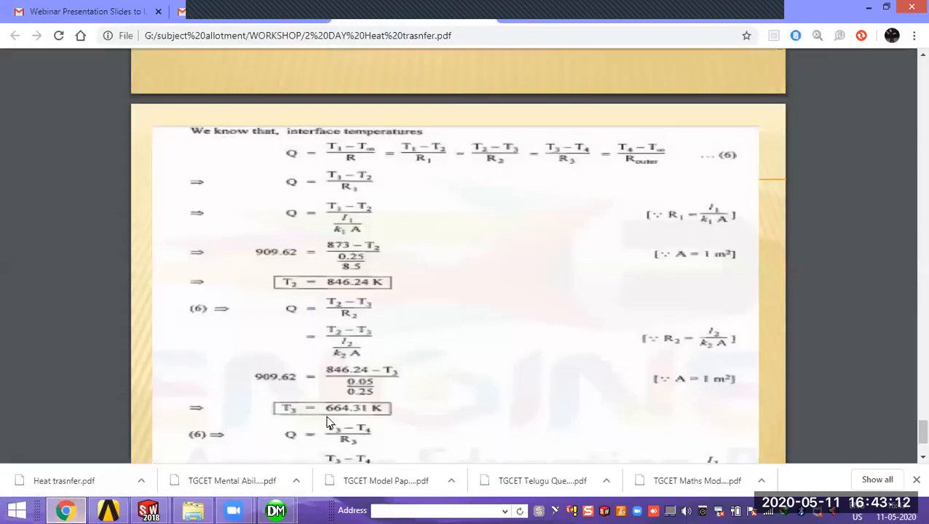
scroll(363, 413, down, 2)
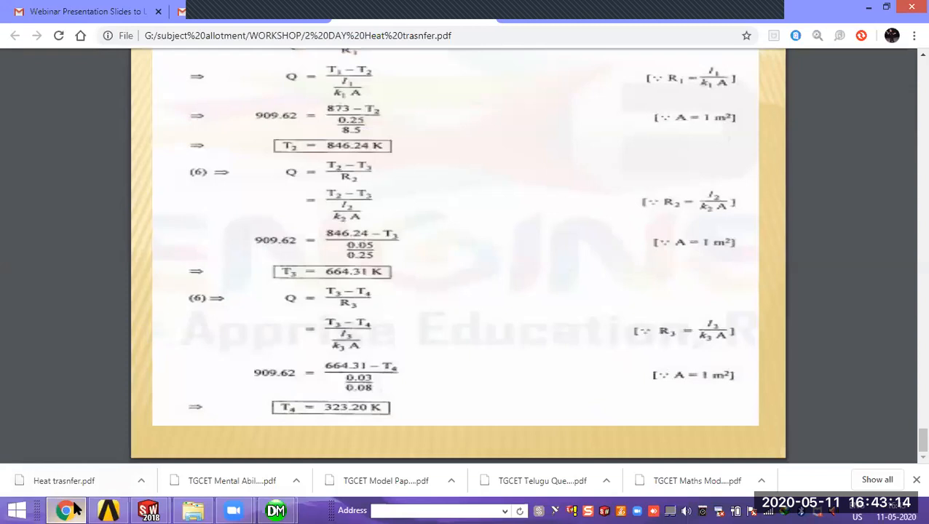
key(alt+Tab)
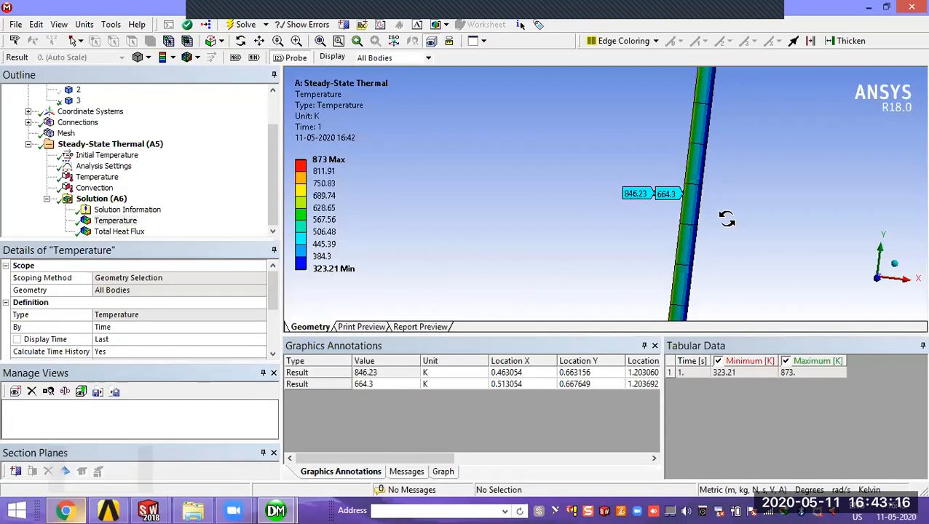
Probe the temperature near the edge of the outer layer's convection face
scroll(718, 206, up, 2)
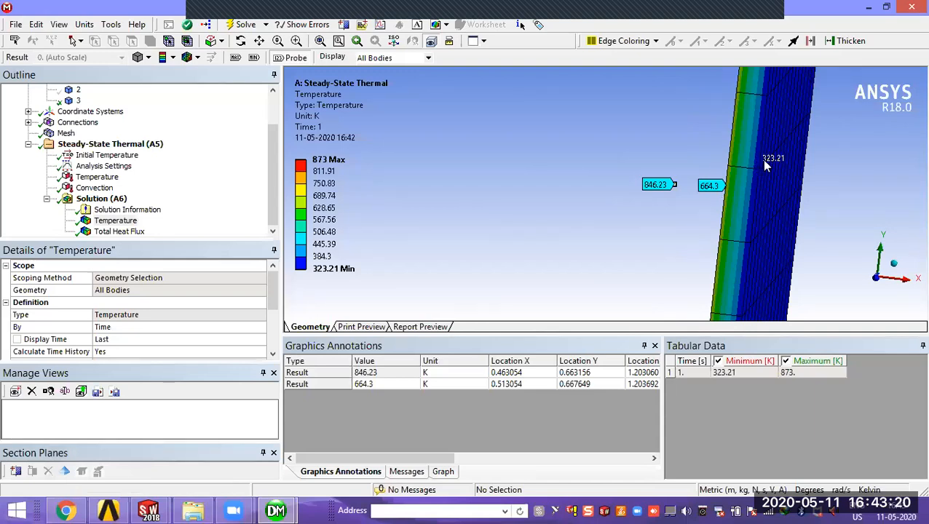
scroll(765, 172, up, 1)
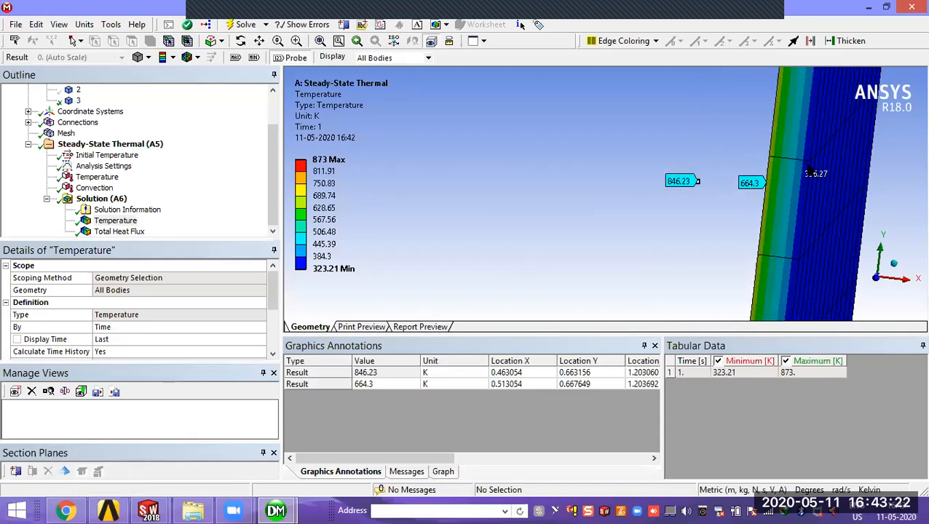
click(810, 169)
mouse_move(740, 222)
middle_down()
mouse_move(747, 226)
mouse_move(744, 215)
middle_up()
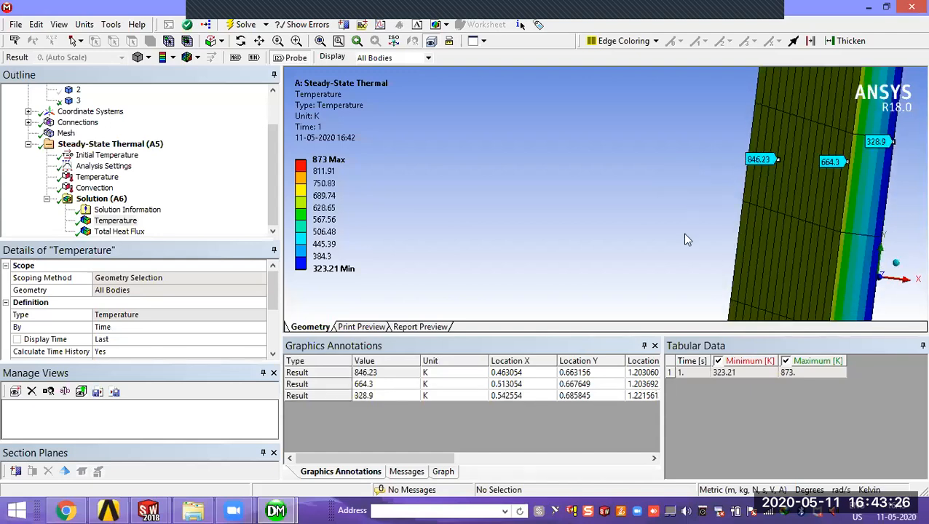
Compare the probed outer surface temperature with the calculated T4 in the Chrome PDF and return to ANSYS
mouse_move(65, 510)
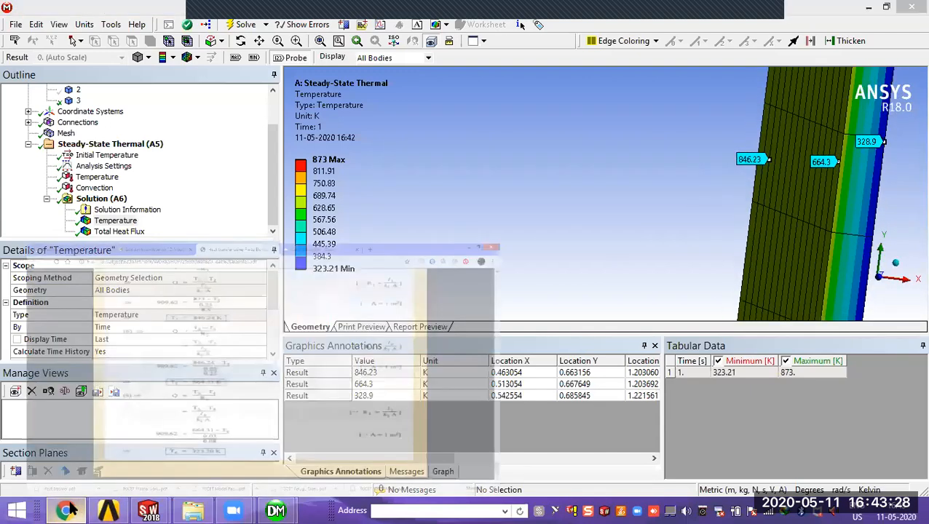
click(274, 445)
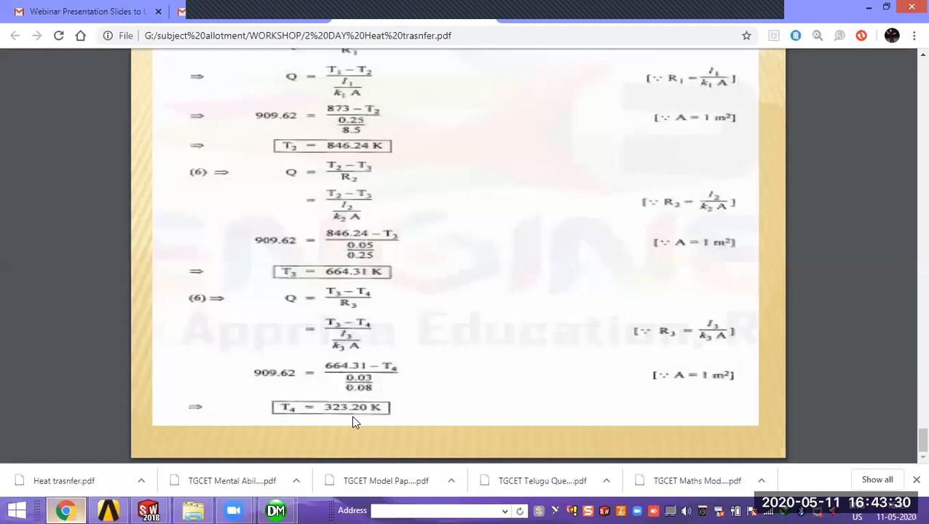
click(76, 509)
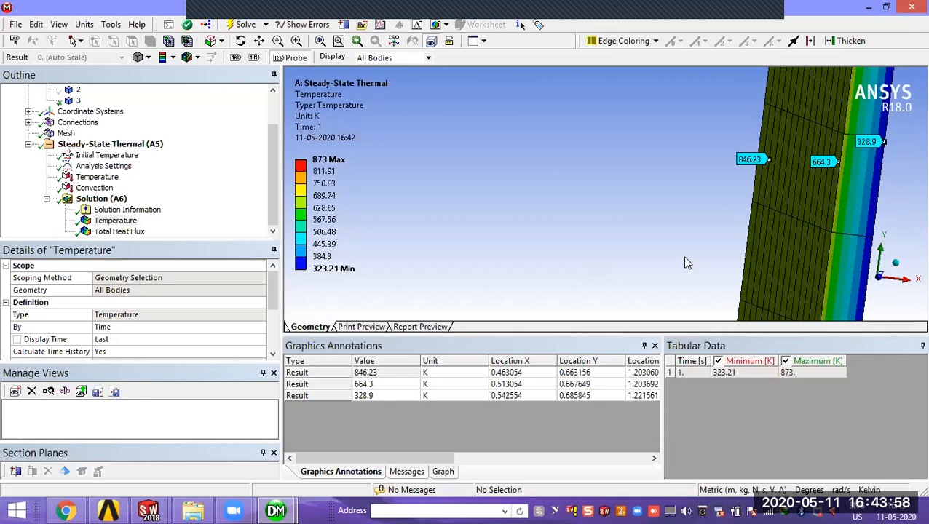
Examine the three probe labels on the full outer layer against the Temperature contour legend
scroll(651, 236, down, 3)
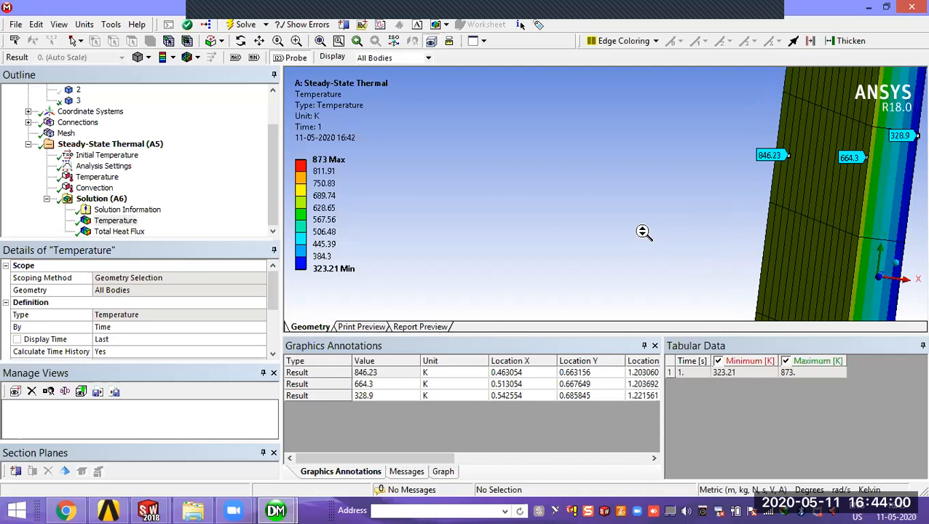
scroll(639, 236, down, 4)
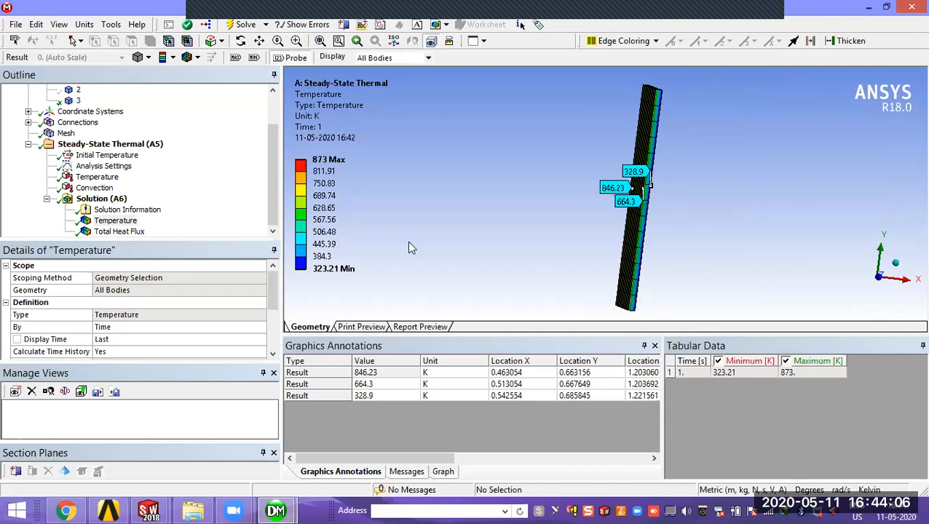
scroll(400, 243, up, 2)
scroll(400, 237, down, 2)
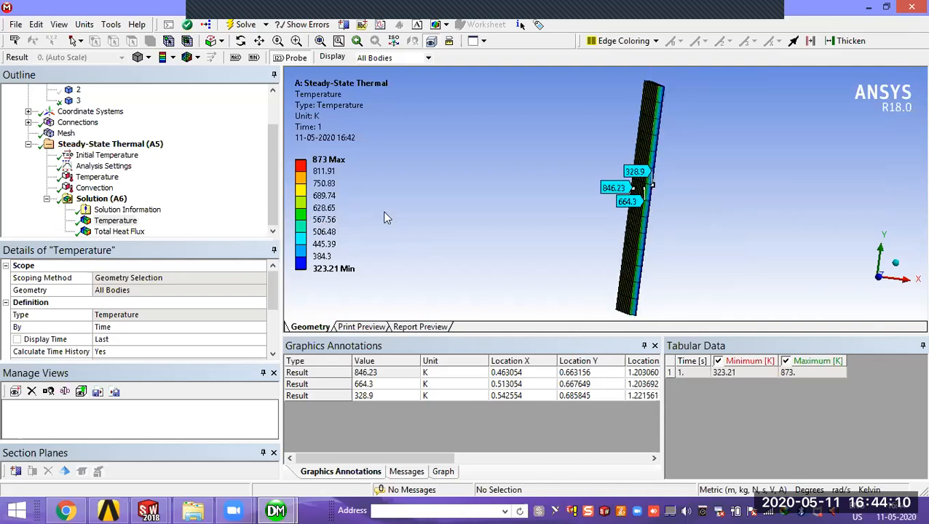
scroll(471, 197, down, 2)
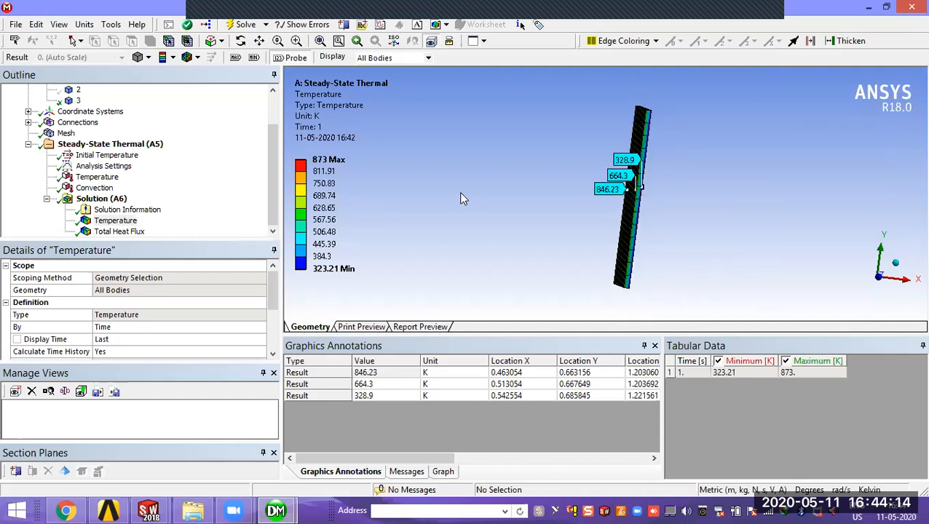
scroll(459, 192, up, 1)
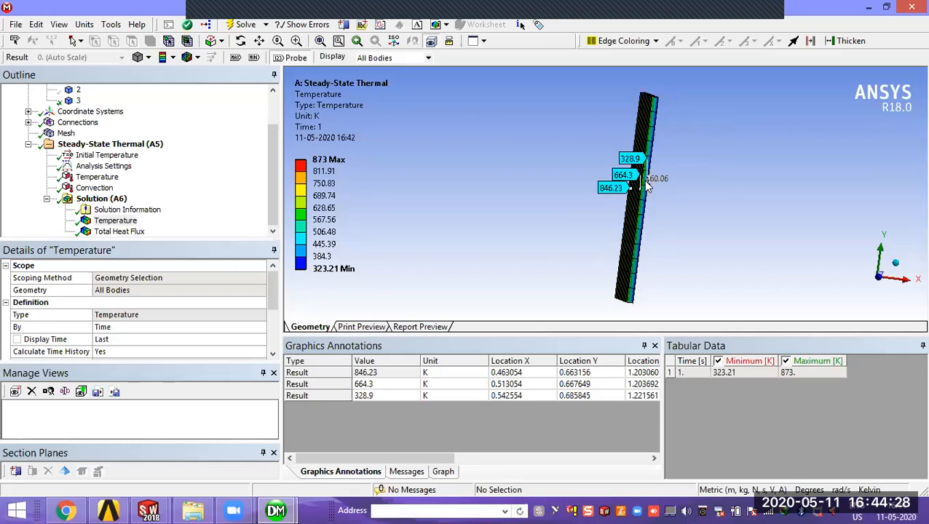
mouse_move(309, 208)
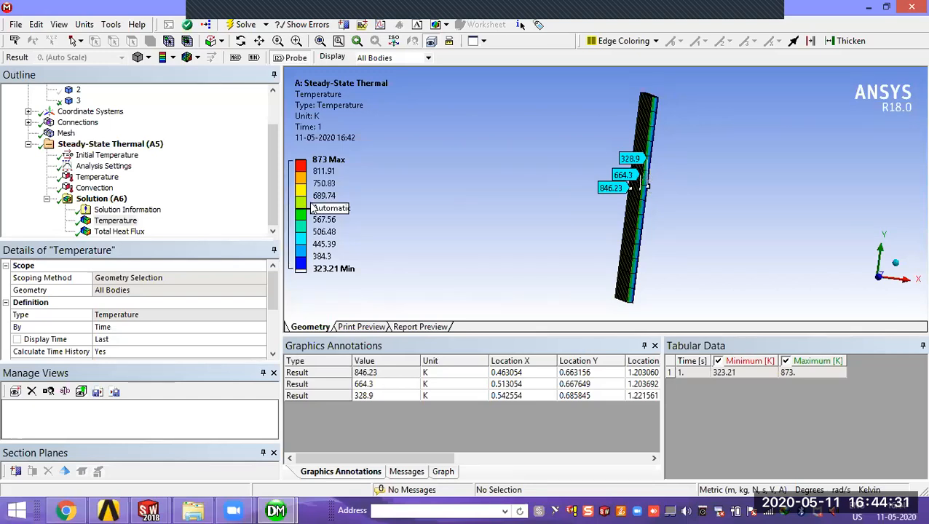
click(274, 216)
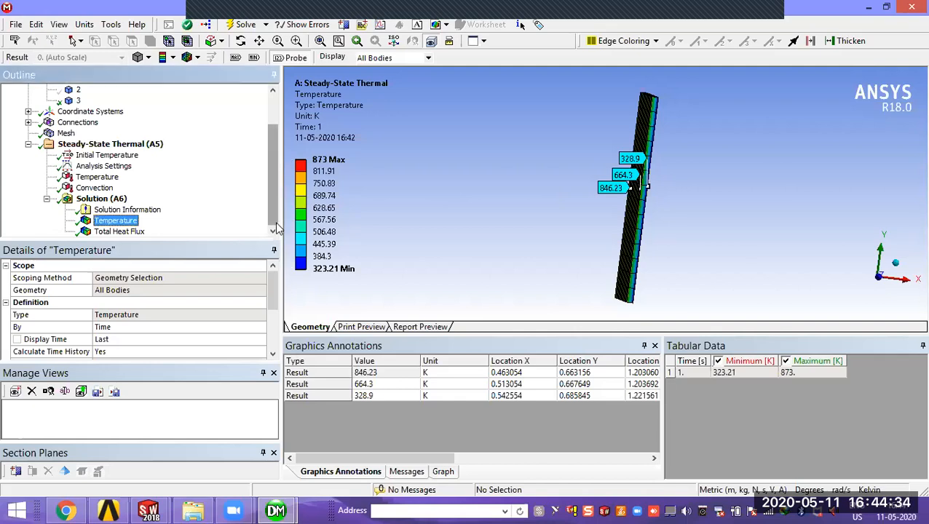
click(93, 189)
right_click(92, 191)
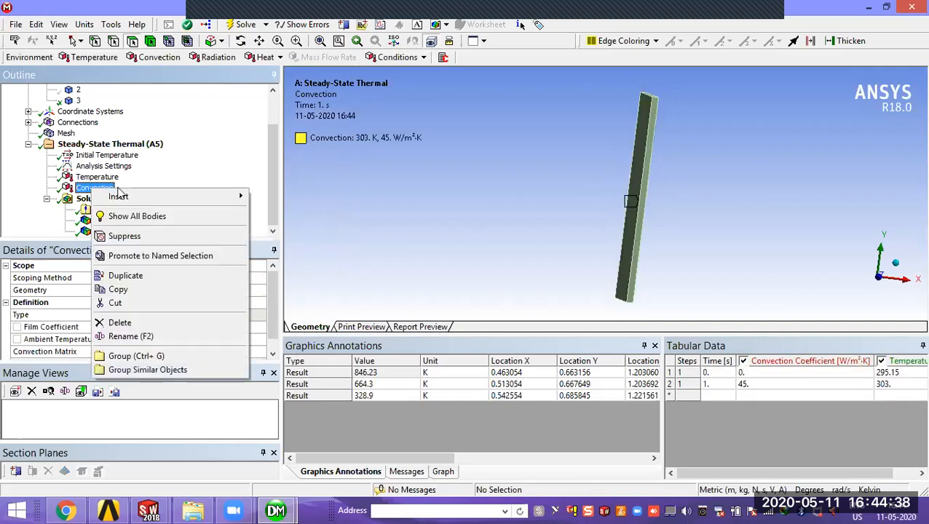
click(204, 148)
click(119, 222)
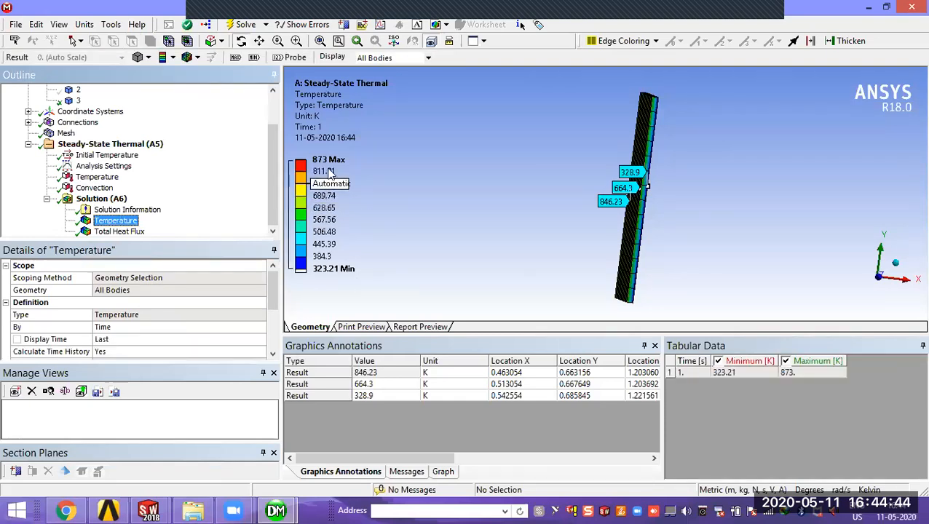
Delete the convection load from the steady-state thermal analysis and solve the model again without it
right_click(95, 190)
click(124, 325)
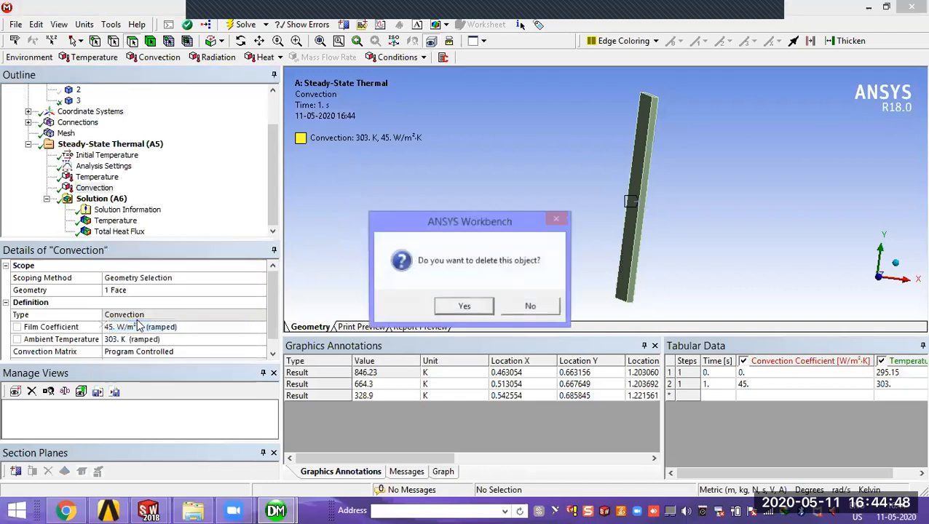
click(464, 307)
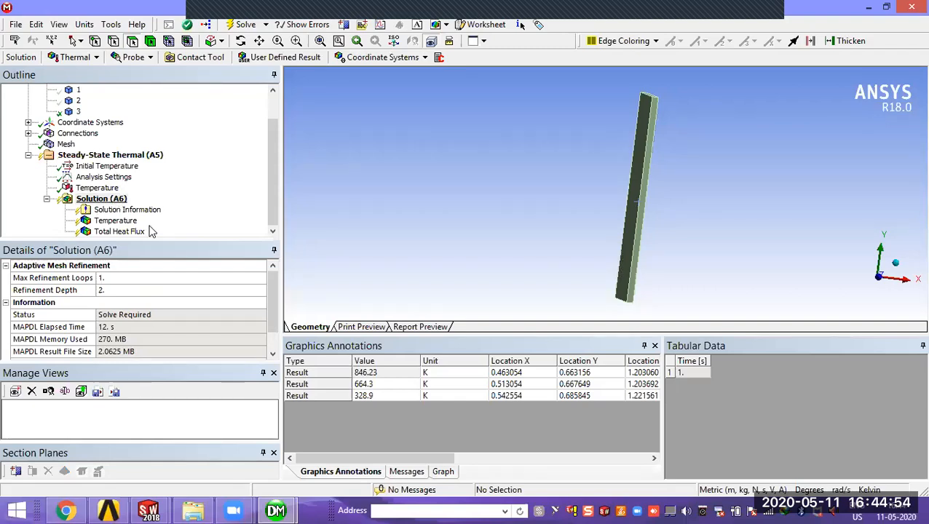
key(F5)
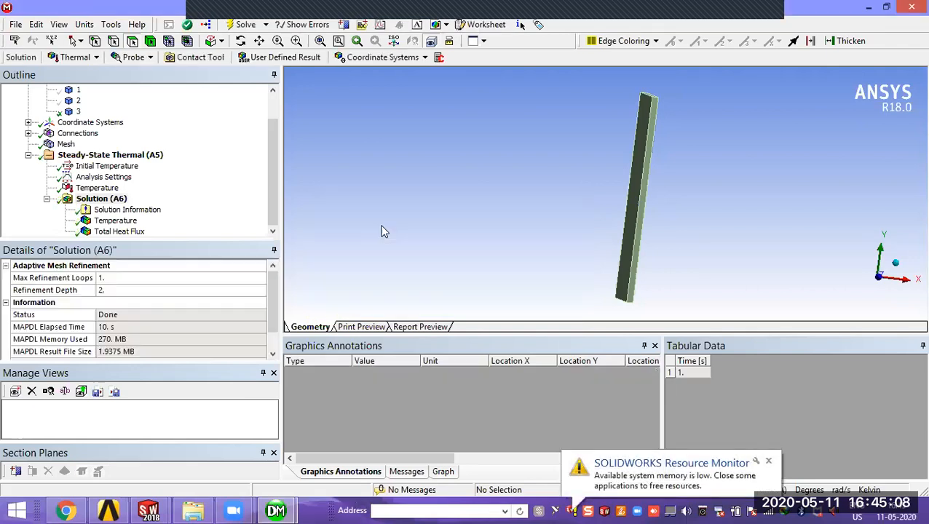
Review the Temperature and Total Heat Flux results of the analysis solved without convection
click(115, 221)
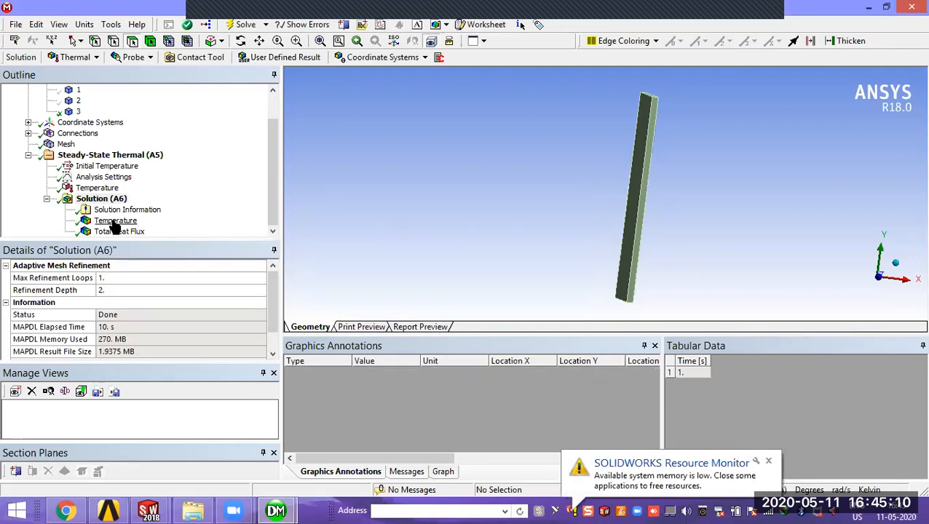
drag(400, 204, 495, 241)
click(130, 231)
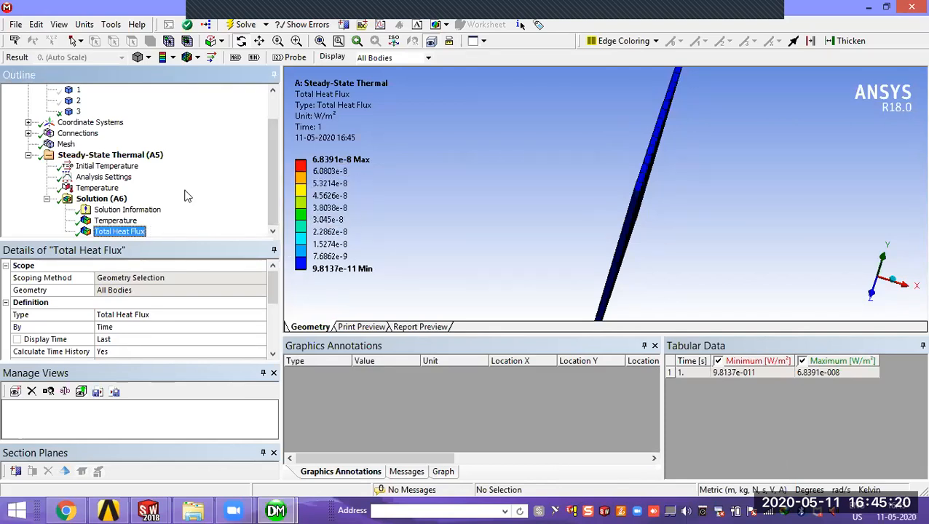
Insert a new convection load in the steady-state thermal analysis
click(145, 157)
right_click(150, 160)
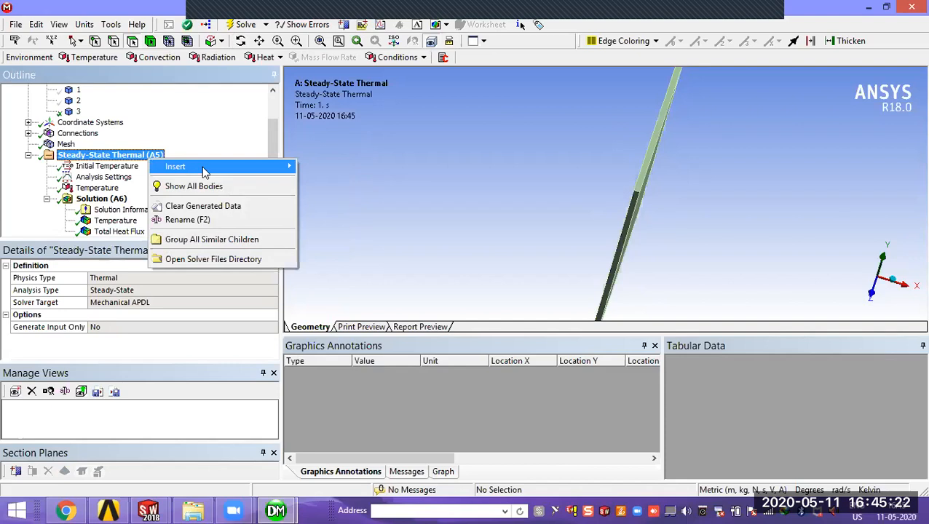
mouse_move(201, 168)
click(334, 220)
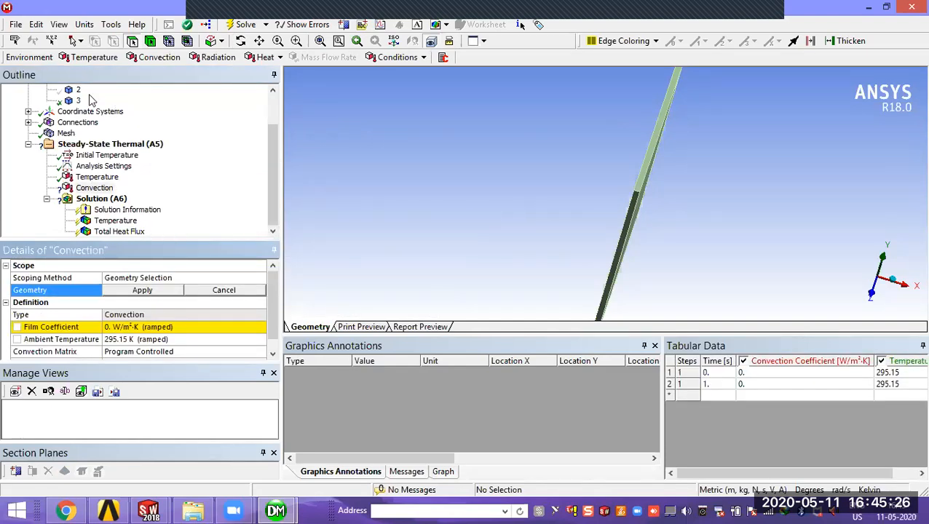
Make all the hidden wall layer bodies visible again
drag(273, 164, 273, 133)
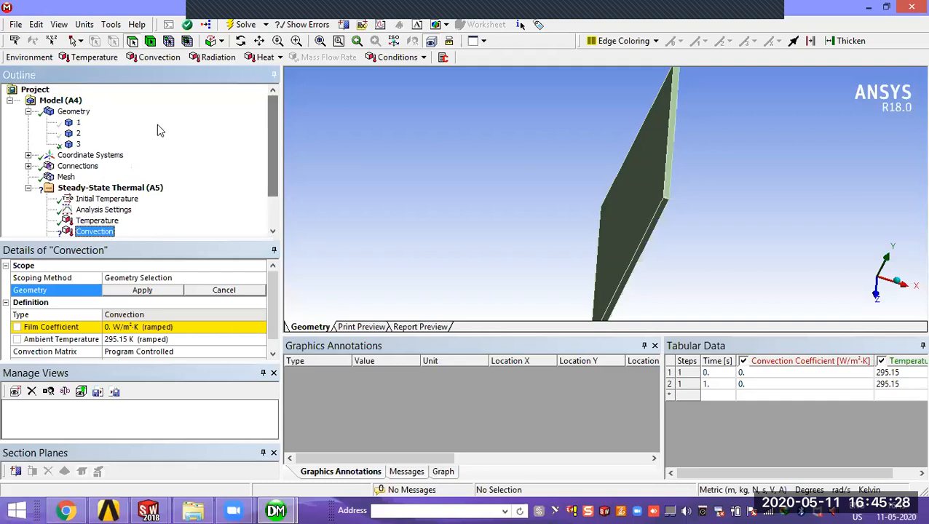
click(75, 123)
right_click(70, 123)
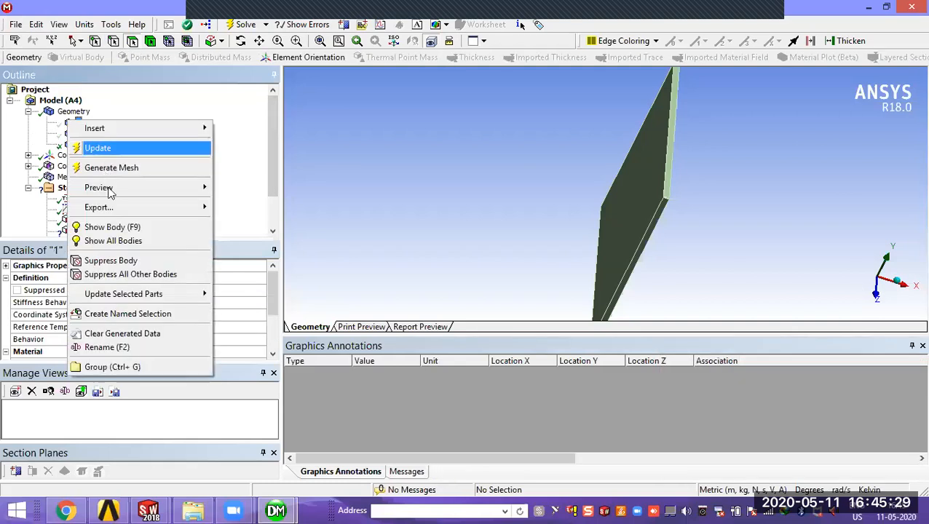
click(112, 228)
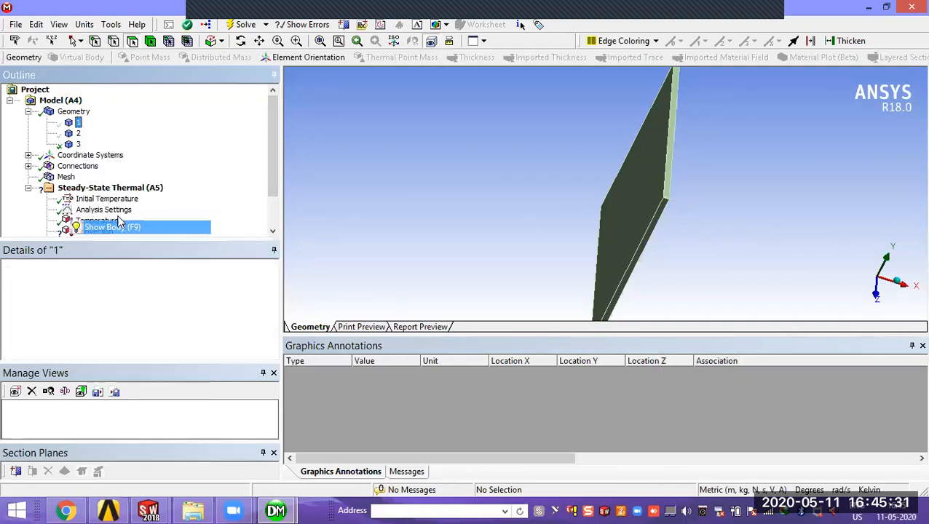
right_click(73, 133)
click(121, 242)
Scope the new convection load to the large exposed furnace-side face of the thickest wall layer
middle_drag(439, 208, 470, 183)
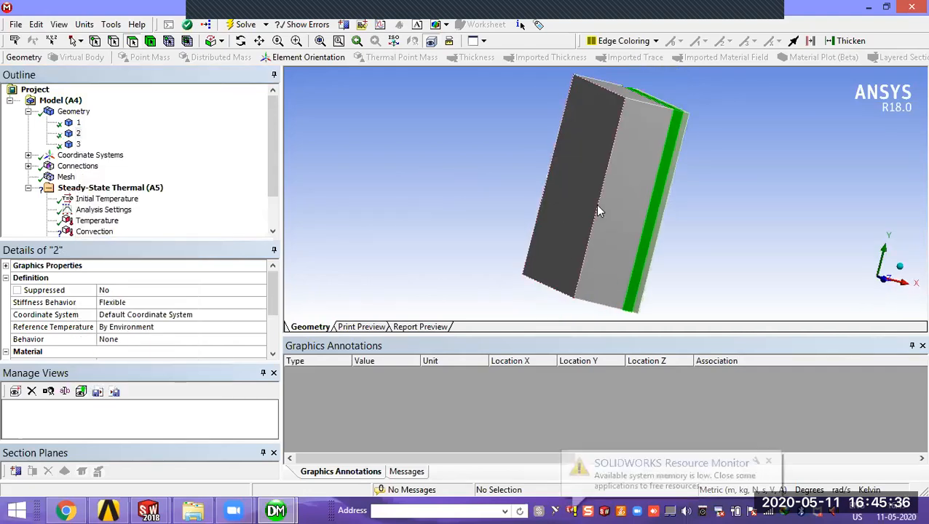
click(580, 184)
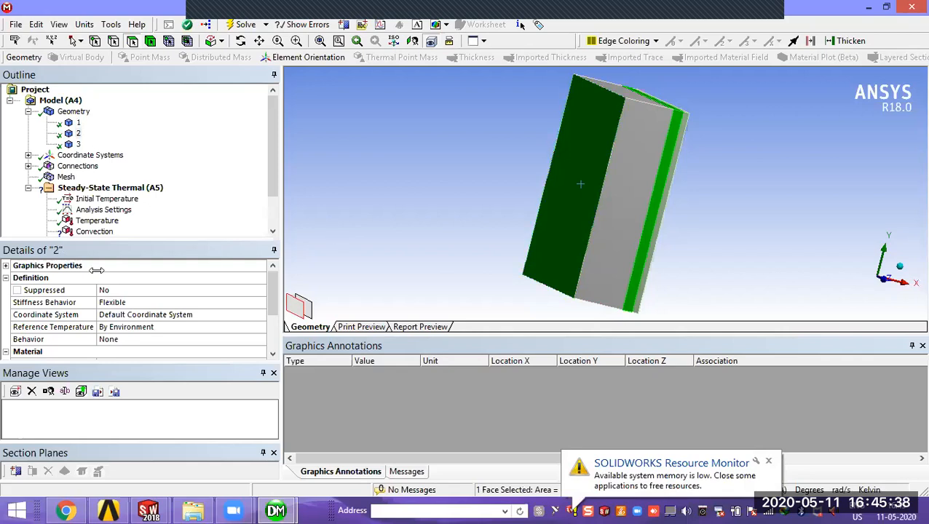
scroll(279, 184, down, 2)
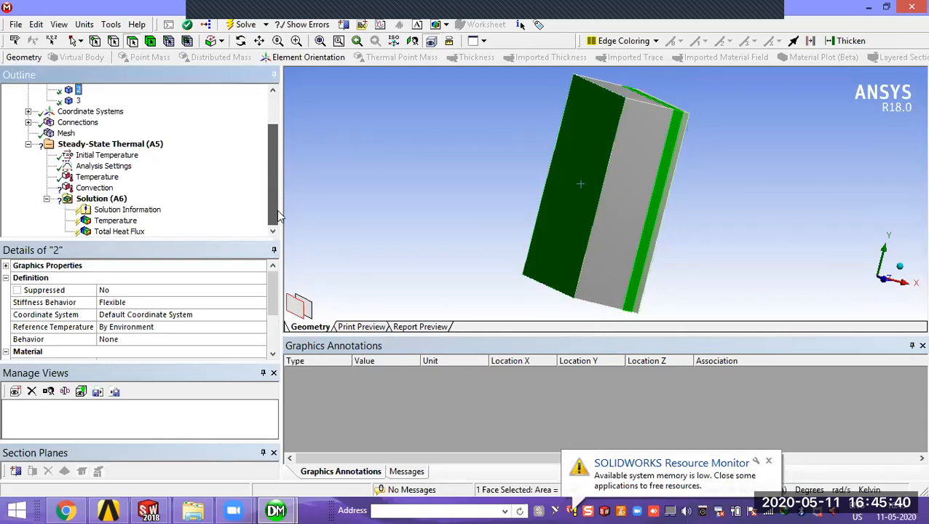
click(96, 188)
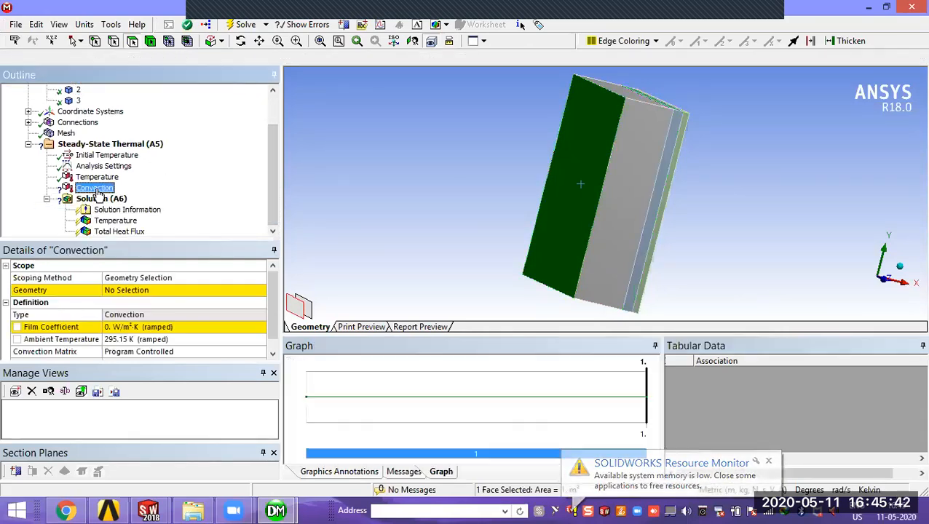
click(155, 290)
click(149, 293)
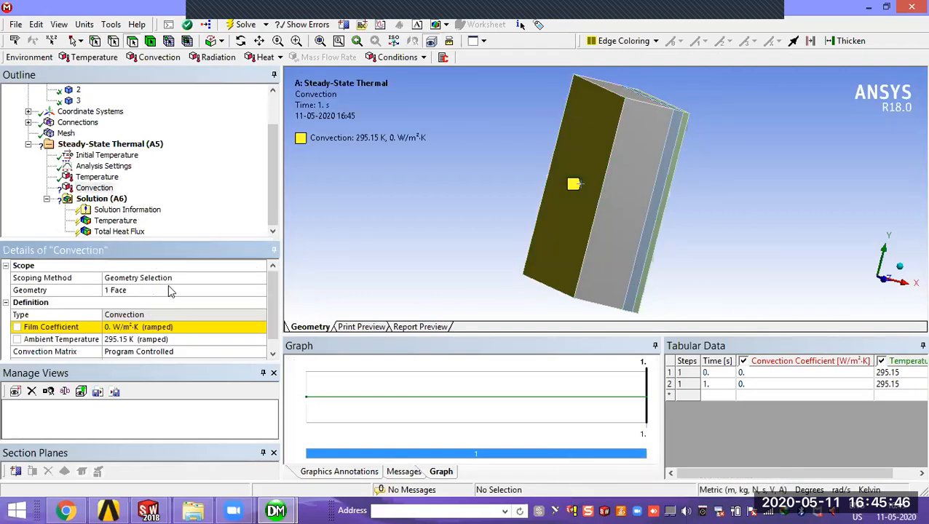
Set the furnace-side convection to a film coefficient of 25 W/m²·K and an ambient temperature of 303 K
click(155, 327)
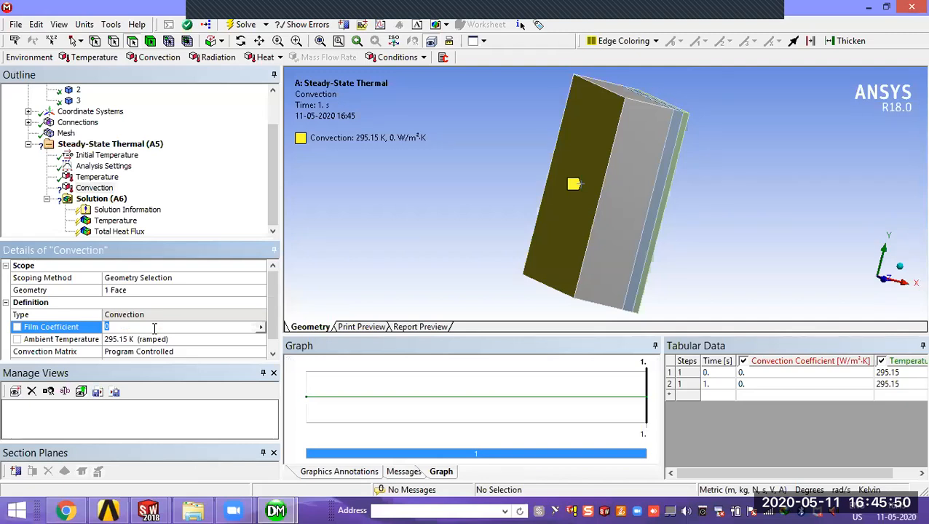
text(25)
click(224, 188)
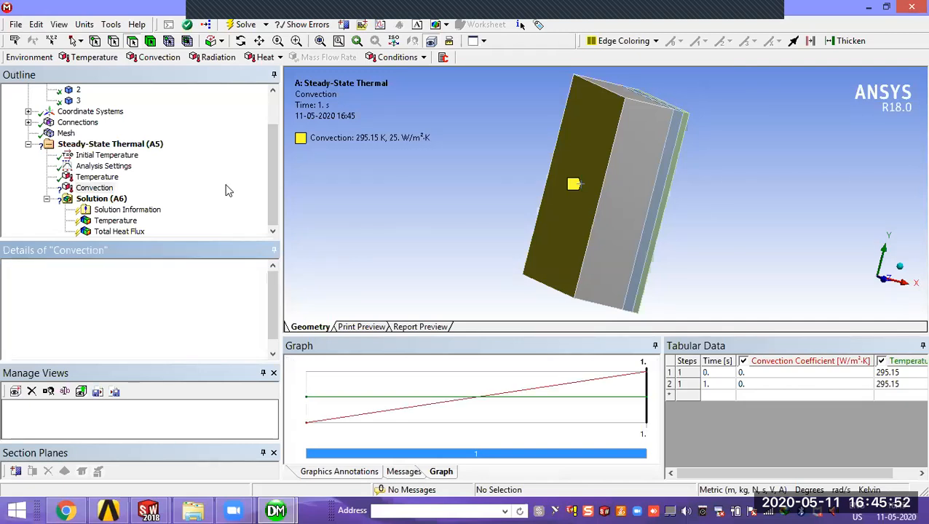
click(183, 339)
text(303)
click(242, 158)
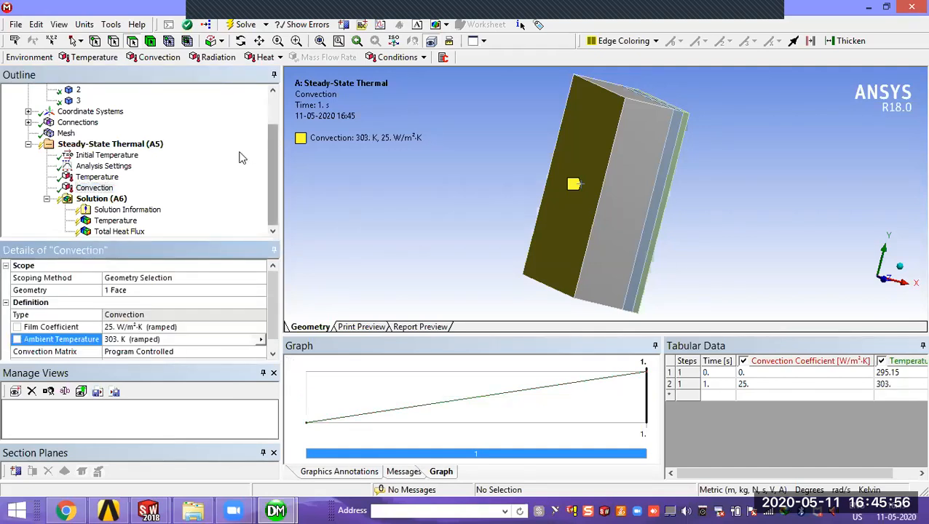
Insert a second convection load in the thermal analysis and scope it to the large exposed face of the outer wall layer
middle_drag(419, 213, 370, 211)
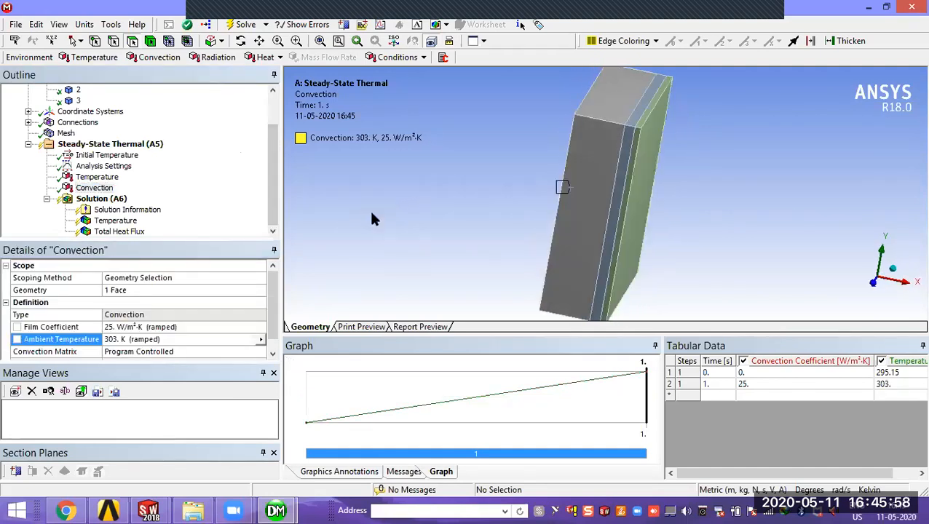
right_click(110, 148)
mouse_move(219, 154)
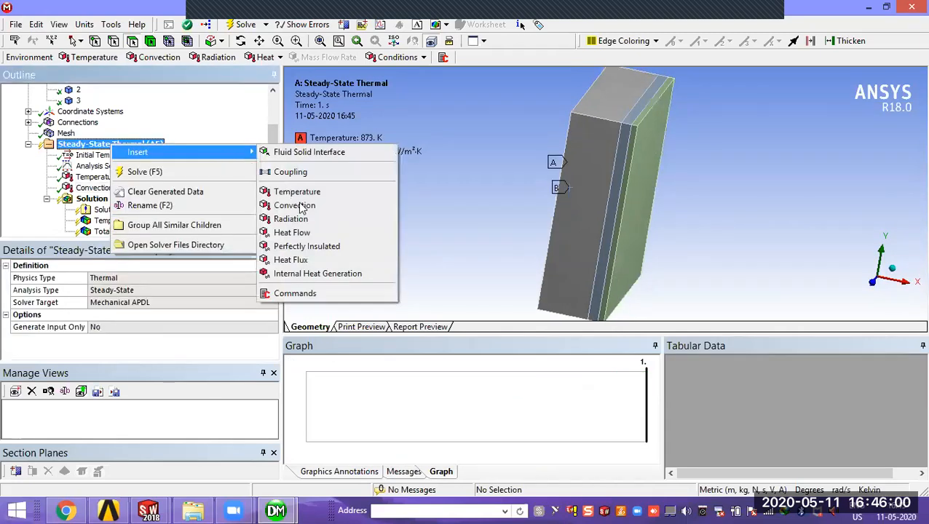
click(294, 205)
middle_drag(728, 248, 639, 223)
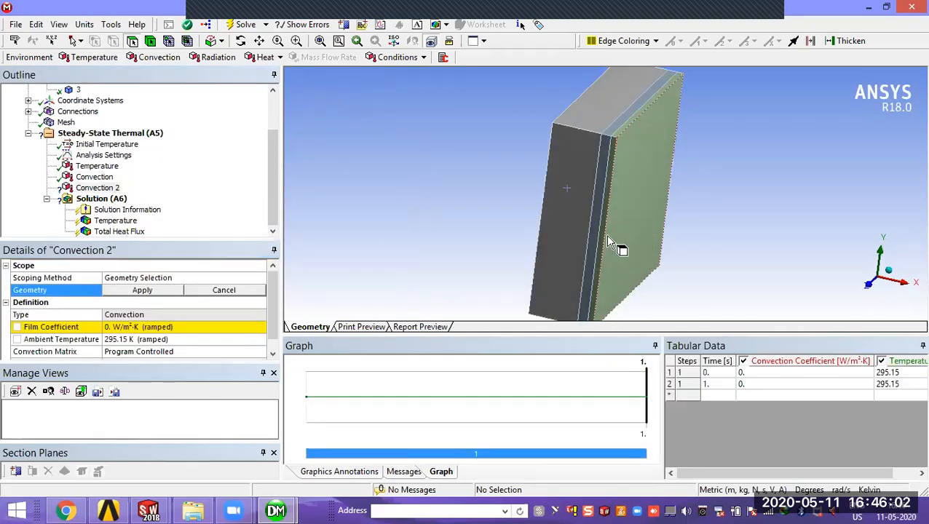
click(610, 244)
click(142, 290)
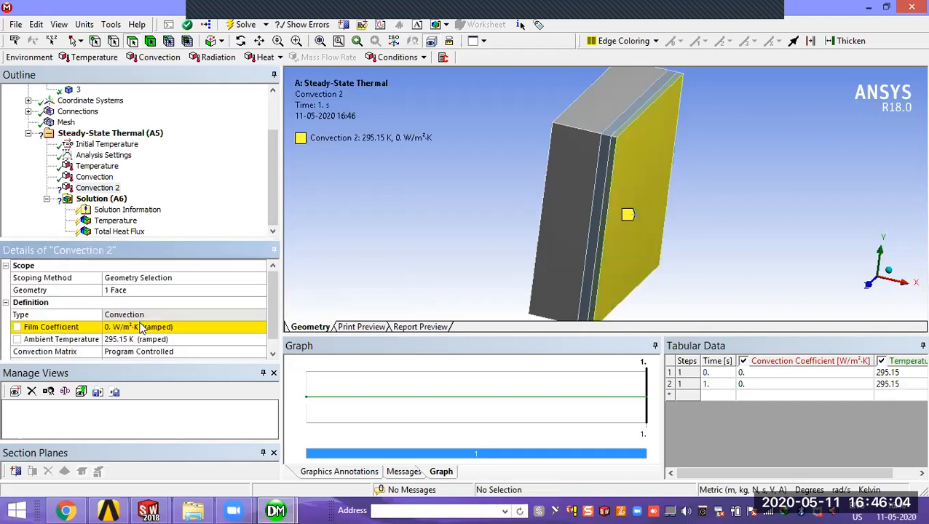
Set the outer-face convection to a film coefficient of 45 W/m²·K and an ambient temperature of 303 K
click(142, 327)
text(45)
click(146, 338)
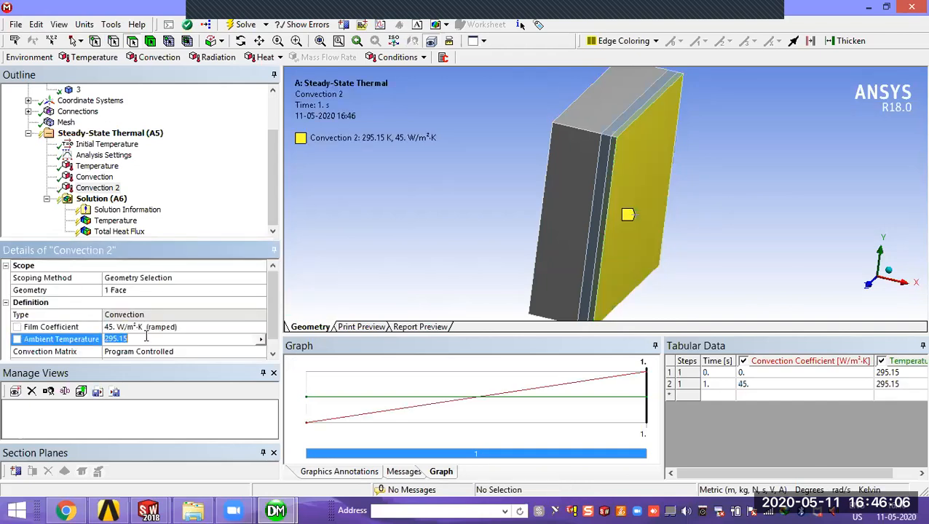
text(303)
click(184, 190)
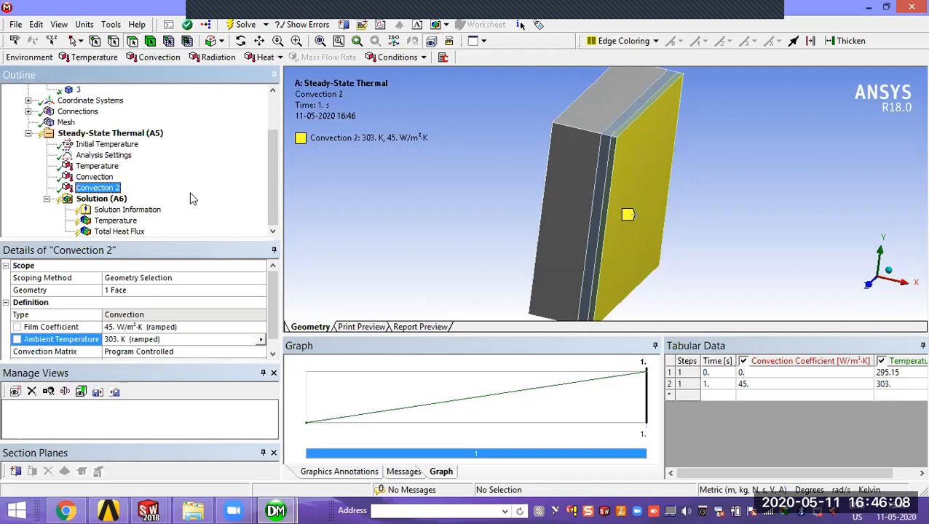
Solve the steady-state thermal analysis with both convection loads applied
click(102, 199)
right_click(109, 200)
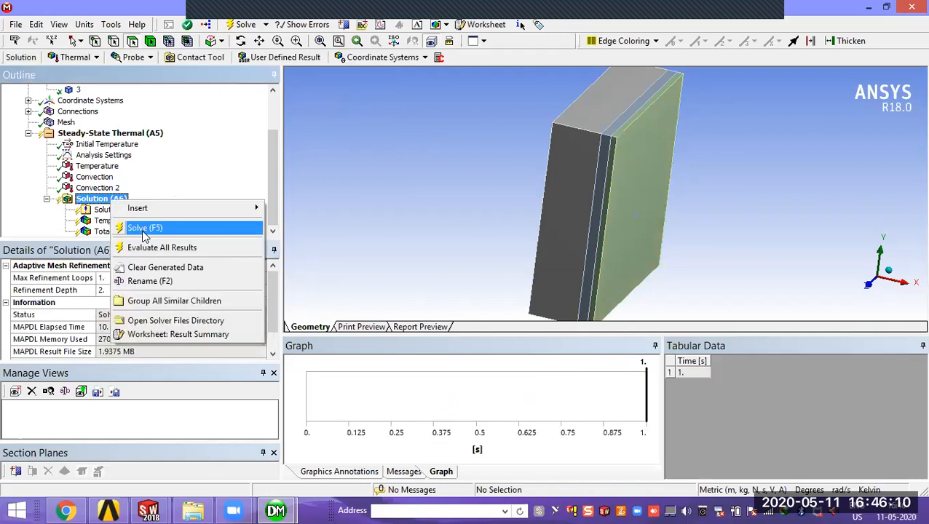
key(Return)
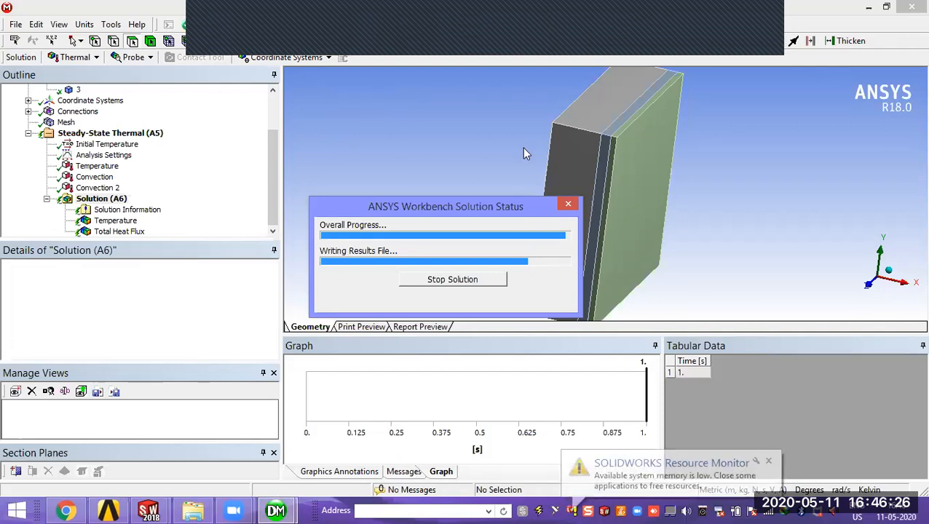
drag(273, 310, 282, 234)
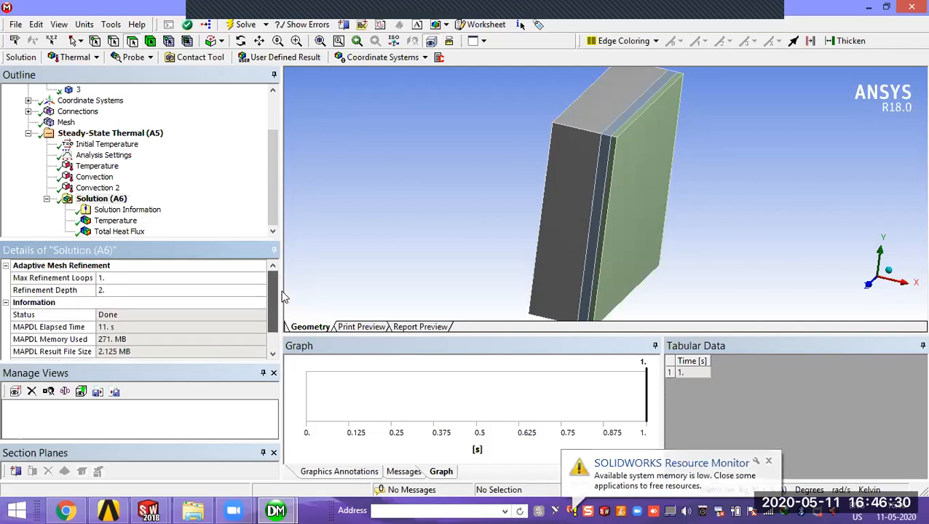
Examine the updated Temperature contour through the three wall layers from several viewing angles
click(124, 222)
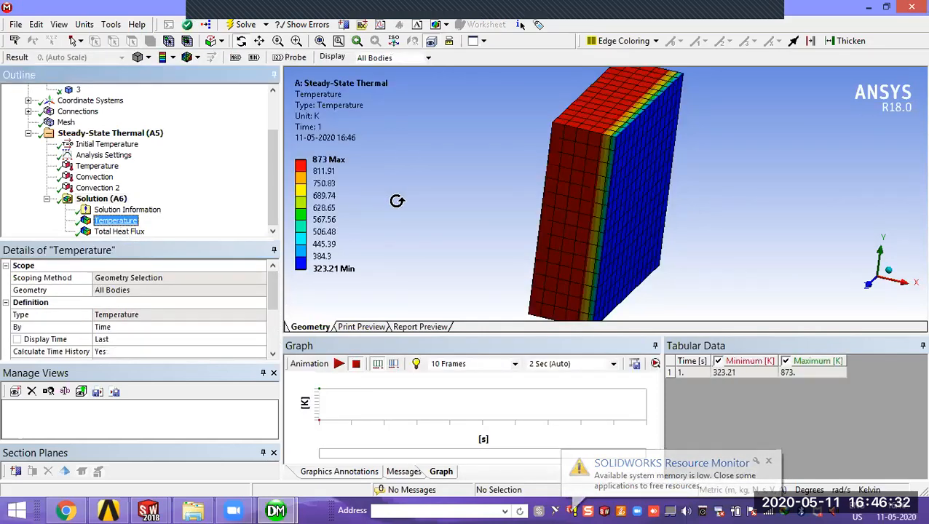
drag(484, 193, 524, 193)
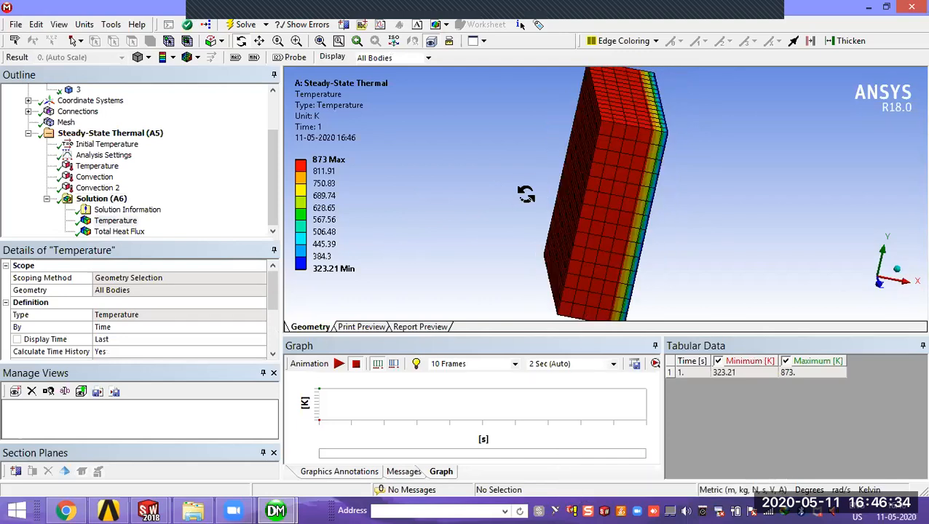
drag(434, 241, 351, 286)
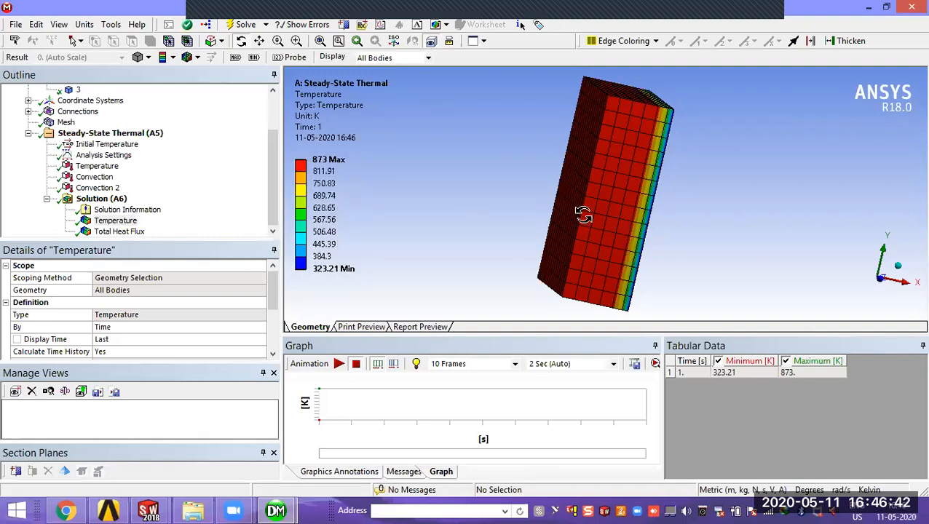
scroll(699, 218, up, 3)
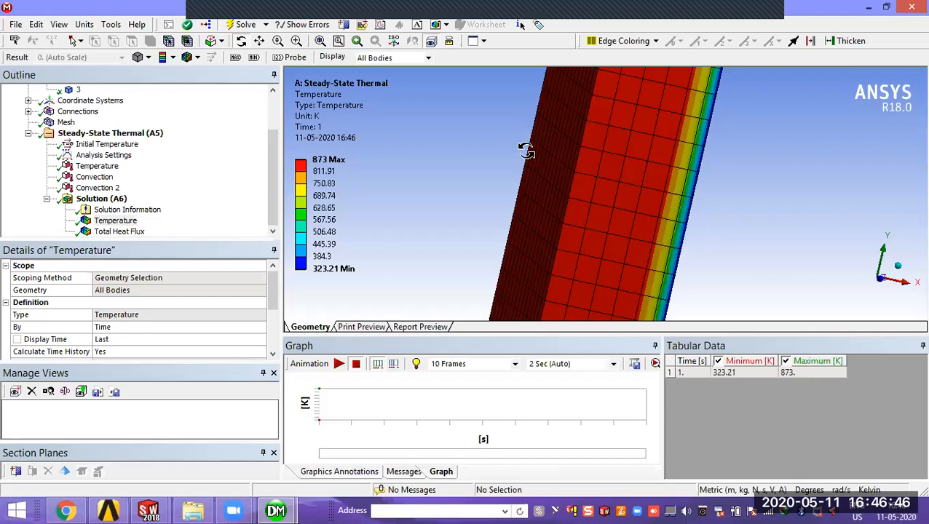
scroll(549, 148, down, 3)
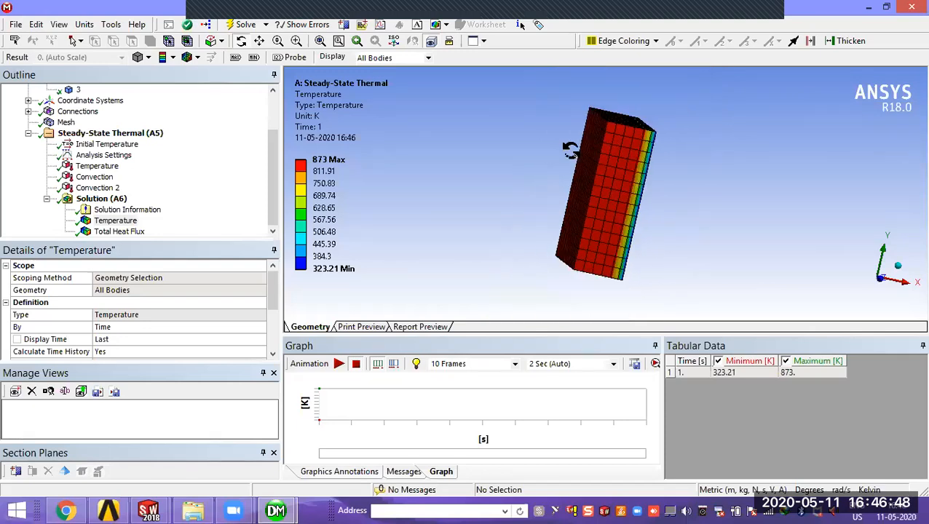
drag(553, 156, 644, 147)
drag(623, 251, 621, 223)
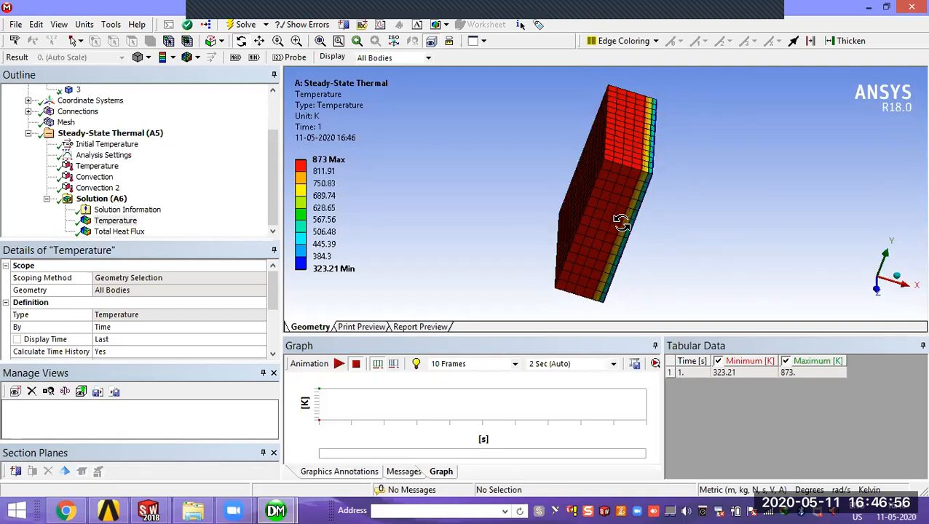